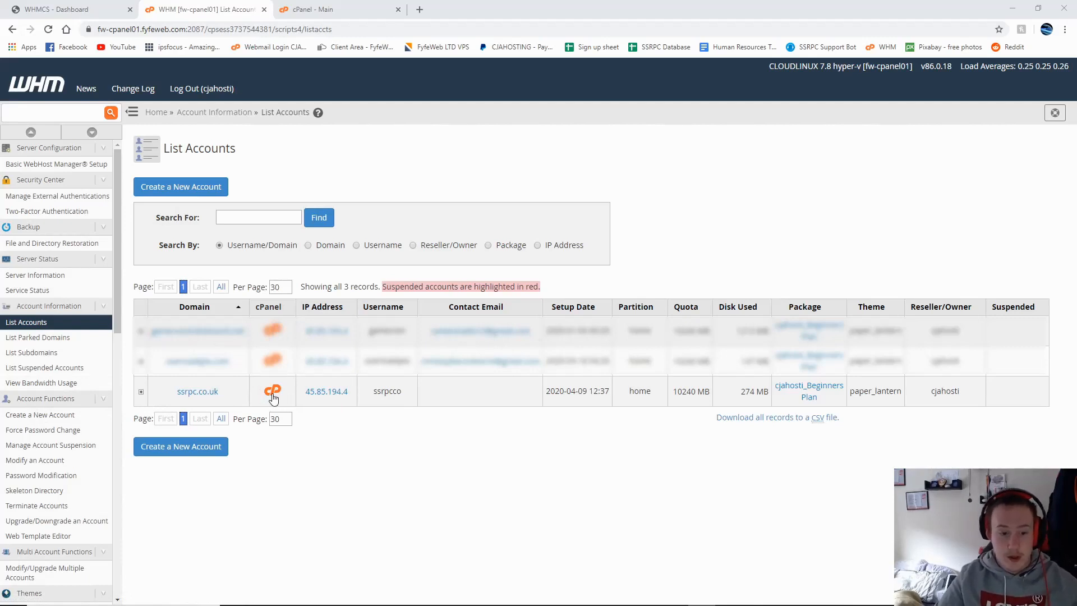
Step: From WHM's List Accounts, open cPanel for the ssrpc.co.uk account in a new tab
click(273, 393)
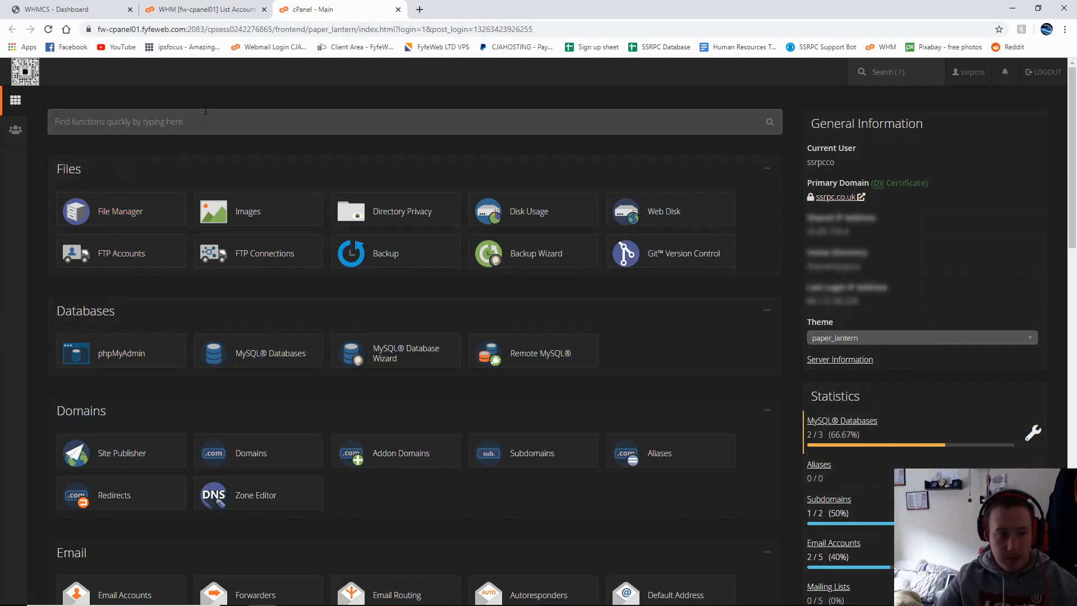
Step: Scroll the cPanel home down to the Softaculous Apps Installer section
click(248, 355)
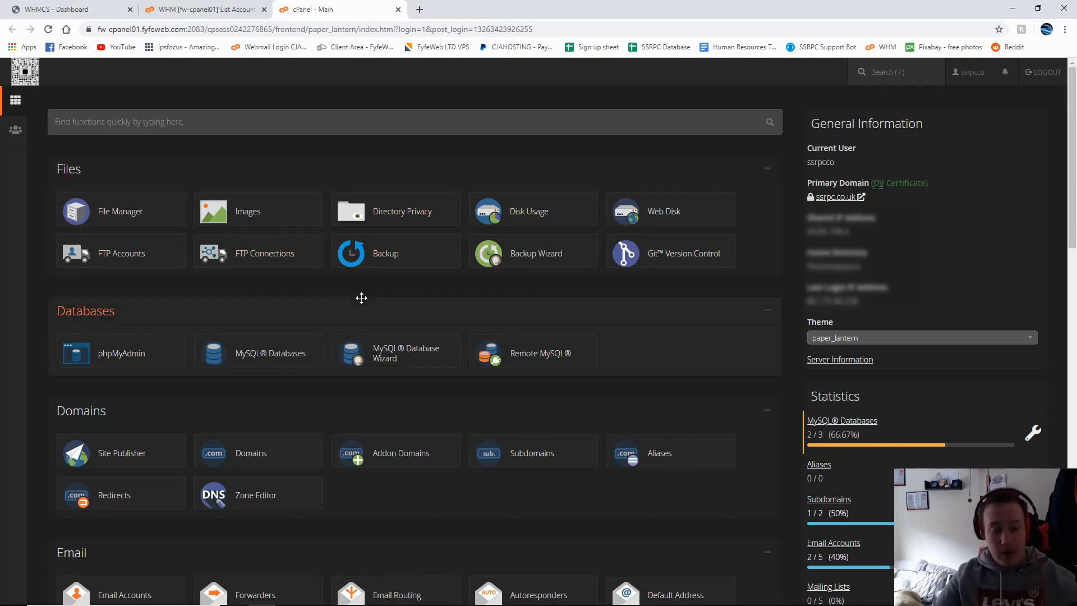
scroll(362, 298, down, 20)
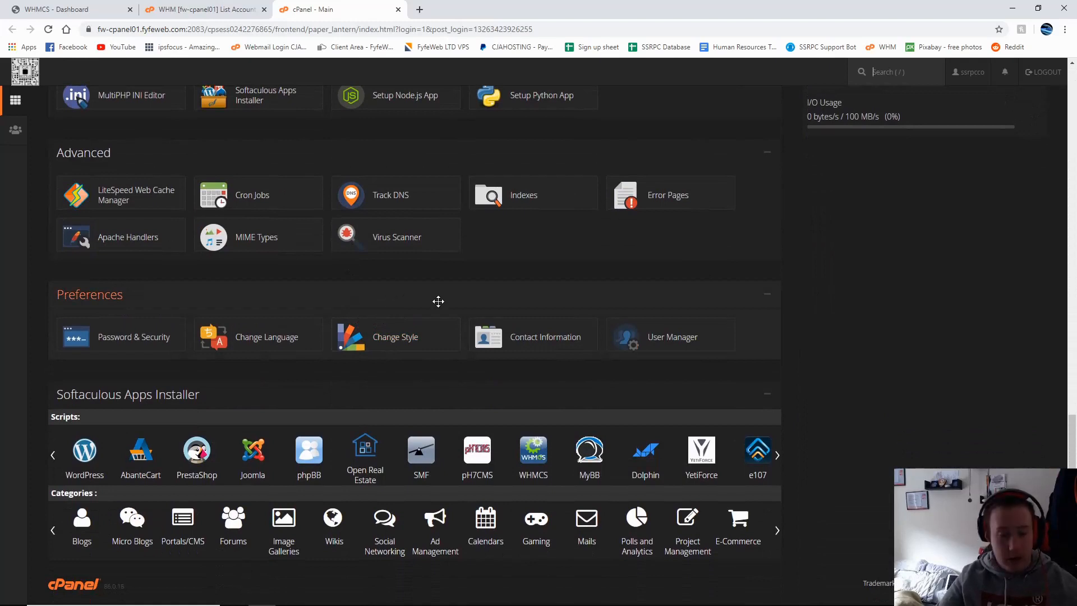
scroll(539, 321, up, 4)
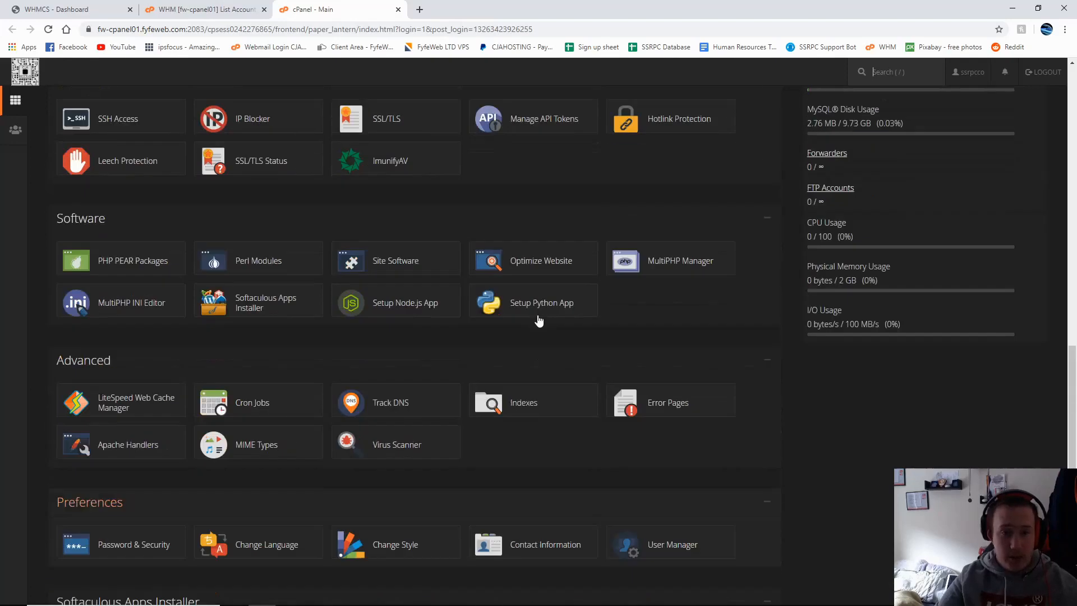
scroll(561, 323, up, 15)
scroll(56, 138, down, 3)
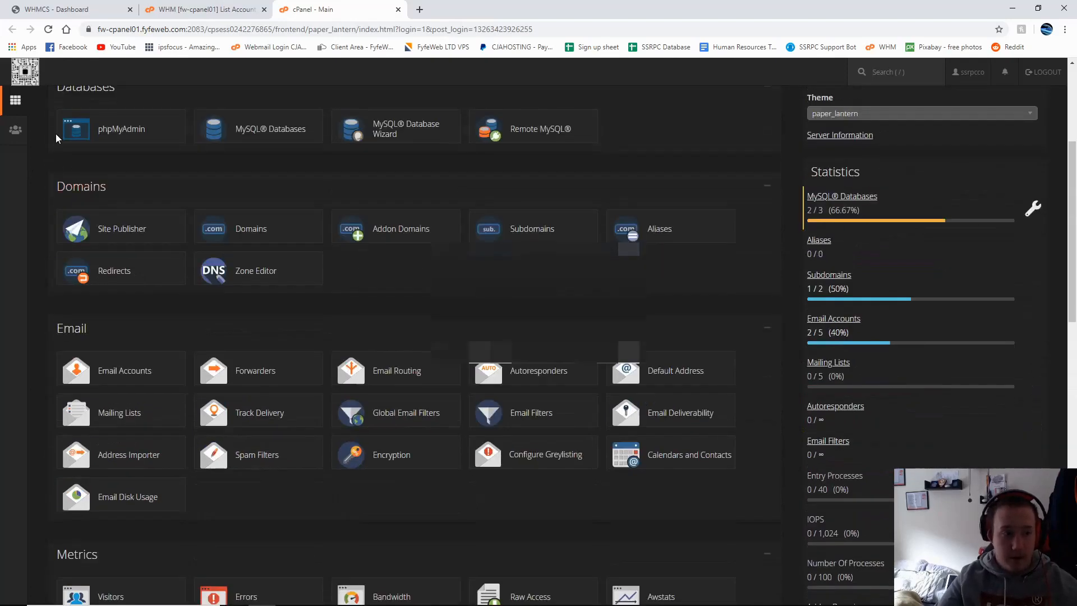
scroll(56, 138, up, 1)
scroll(78, 230, down, 6)
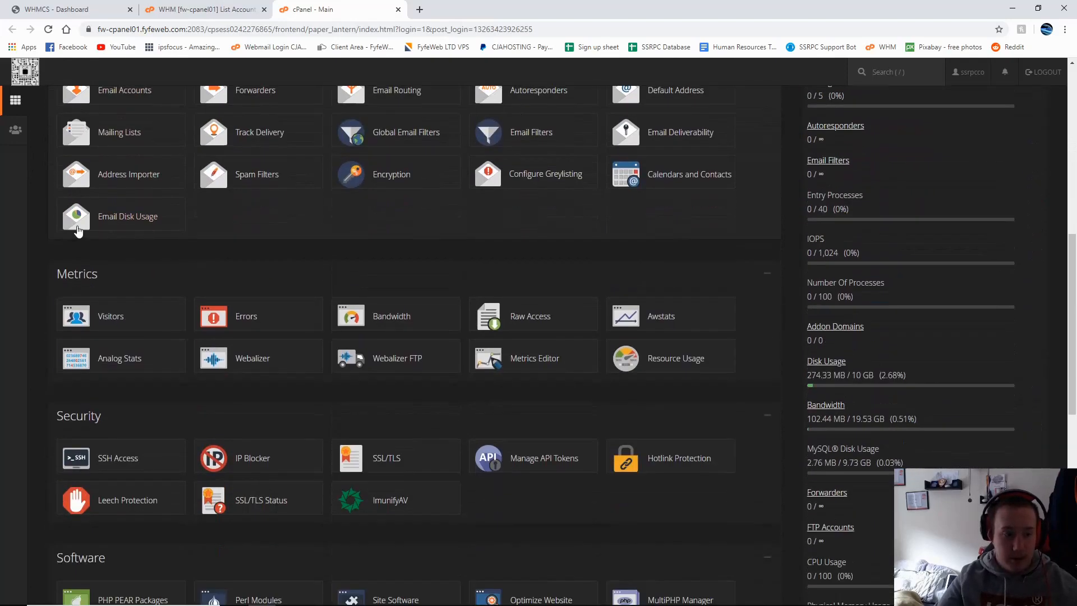
scroll(72, 306, down, 5)
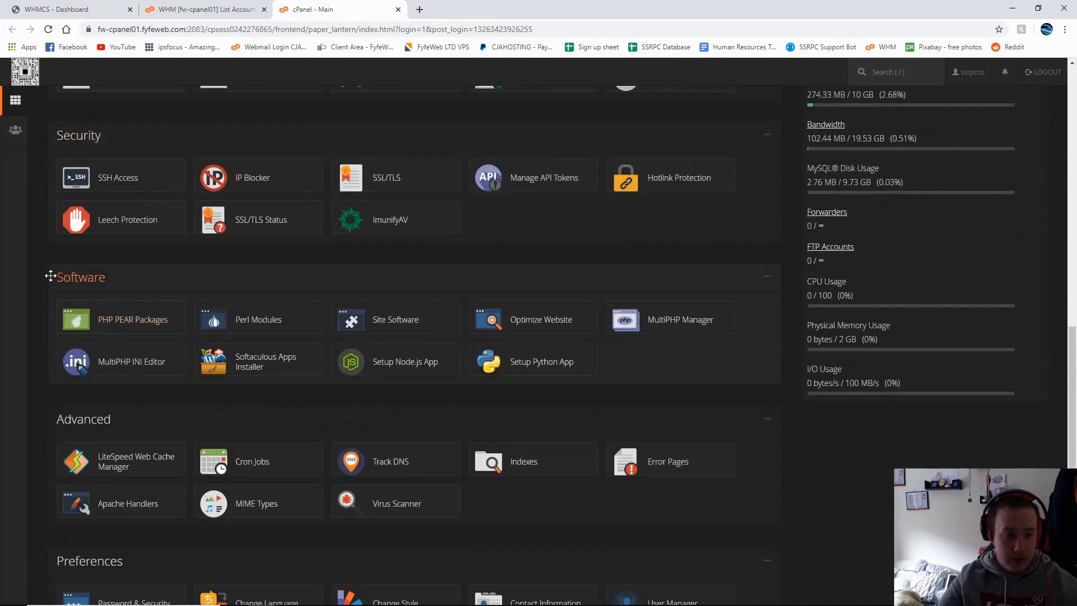
scroll(51, 276, down, 4)
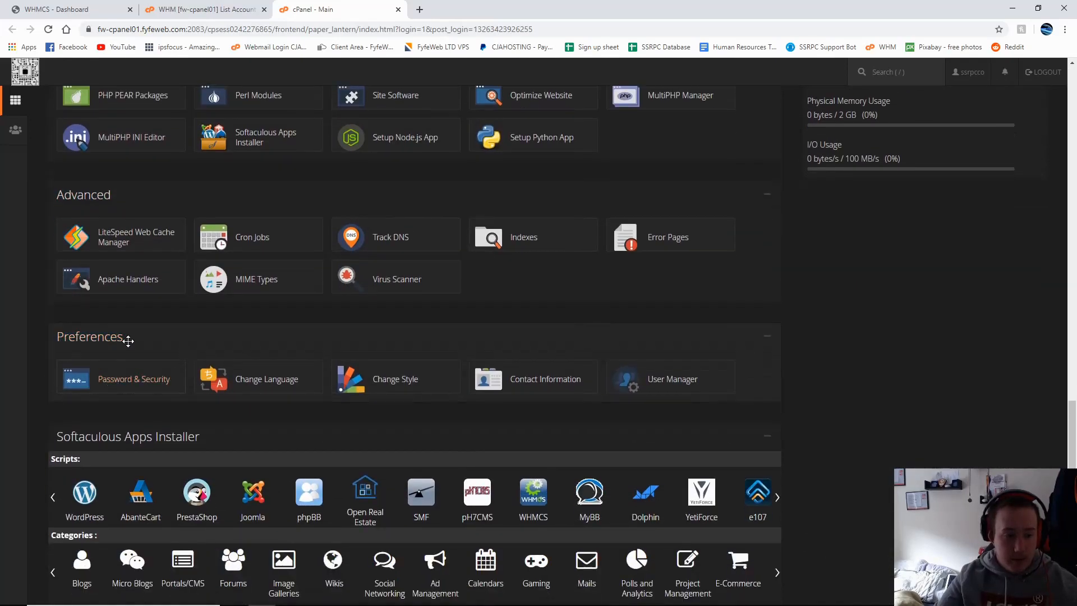
scroll(128, 340, down, 1)
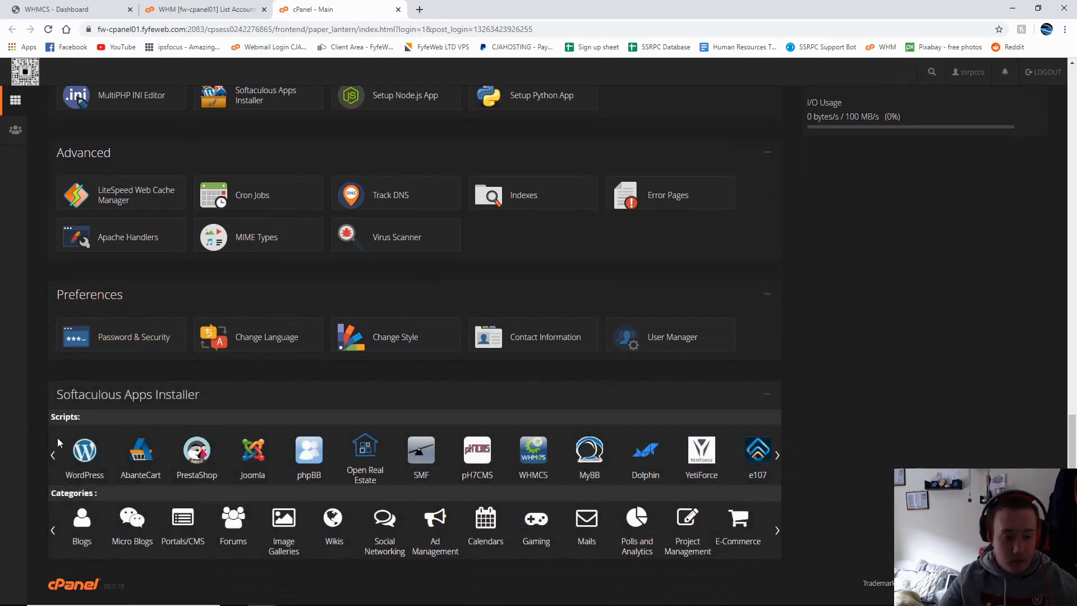
Step: Open the WordPress app under Softaculous Scripts
click(79, 455)
right_click(82, 450)
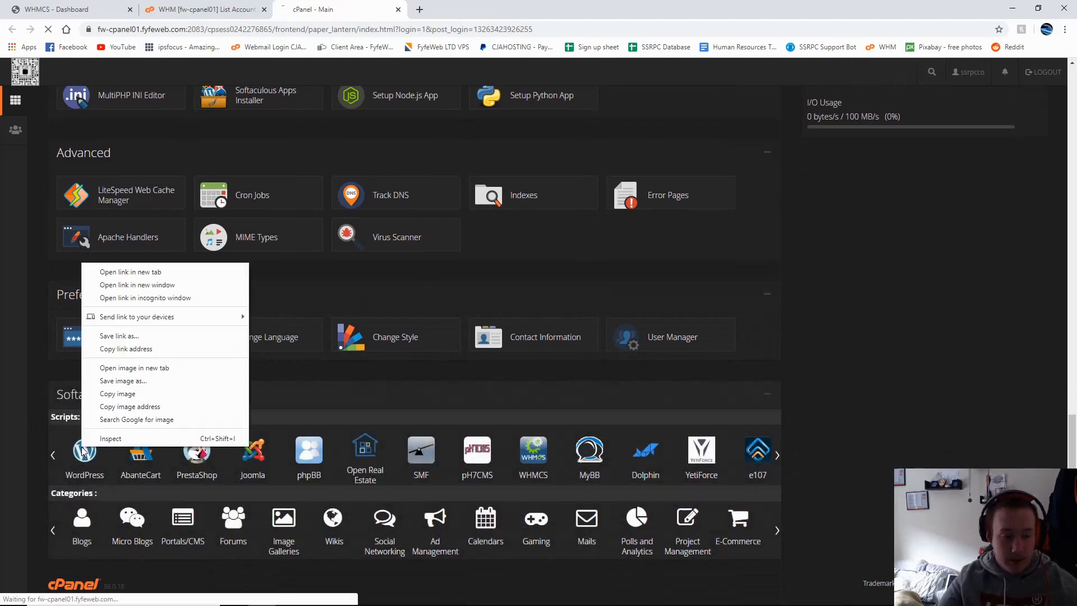
click(96, 464)
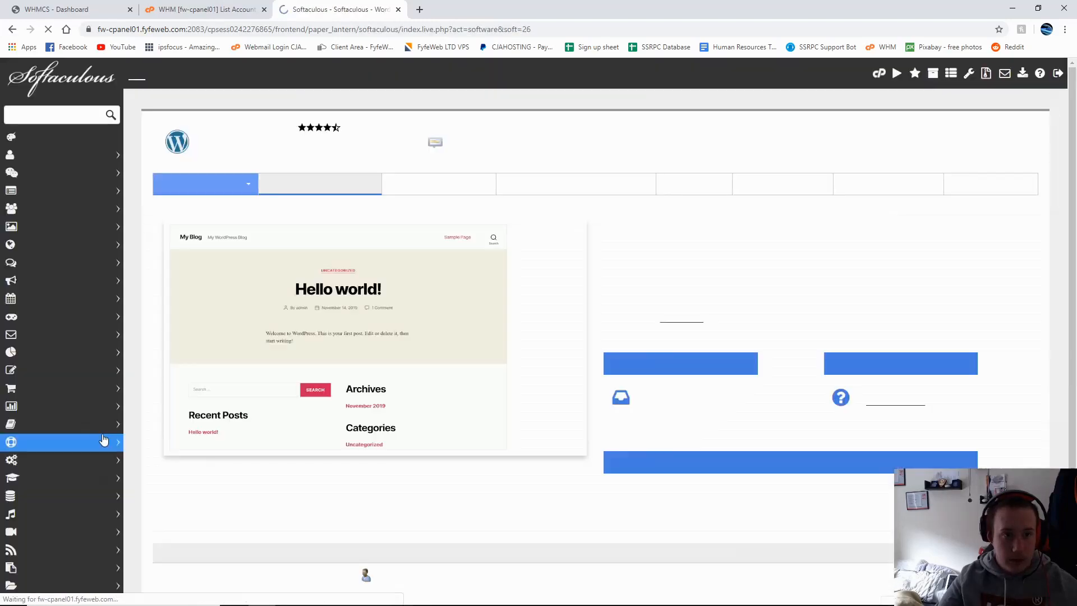
scroll(798, 370, down, 3)
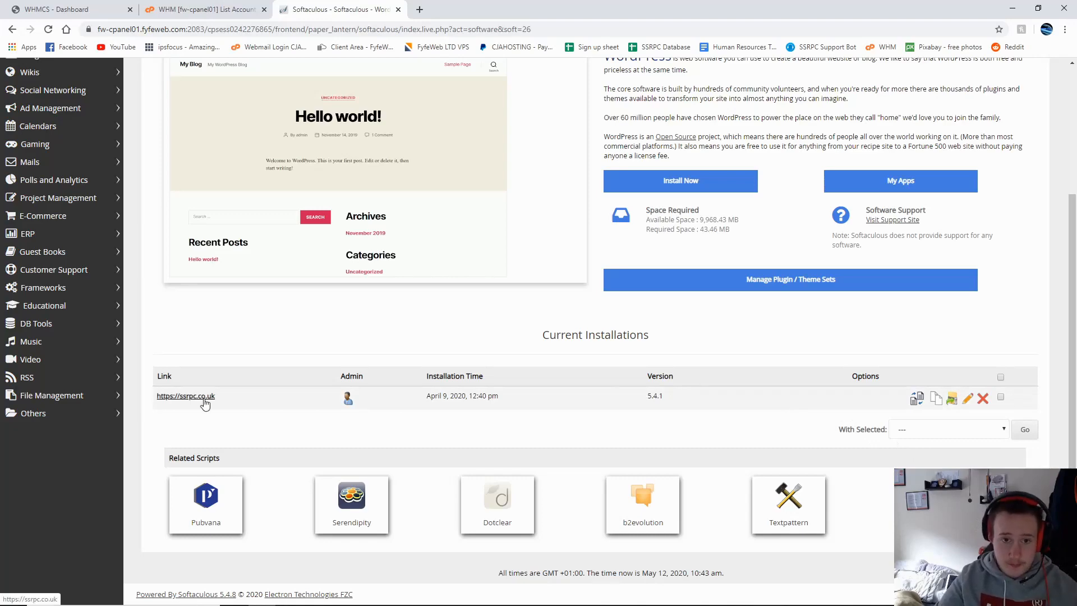
scroll(217, 390, up, 3)
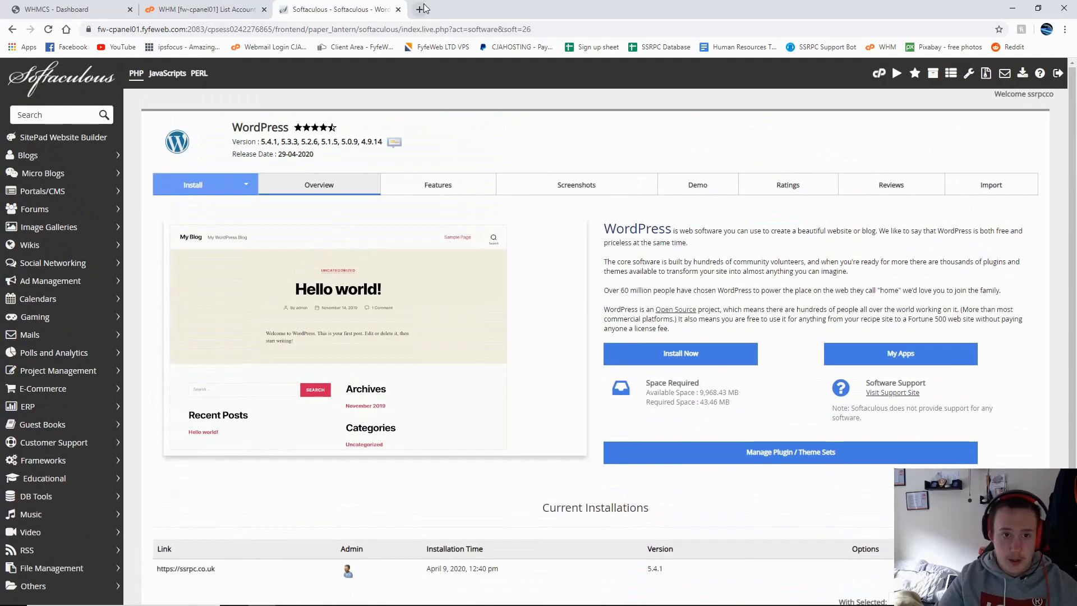
click(194, 569)
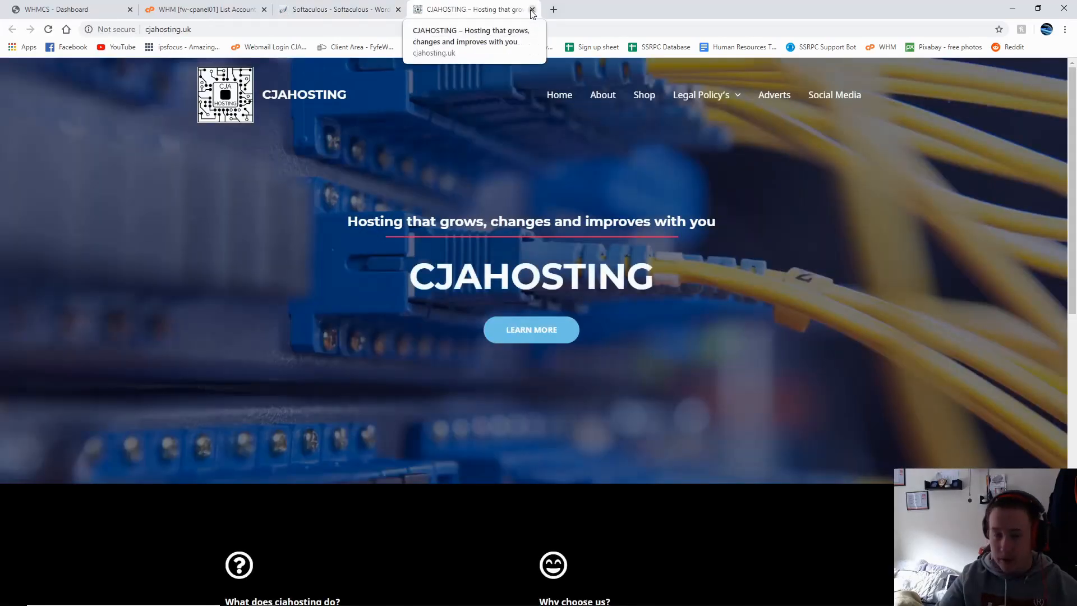
click(532, 10)
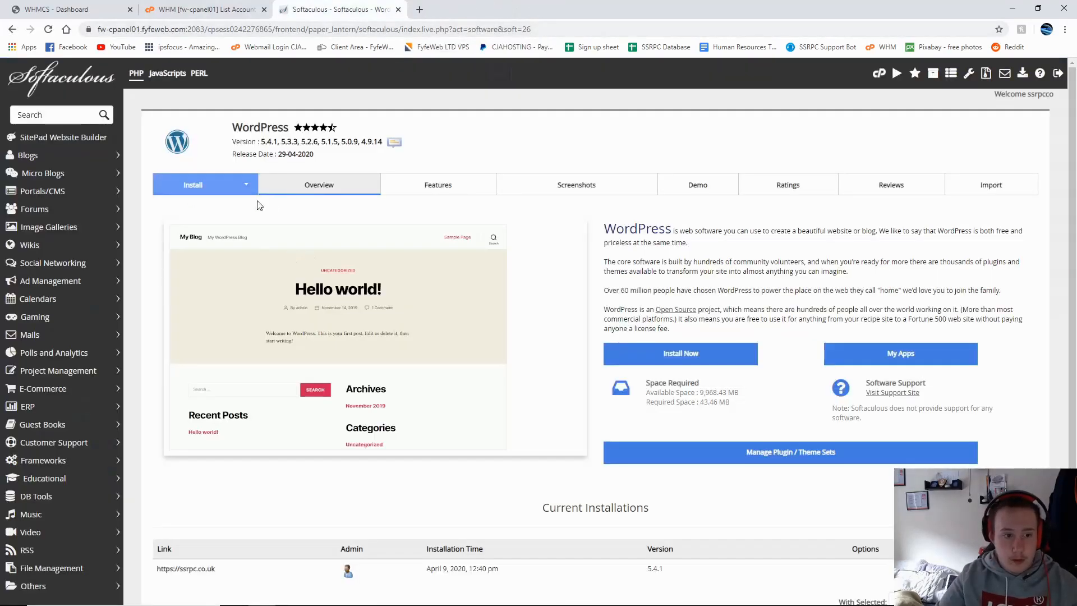
click(247, 186)
click(232, 234)
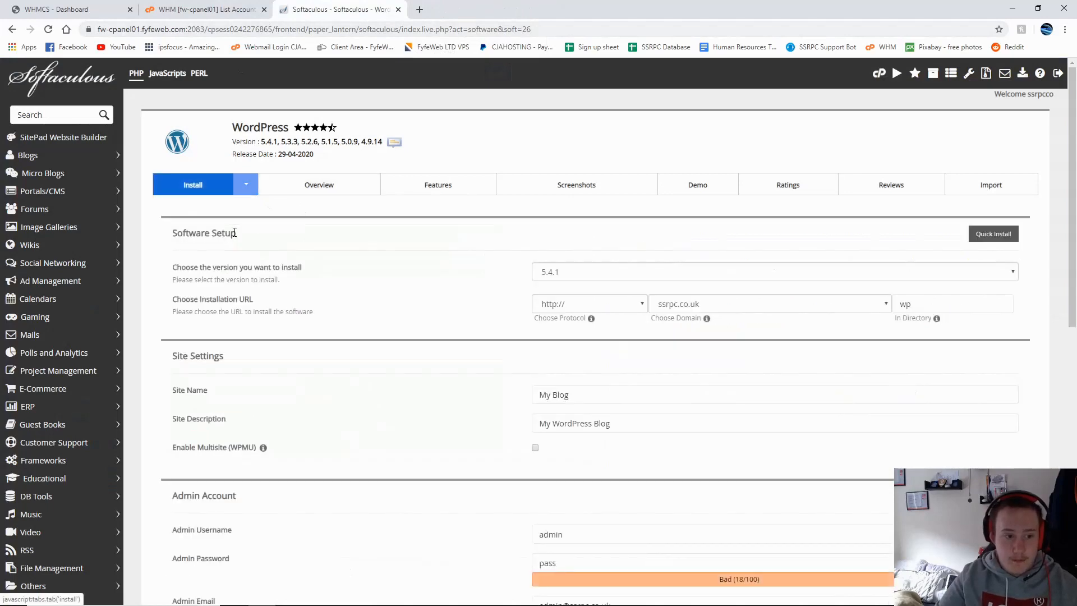
scroll(244, 145, down, 2)
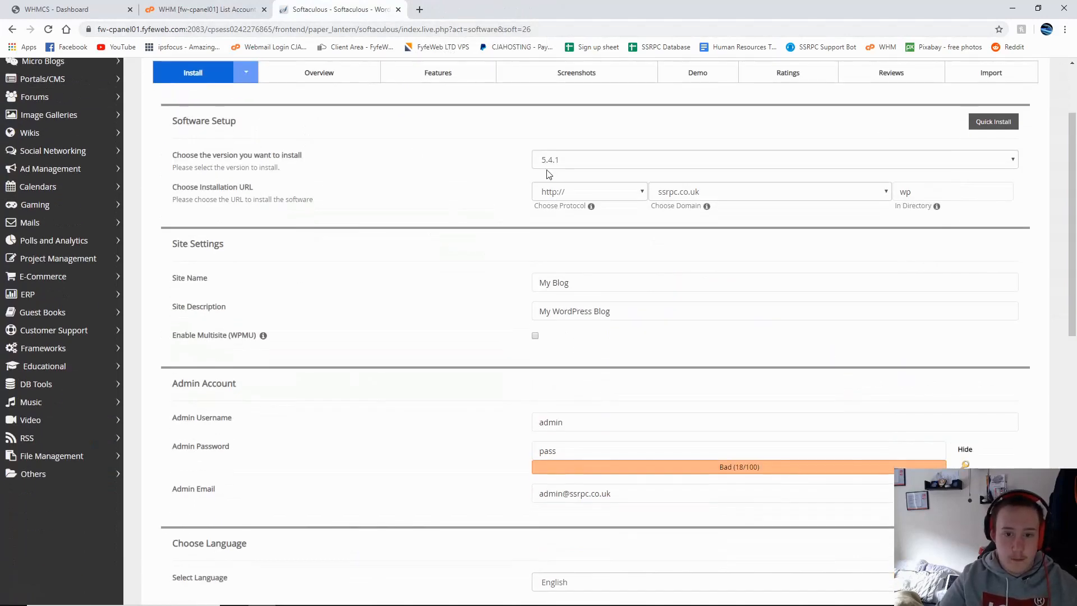
click(575, 160)
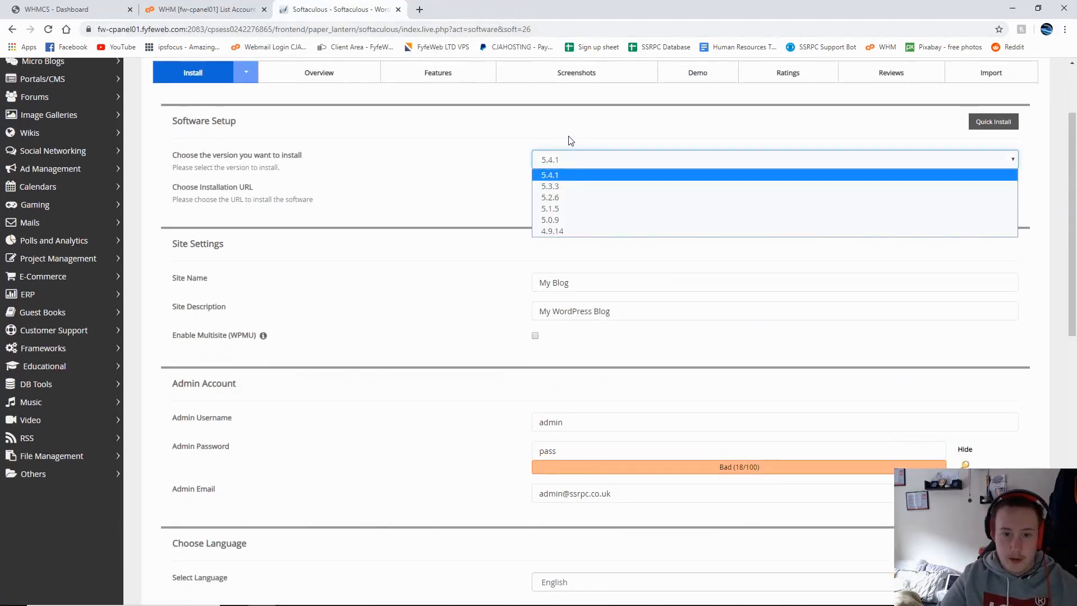
click(570, 140)
click(570, 159)
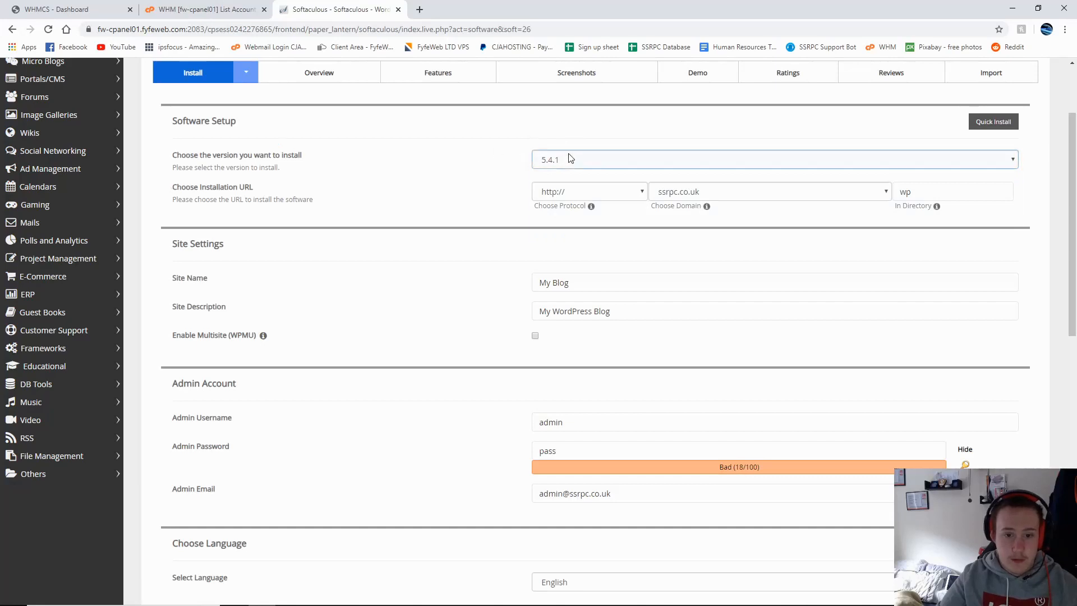
click(587, 160)
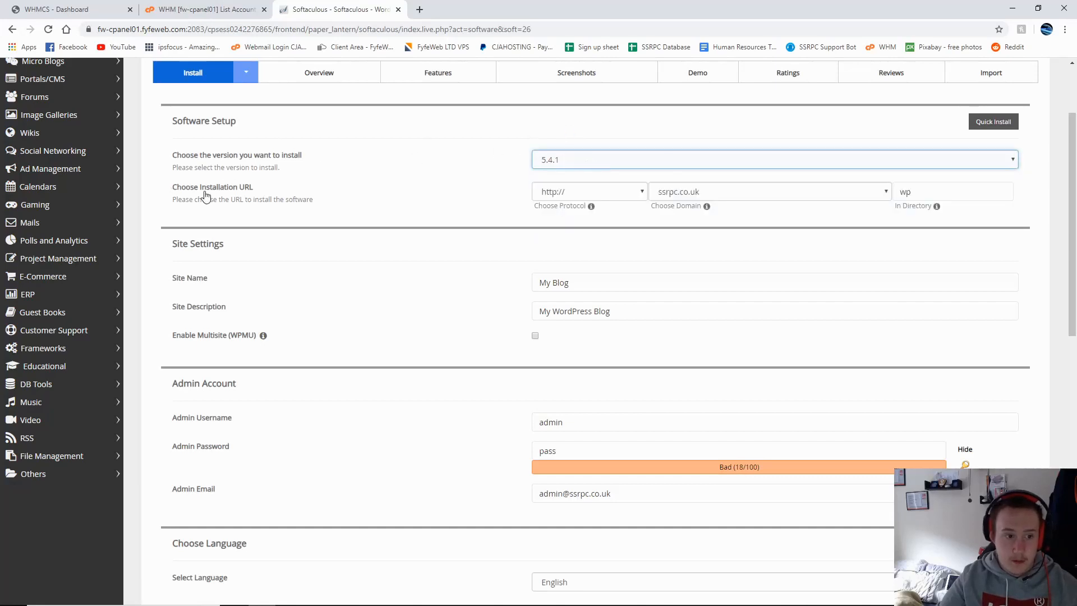
drag(178, 189, 249, 194)
click(595, 193)
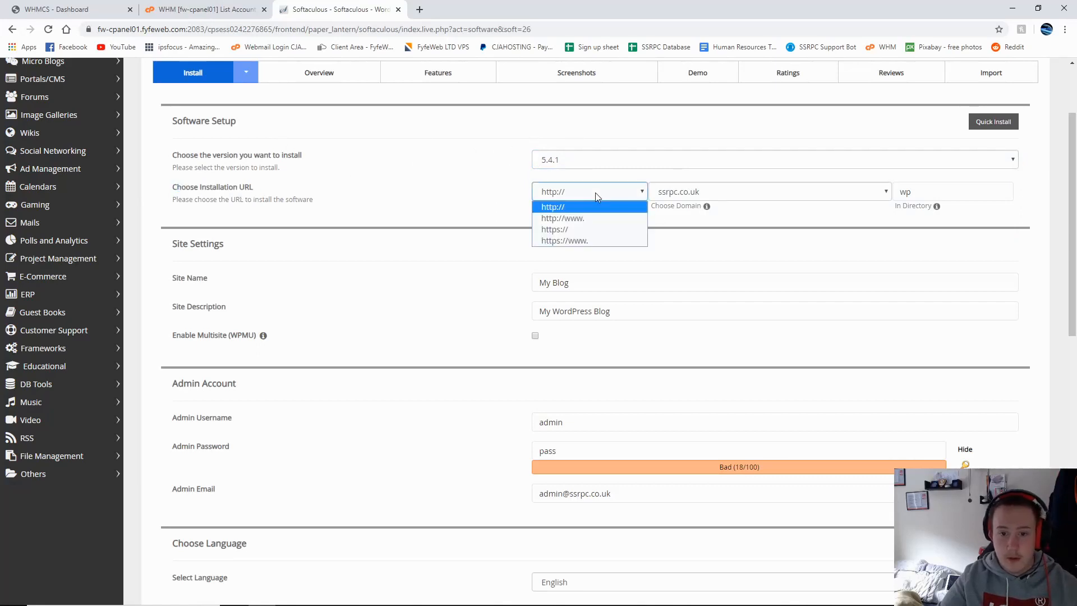
click(581, 229)
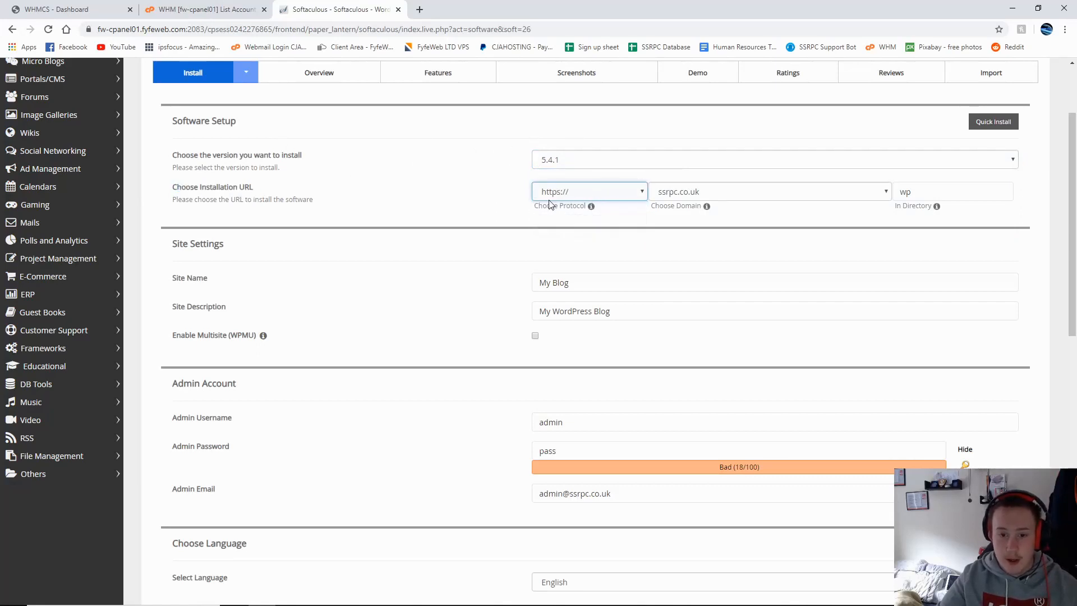
mouse_move(592, 209)
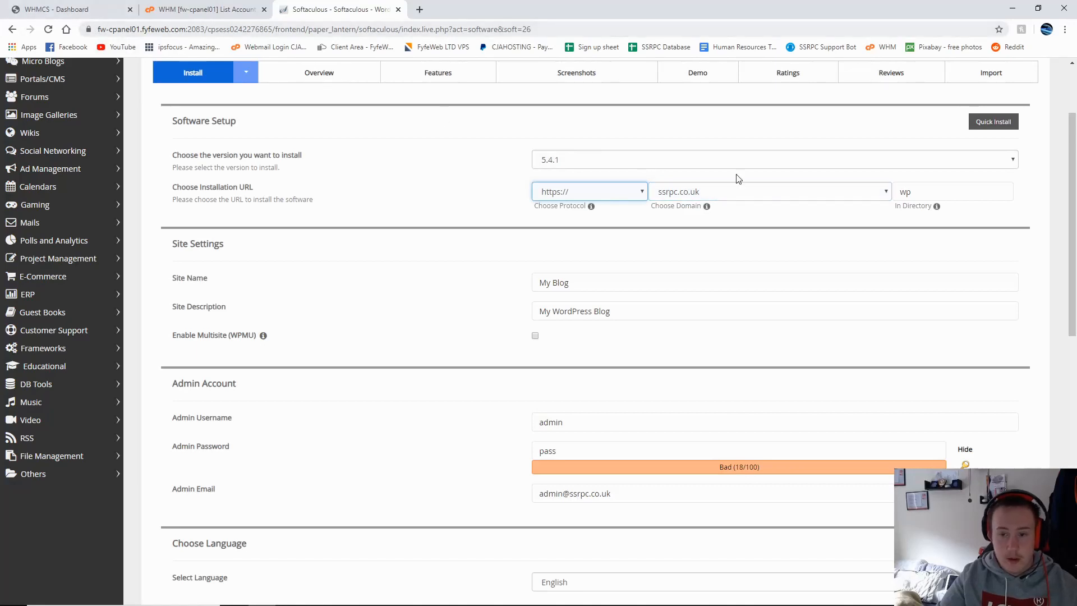
Step: Keep ssrpc.co.uk as the install domain
click(734, 192)
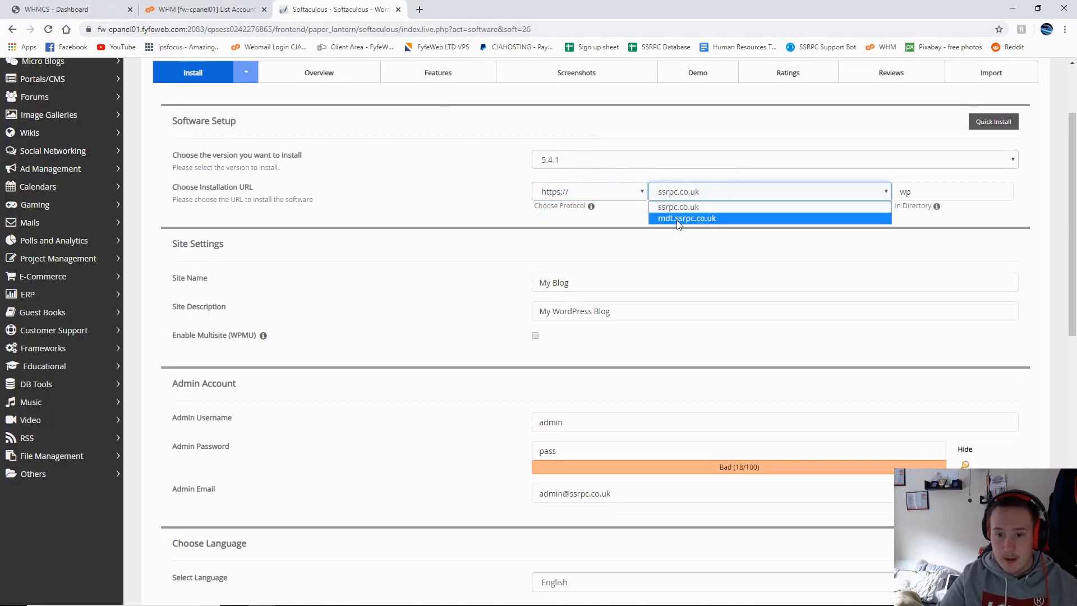
click(679, 207)
click(730, 195)
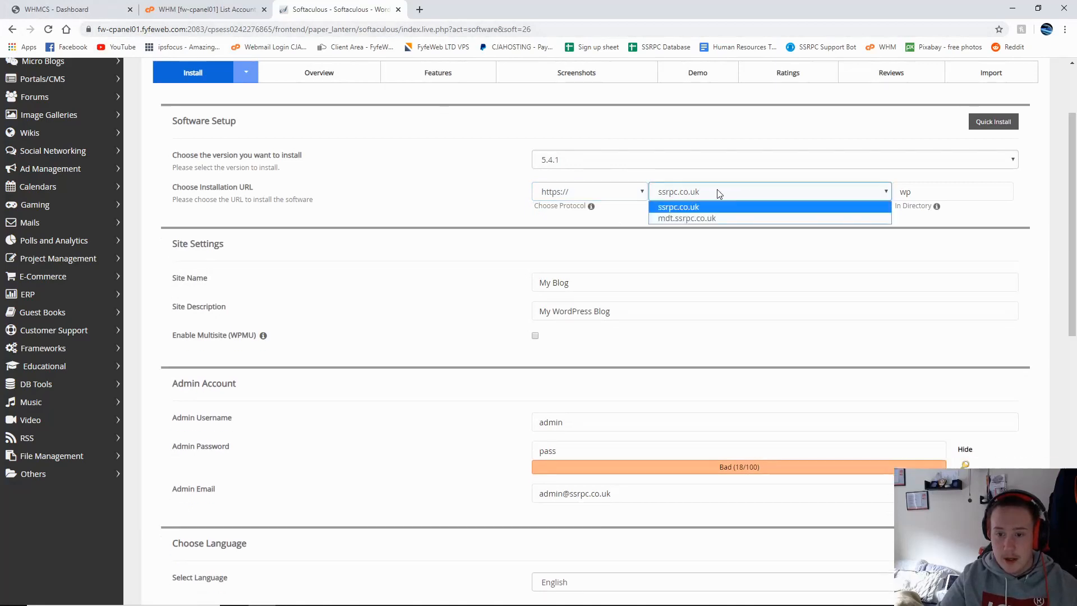
click(691, 196)
click(691, 197)
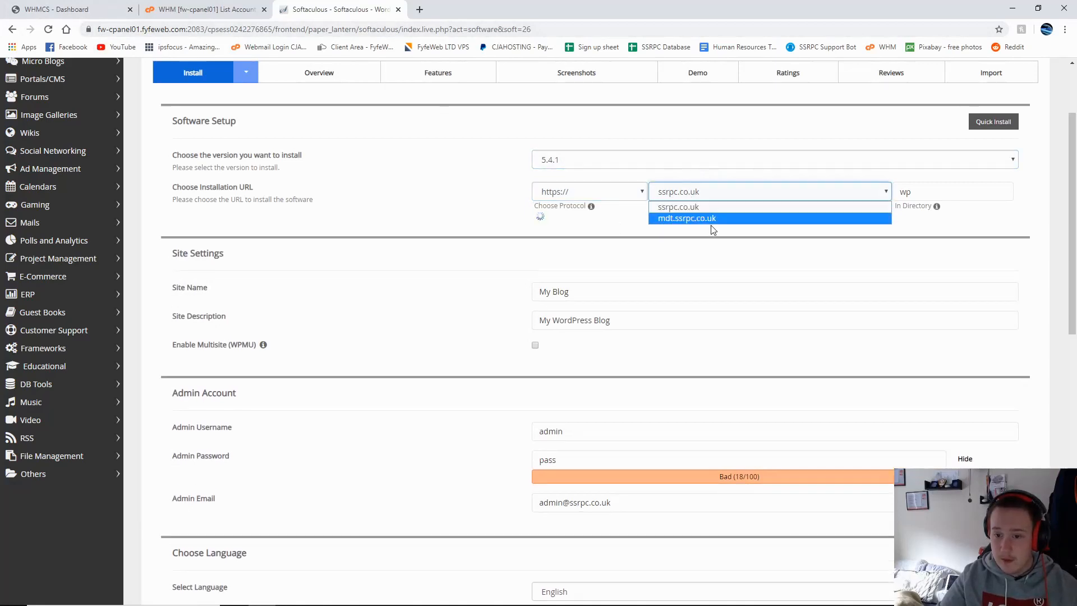
click(625, 232)
click(725, 195)
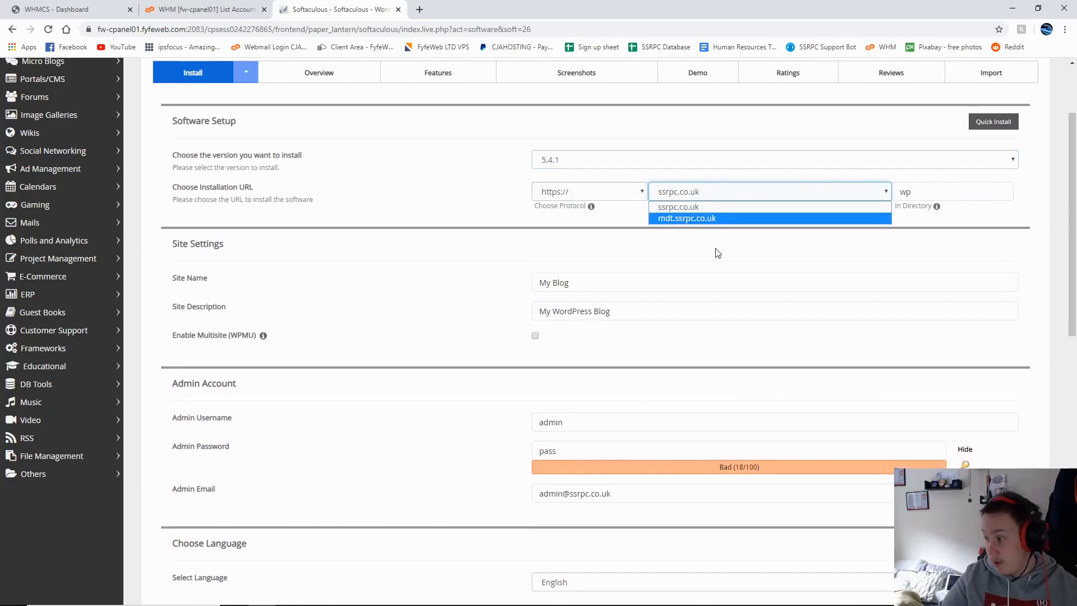
click(916, 200)
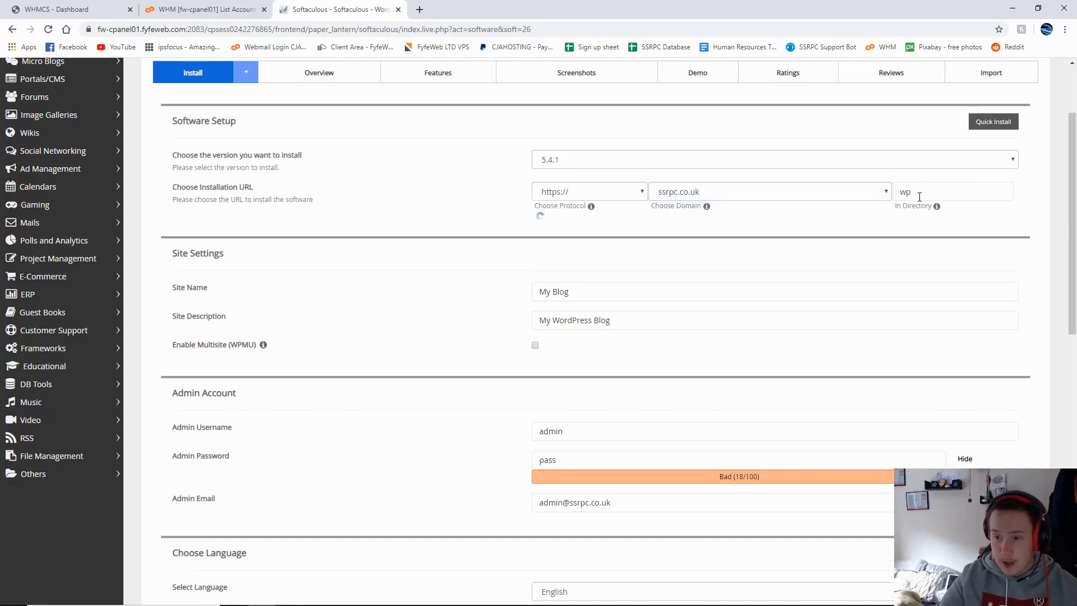
Step: Delete 'wp' from In Directory so WordPress installs at the root
click(923, 191)
double_click(923, 189)
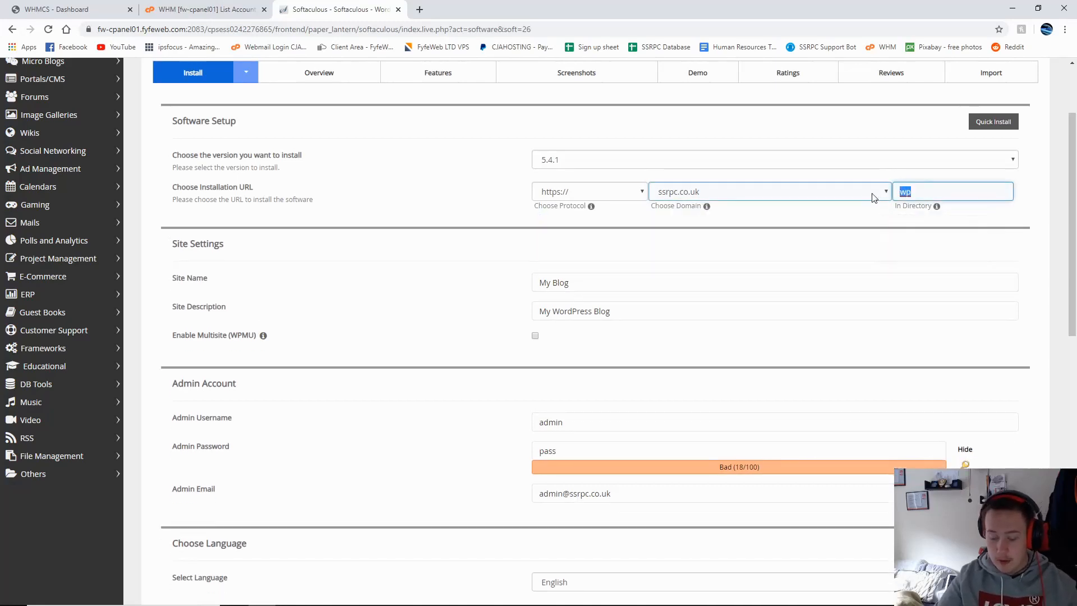
key(BackSpace)
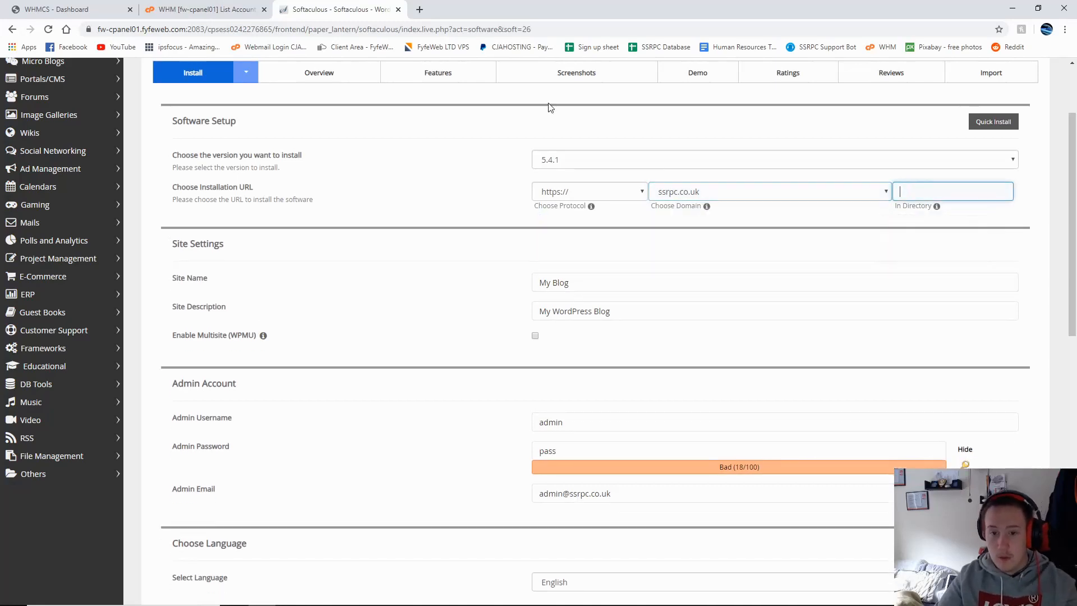
click(420, 10)
text(h)
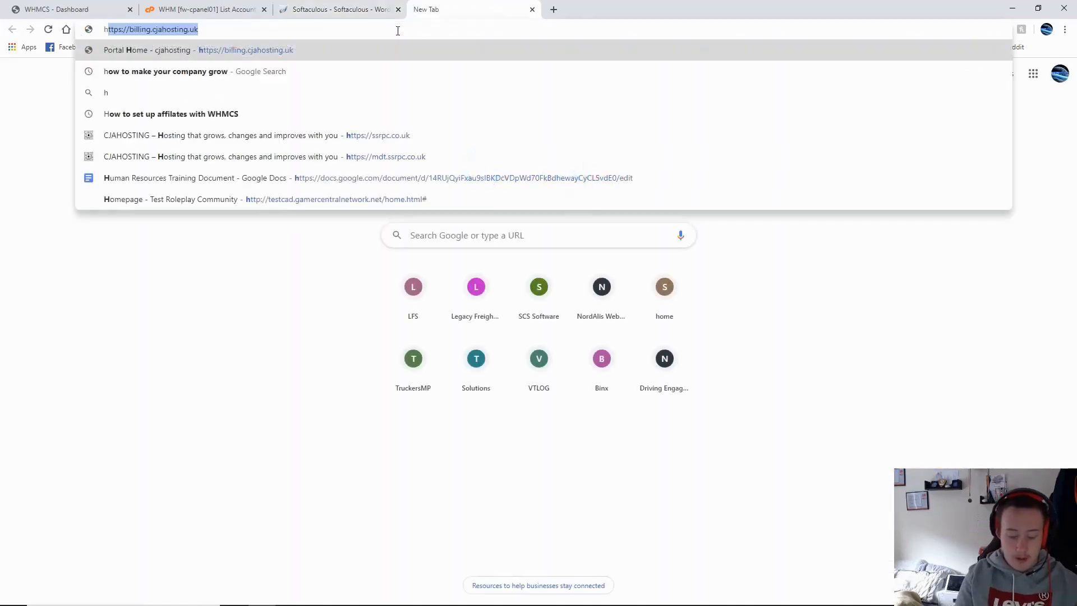
text(ttps://ssr)
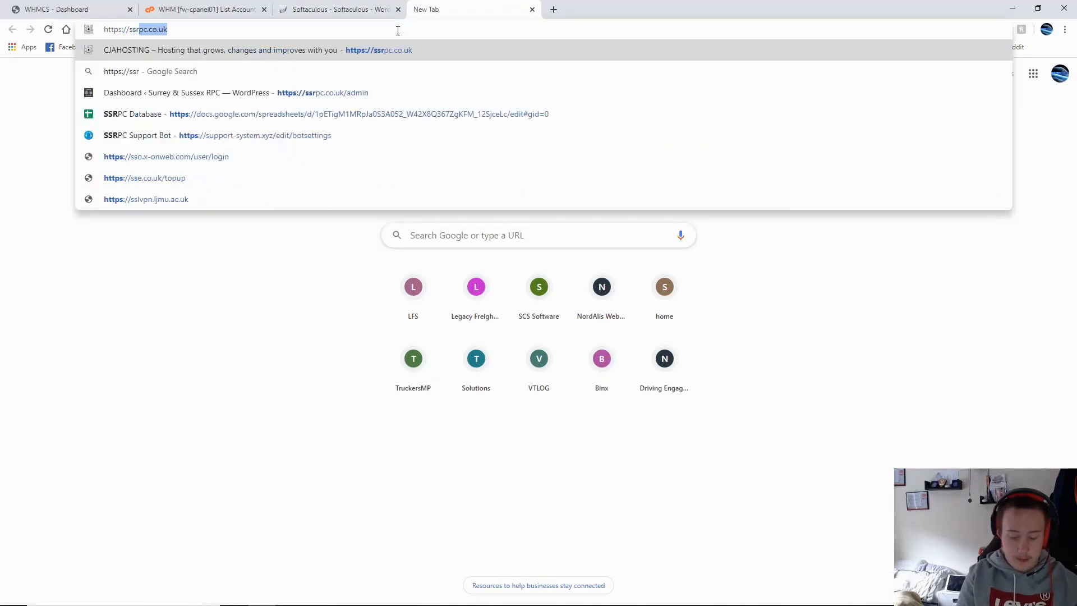
text(pc.co.uk)
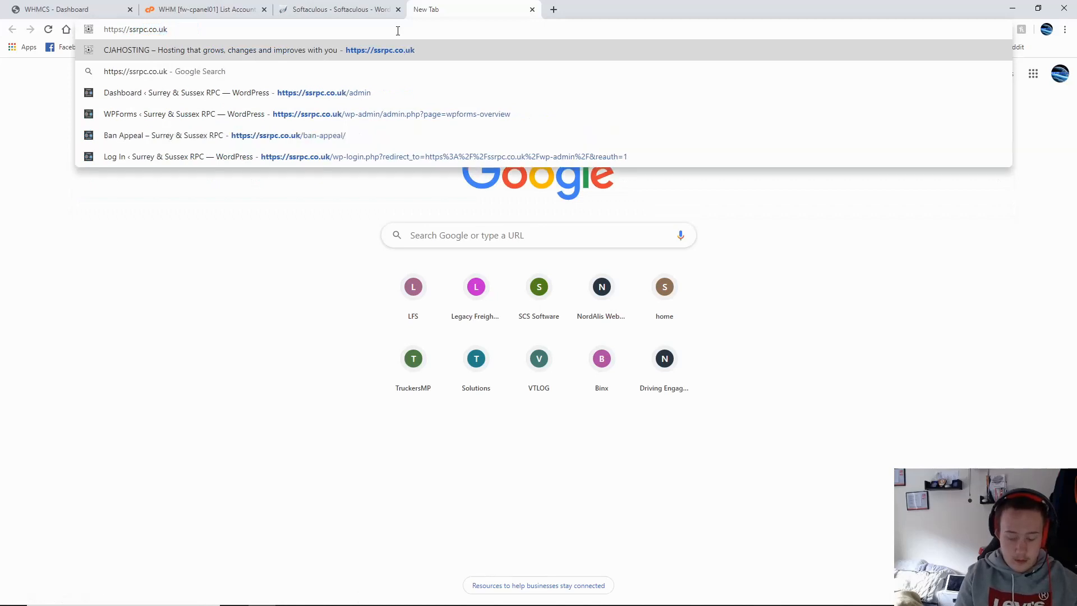
text(/wp)
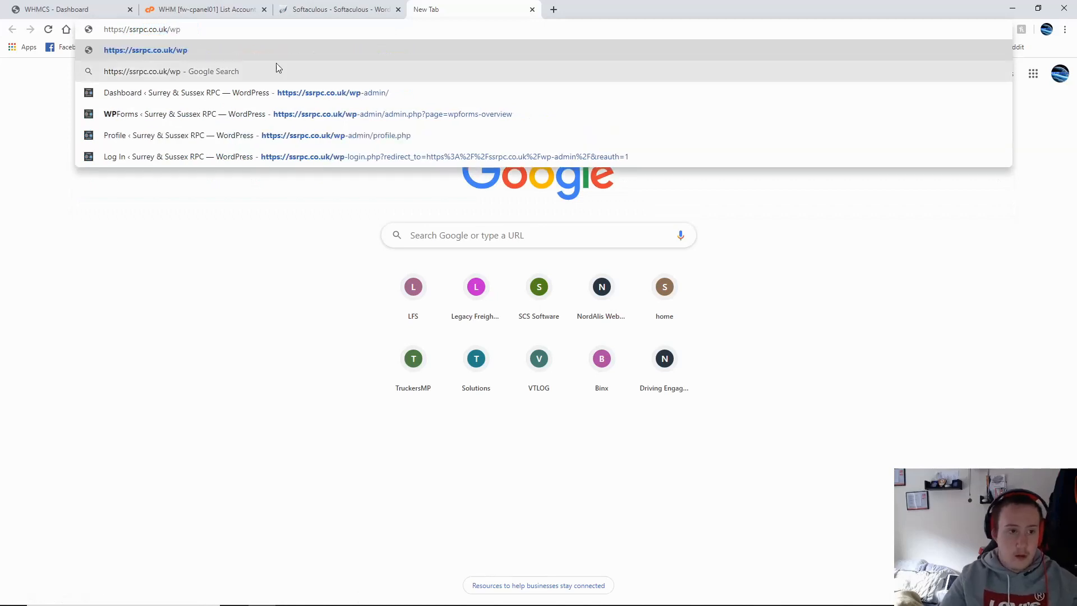
drag(182, 28, 282, 37)
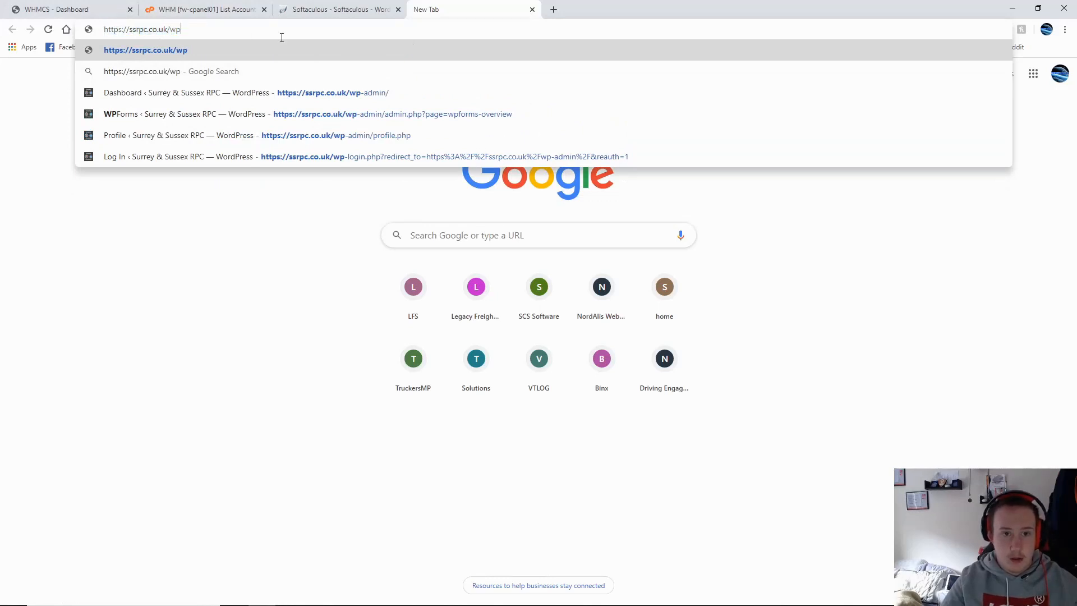
click(532, 10)
key(Tab)
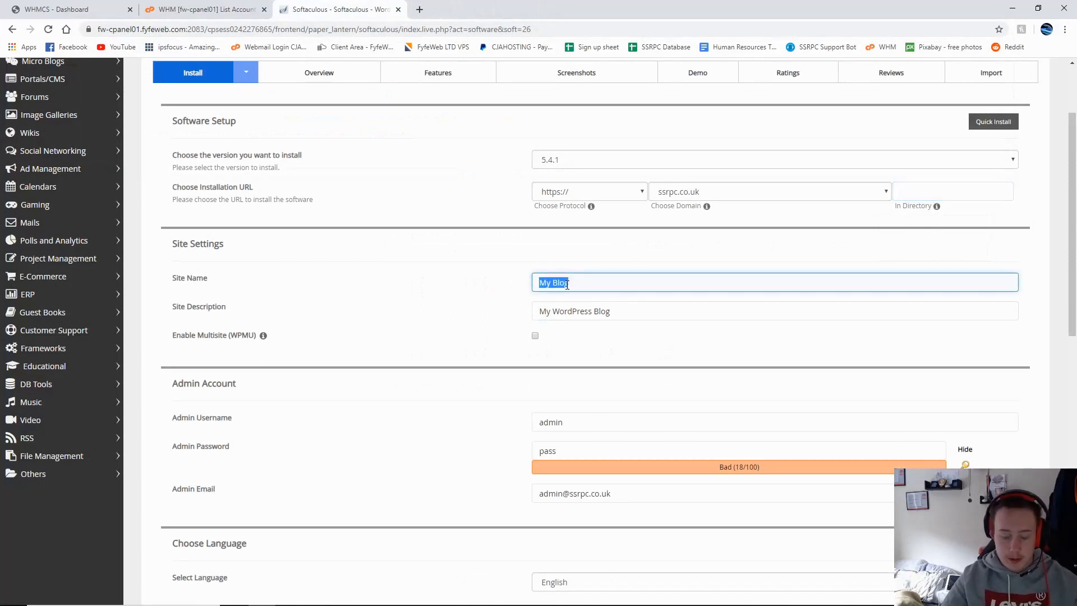
Step: Enter site name 'Test' and site description 'Tutorial for Youtube'
text(Tet)
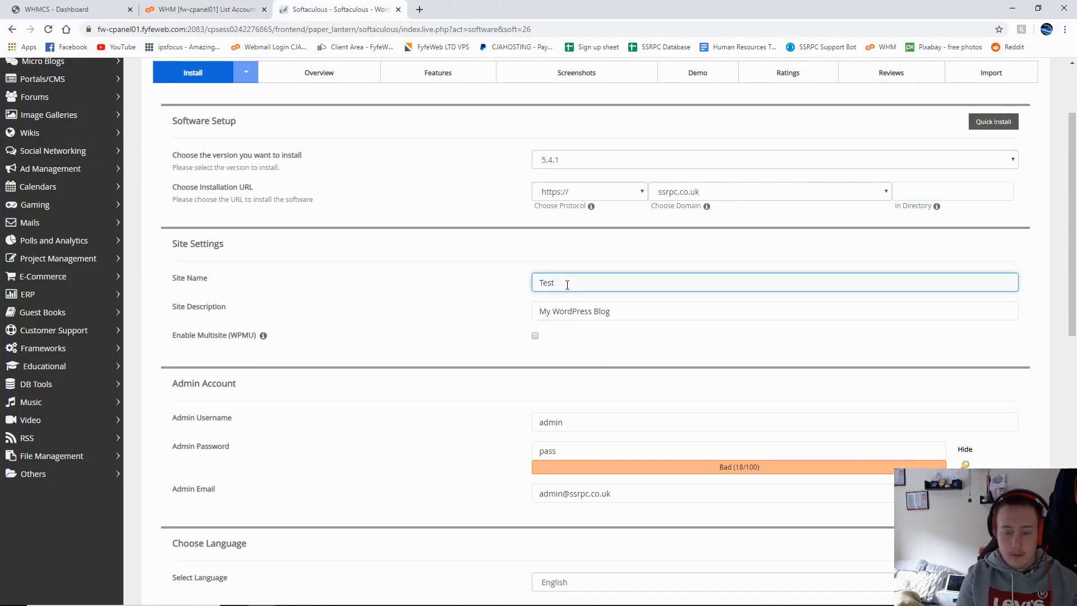
key(Tab)
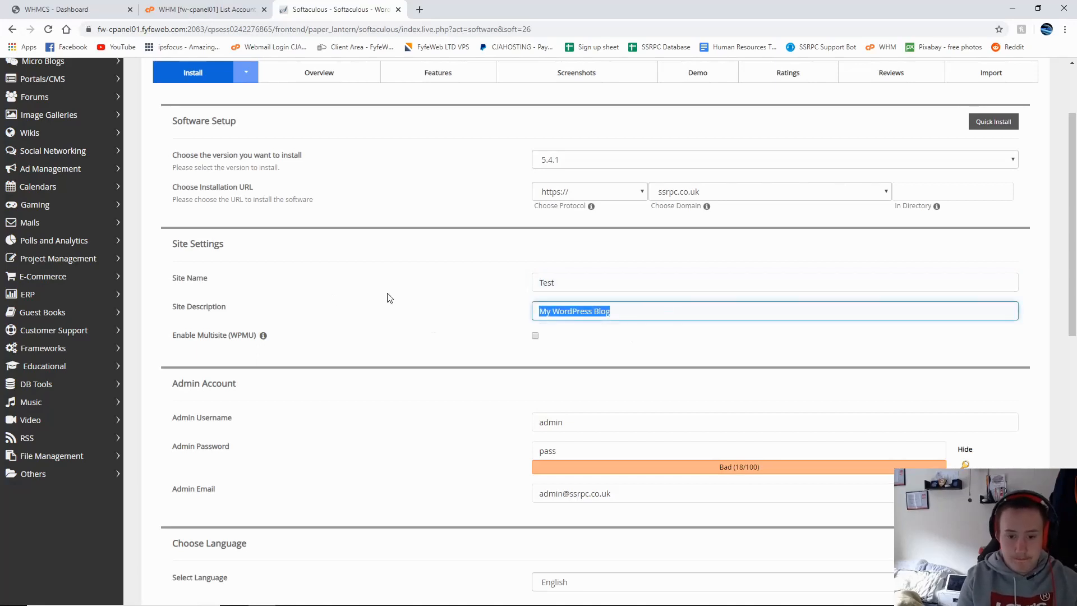
text(Tutorial for Youtube)
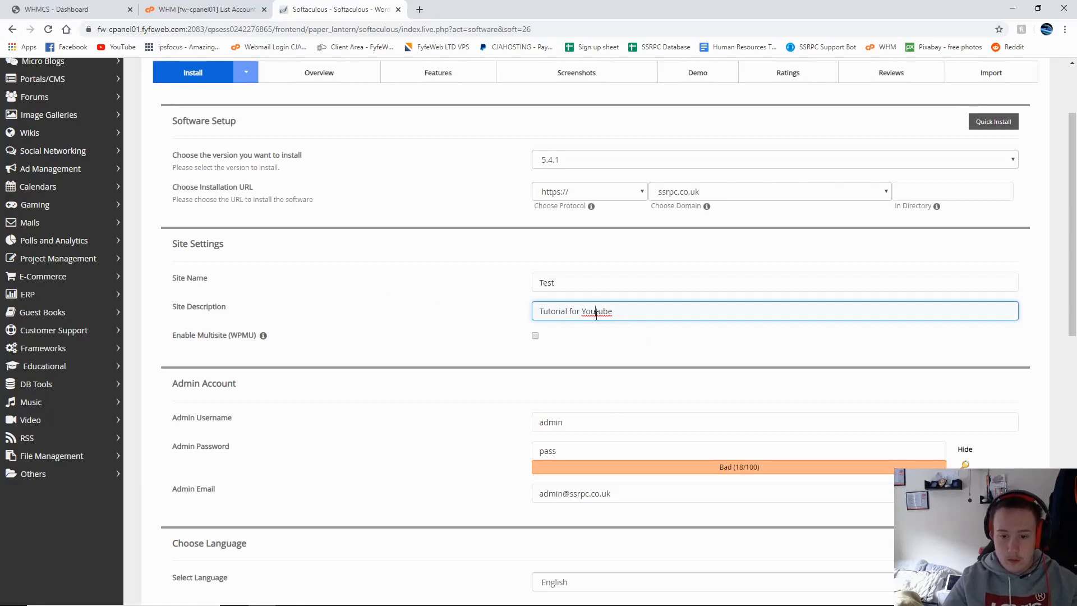
right_click(596, 314)
click(583, 311)
scroll(581, 297, down, 2)
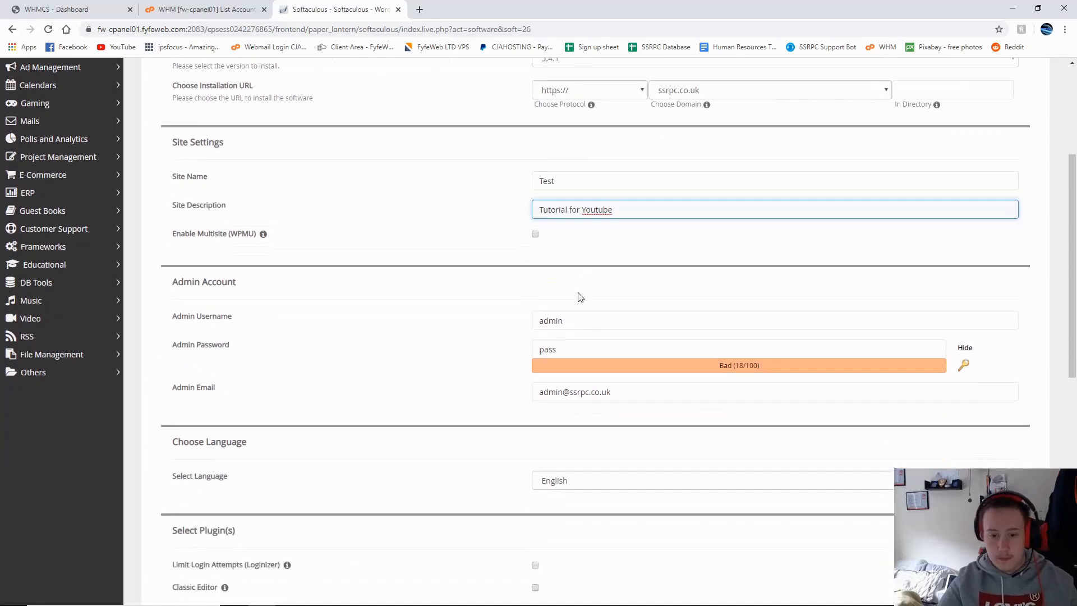
scroll(642, 320, down, 1)
Step: Replace the placeholder admin password with a strong generated one
key(Tab)
key(Tab)
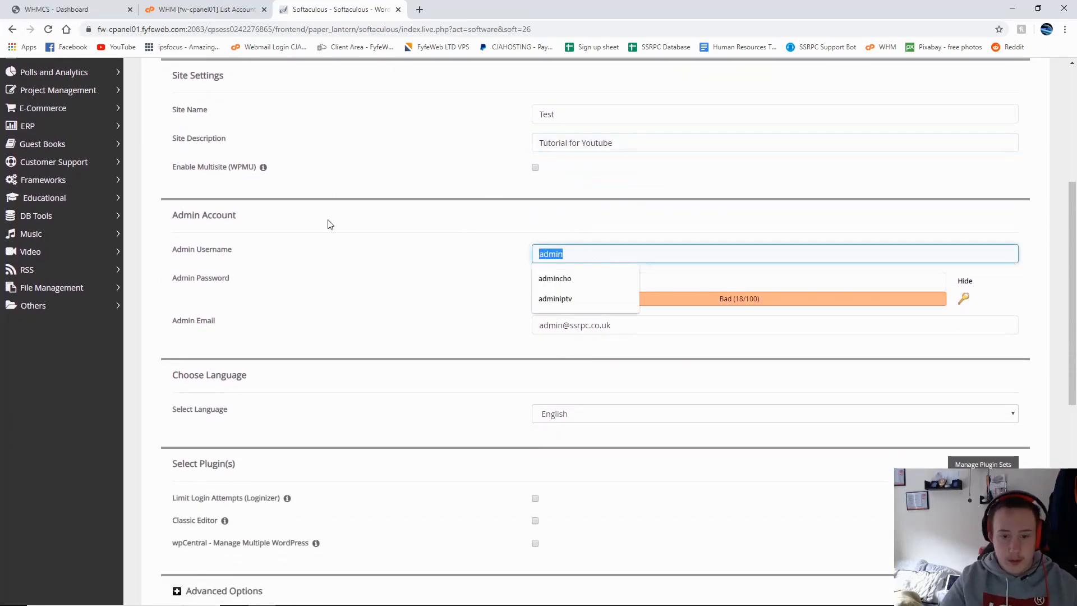
click(357, 270)
click(596, 279)
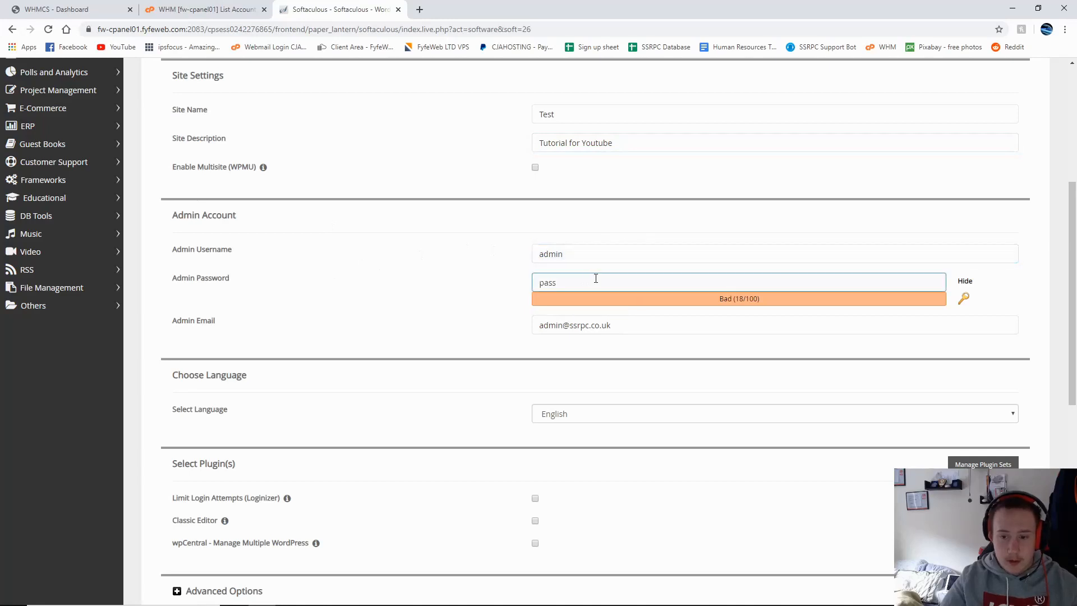
double_click(596, 279)
right_click(523, 279)
click(645, 277)
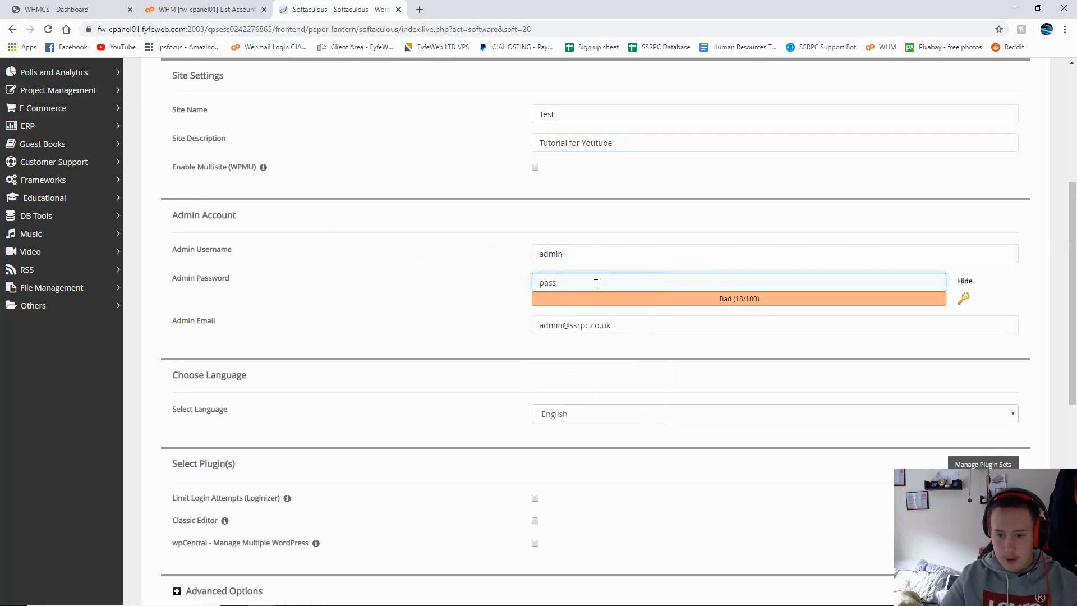
click(964, 298)
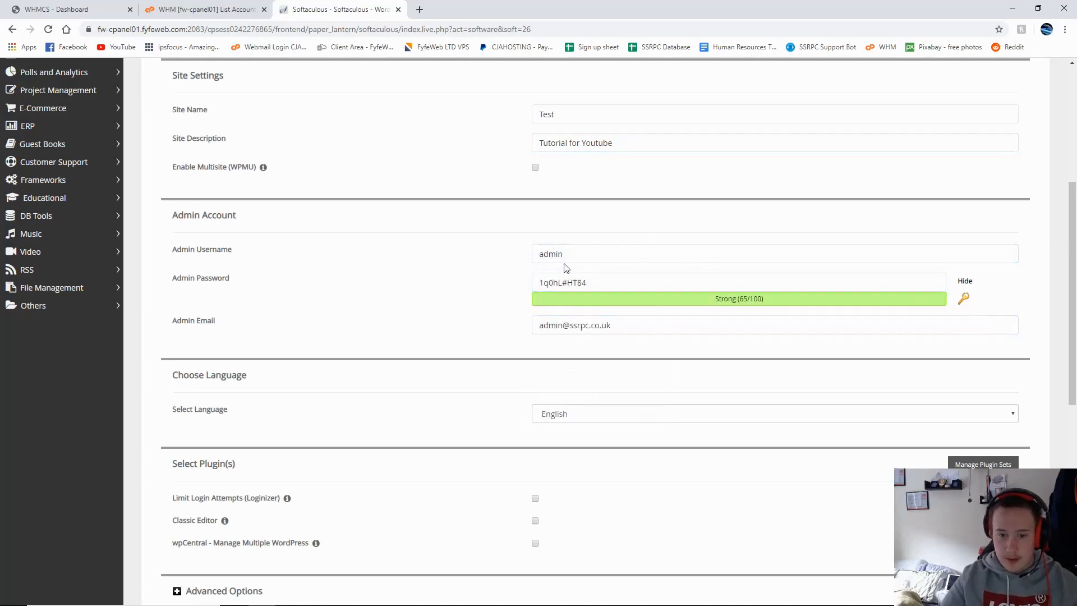
Step: Set the admin username to SSRPCADMIN1
click(591, 254)
text(@)
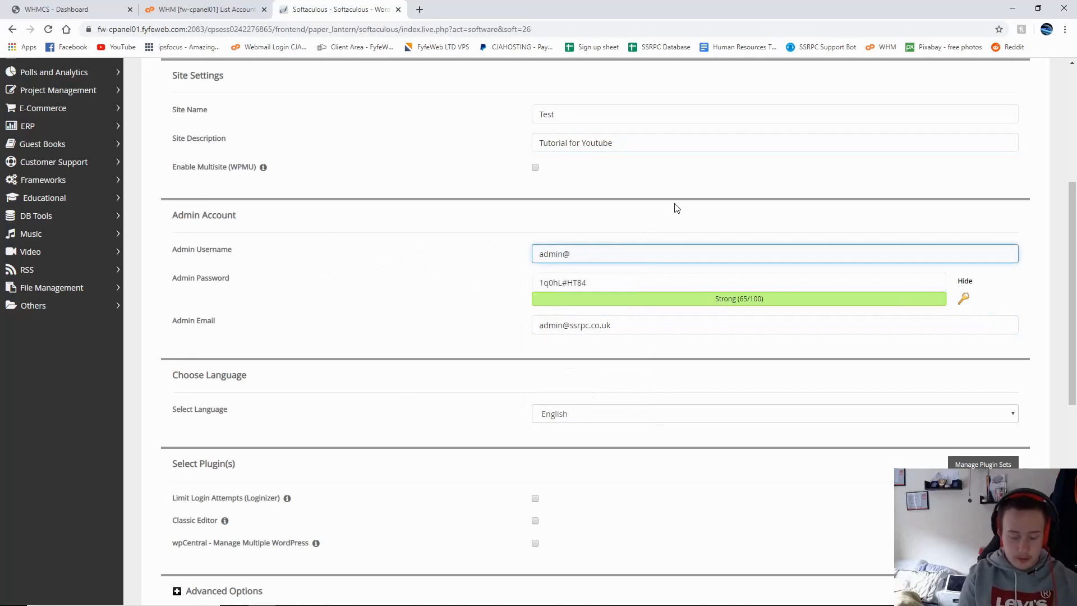
key(BackSpace)
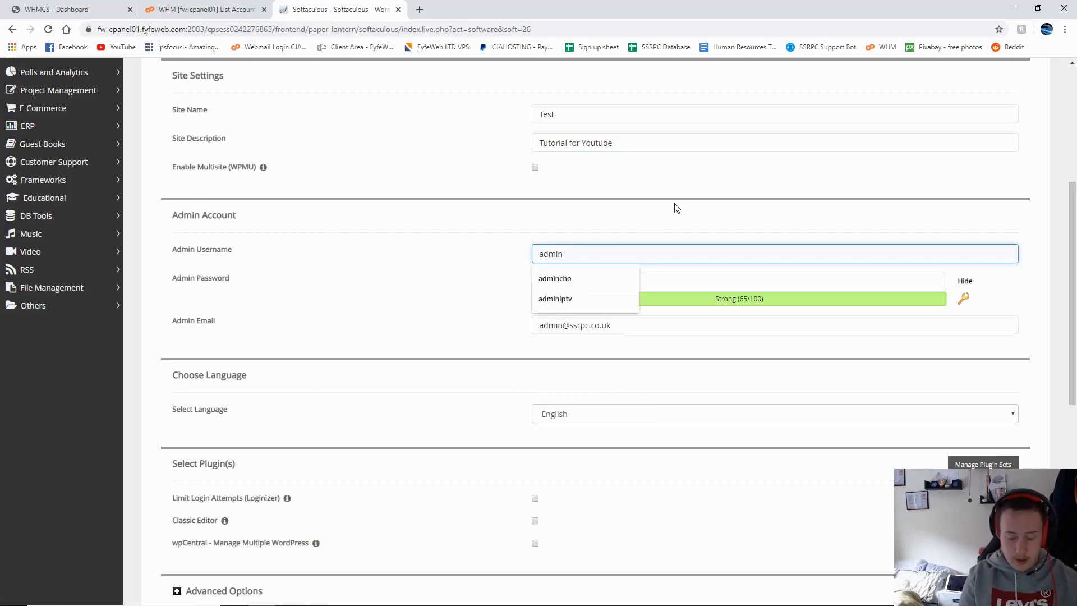
key(Down)
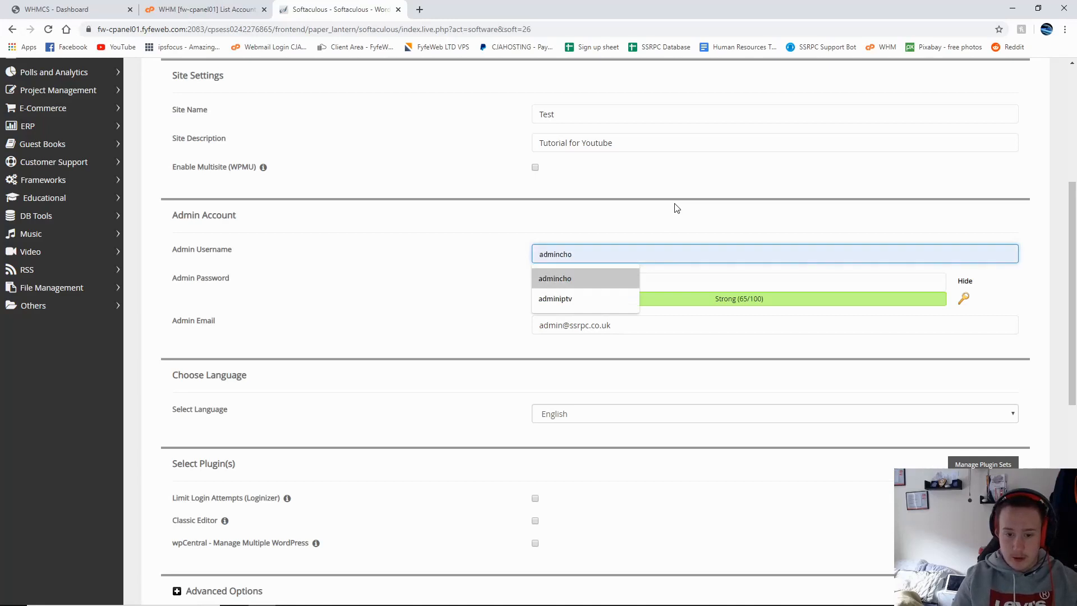
key(Return)
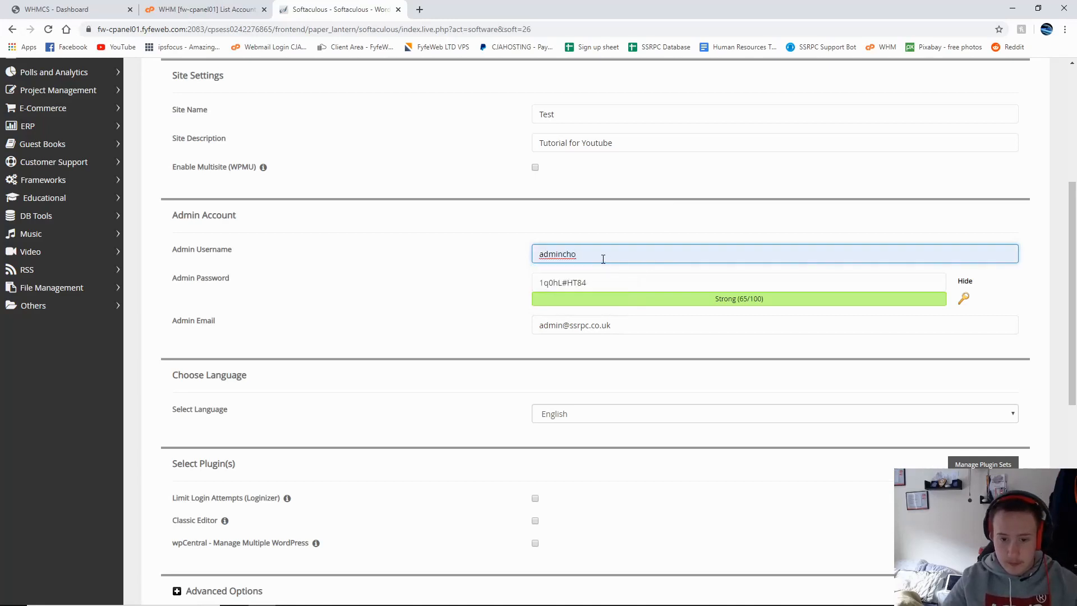
drag(603, 258, 541, 259)
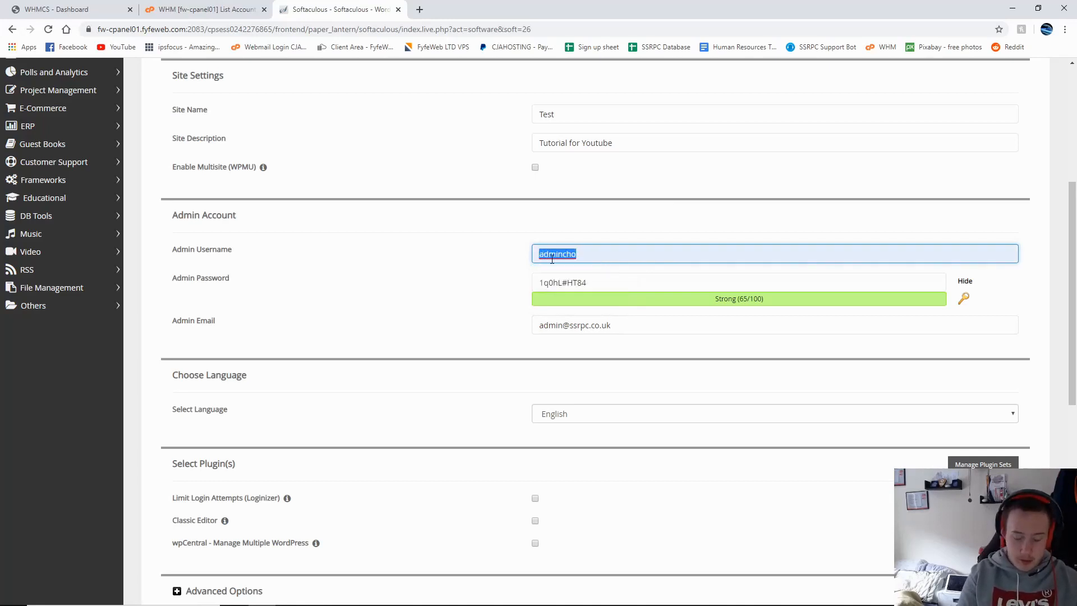
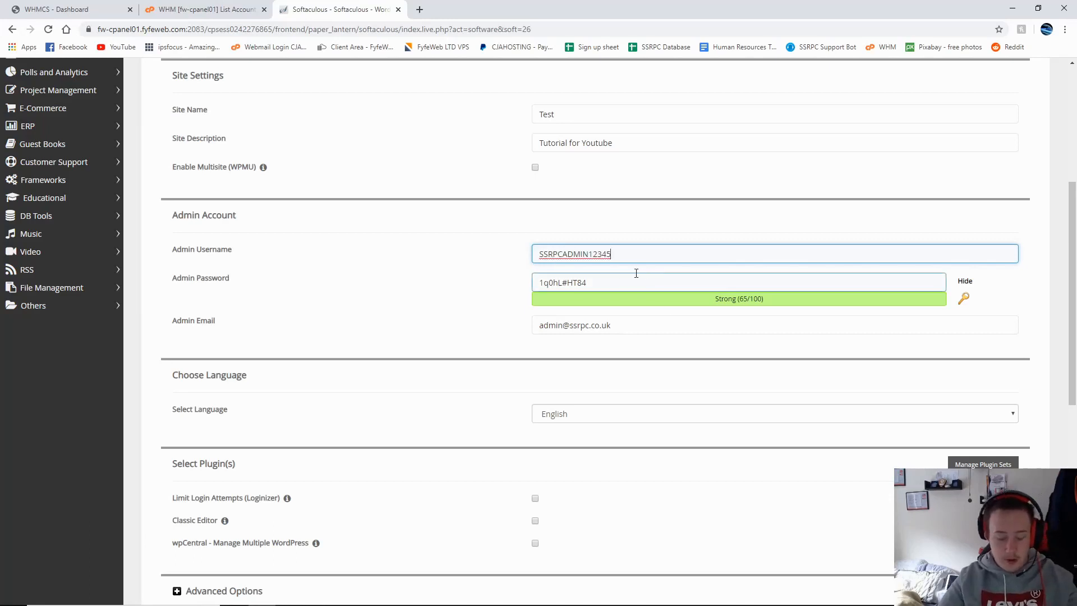
Step: Generate a fresh strong admin password and check the pre-filled admin e-mail
drag(623, 255, 833, 308)
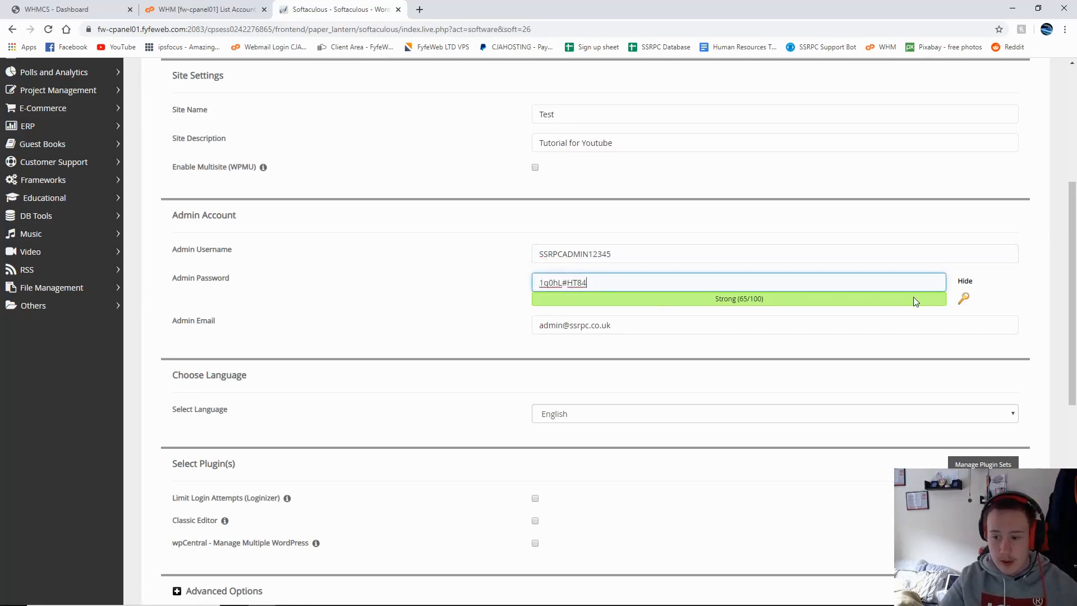
drag(589, 283, 528, 289)
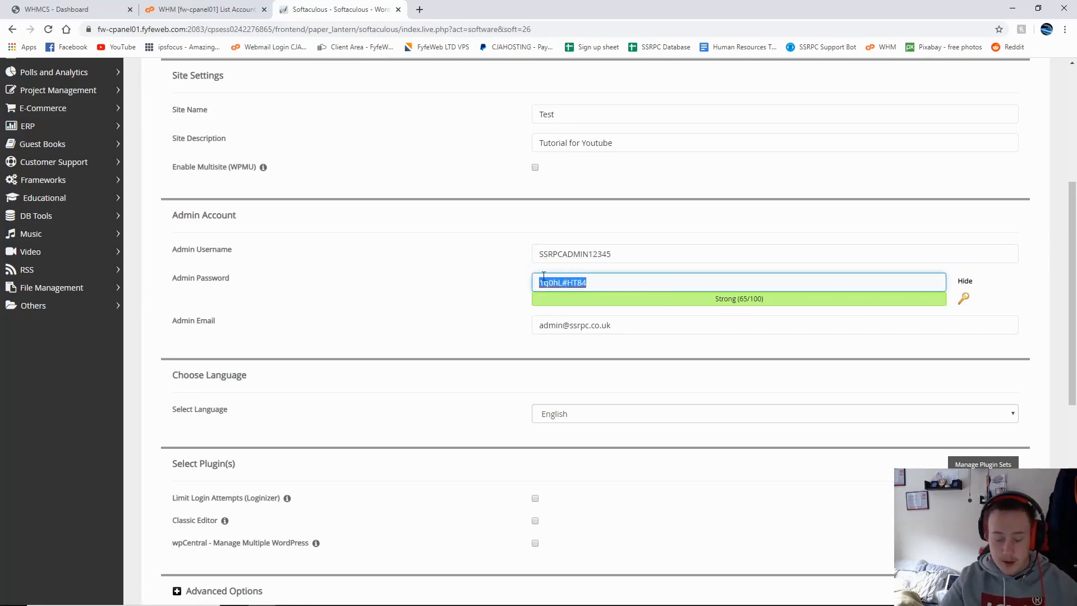
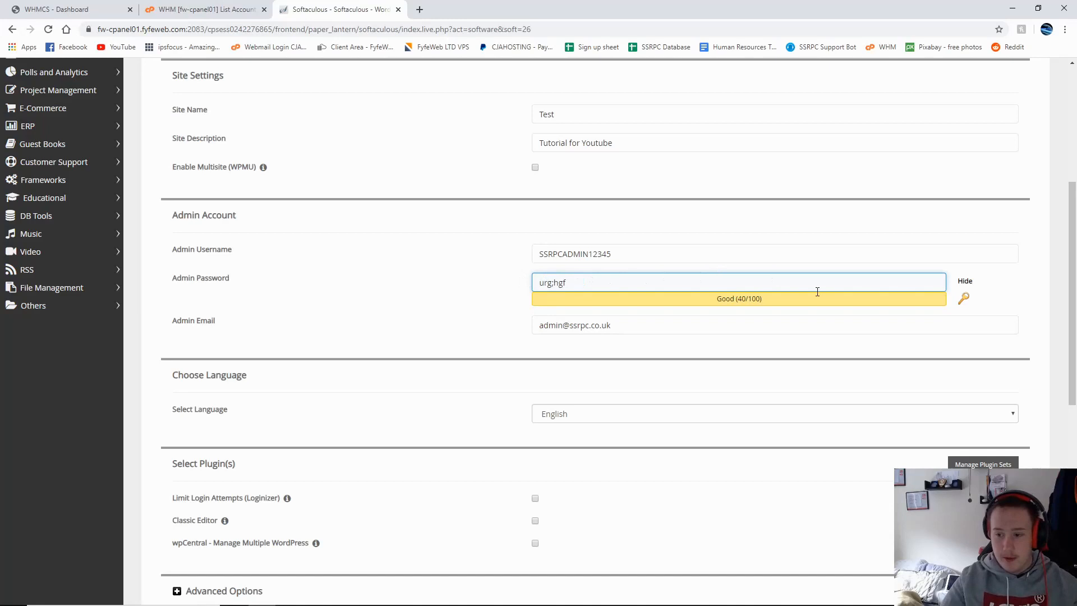
click(964, 302)
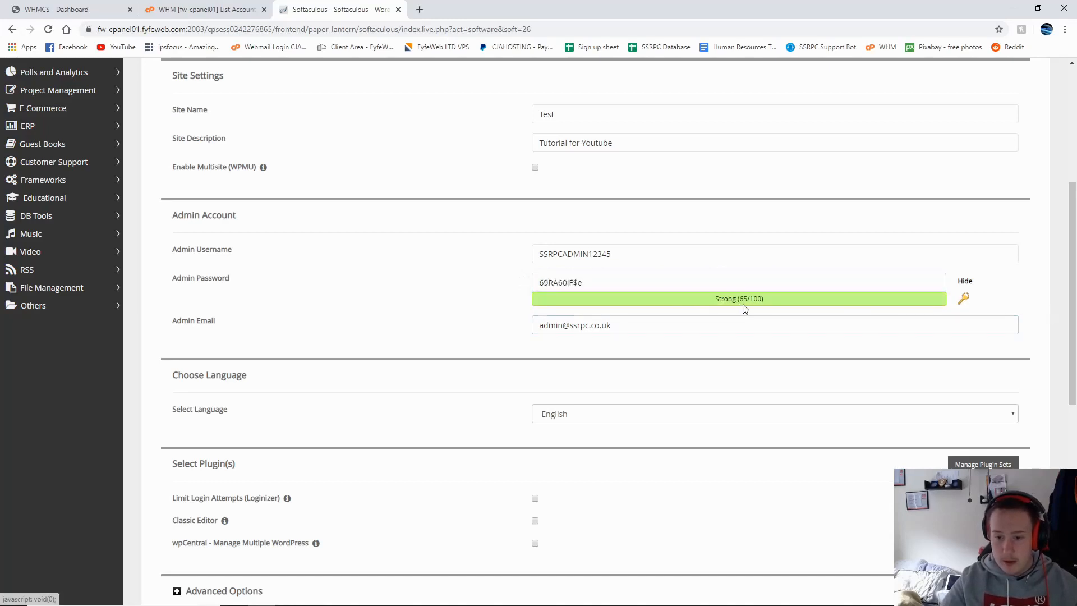
drag(660, 324, 440, 339)
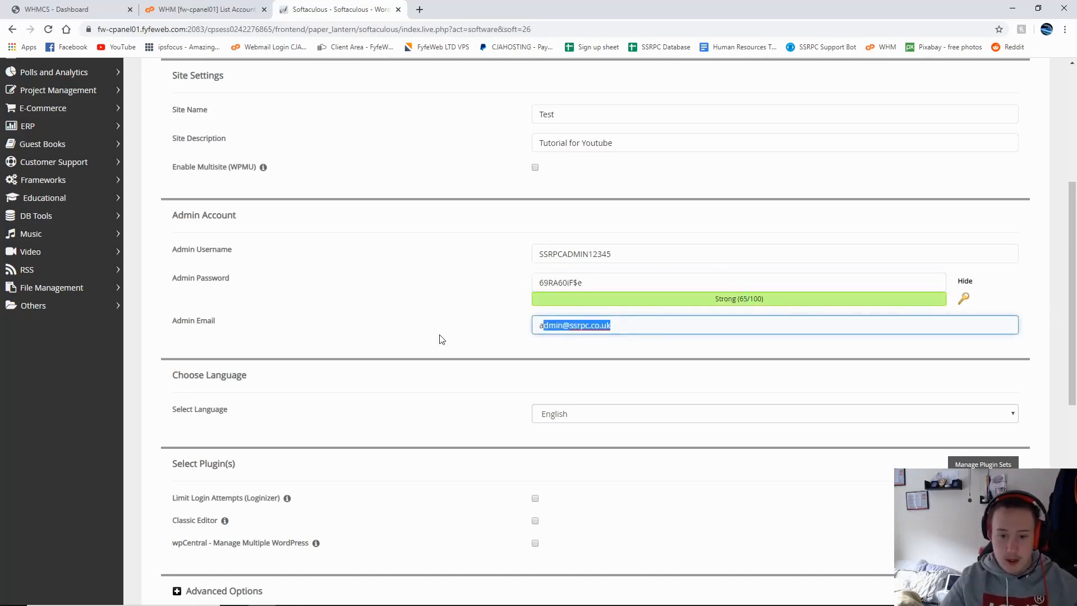
drag(613, 330, 707, 340)
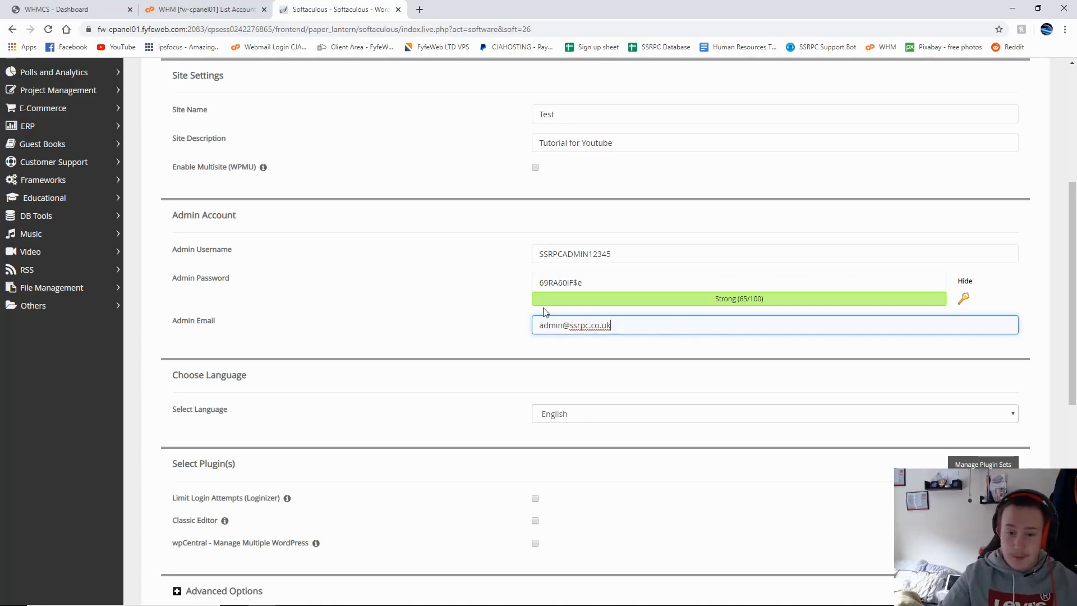
drag(625, 320, 562, 327)
click(571, 326)
click(629, 331)
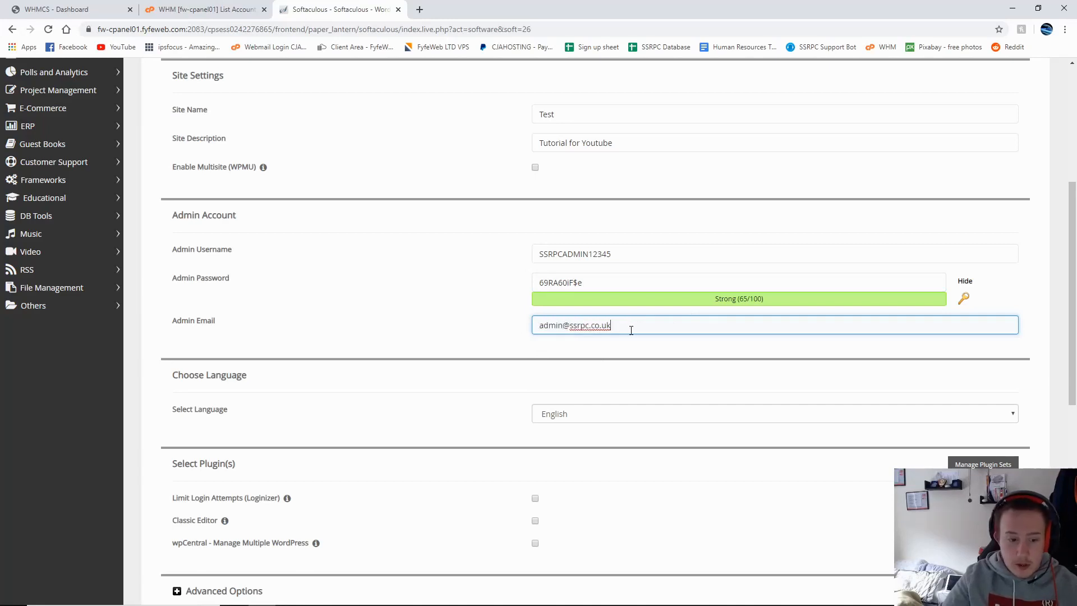
scroll(630, 257, down, 3)
click(629, 245)
scroll(584, 412, down, 5)
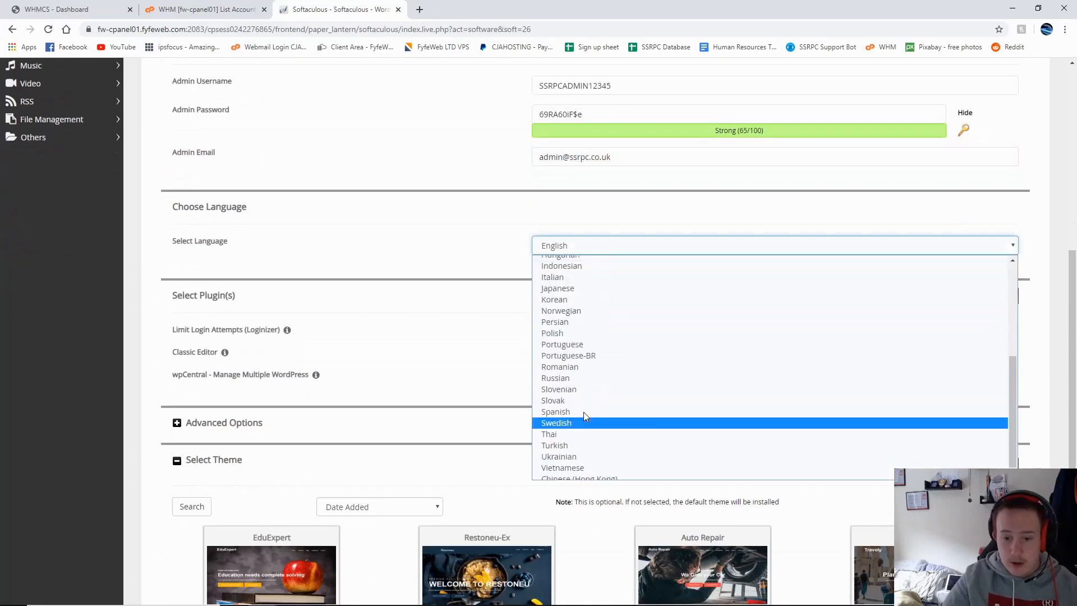
scroll(583, 412, up, 5)
scroll(548, 416, down, 5)
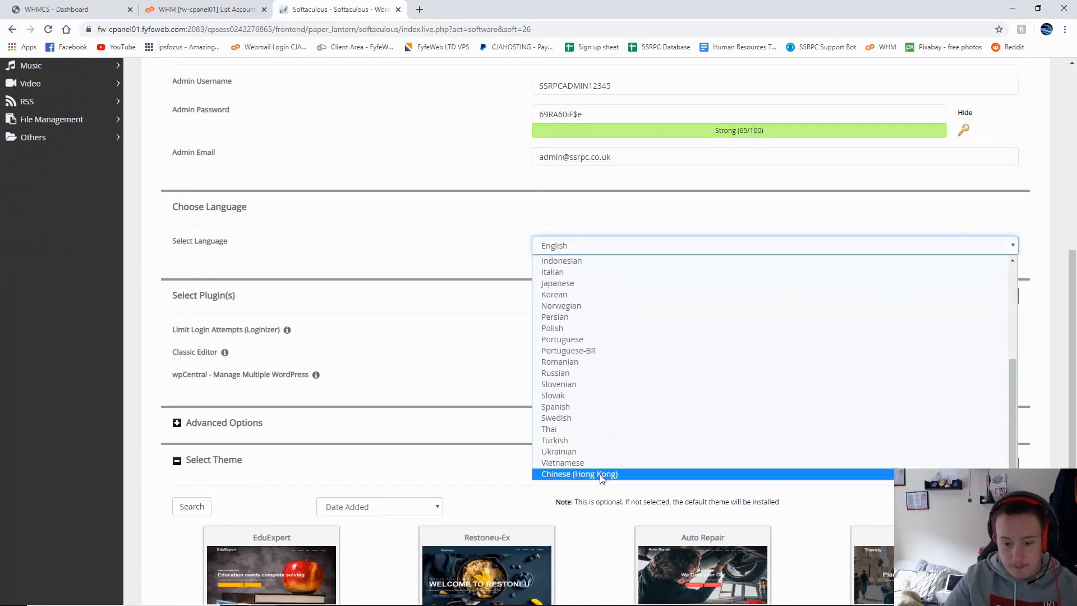
scroll(598, 438, up, 5)
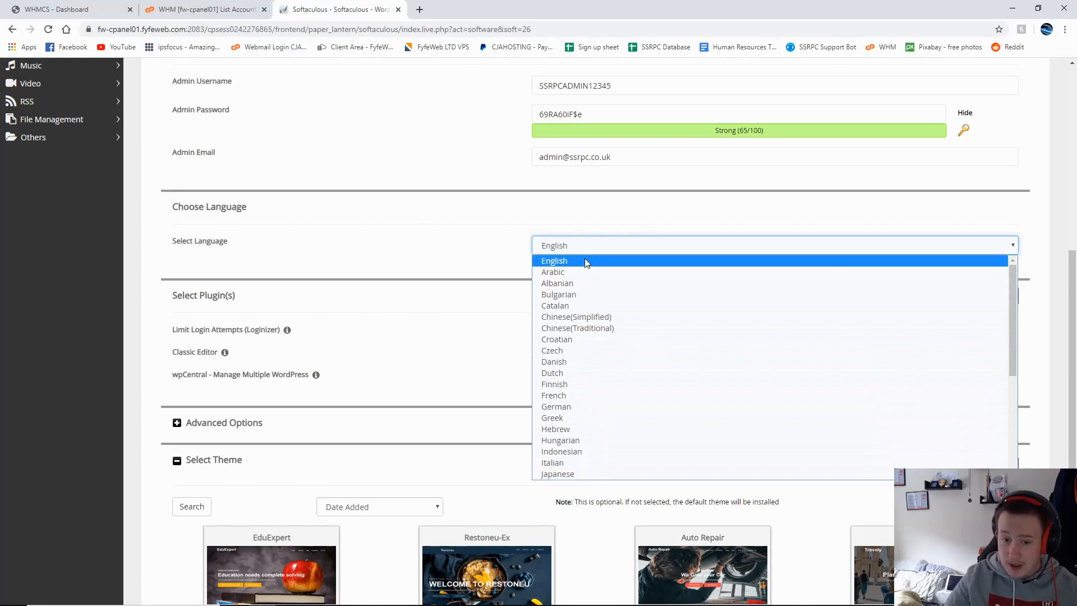
click(583, 227)
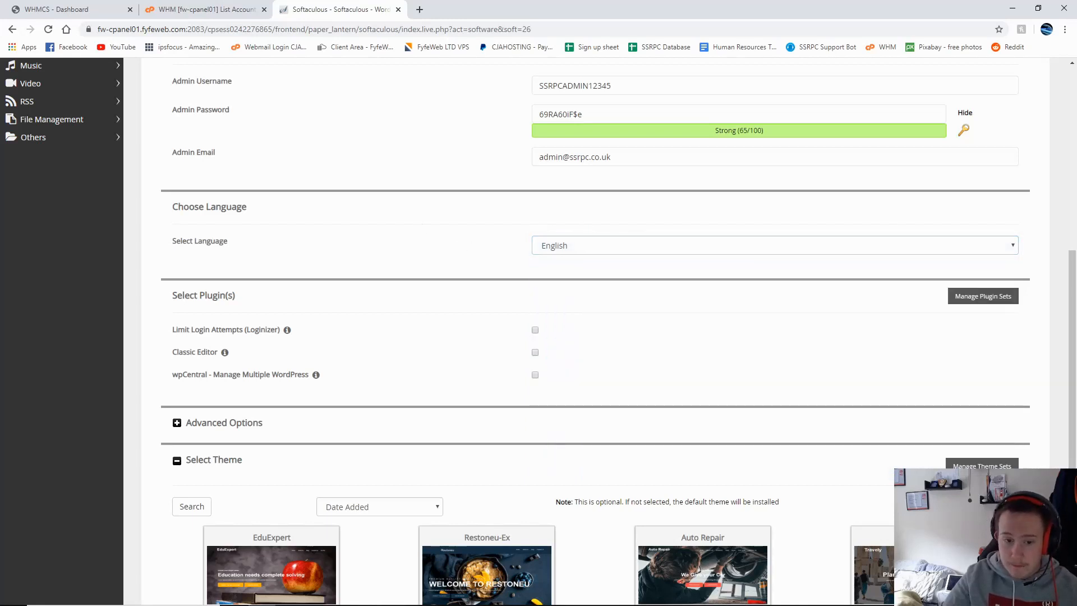
click(609, 251)
scroll(606, 359, down, 3)
scroll(596, 368, up, 3)
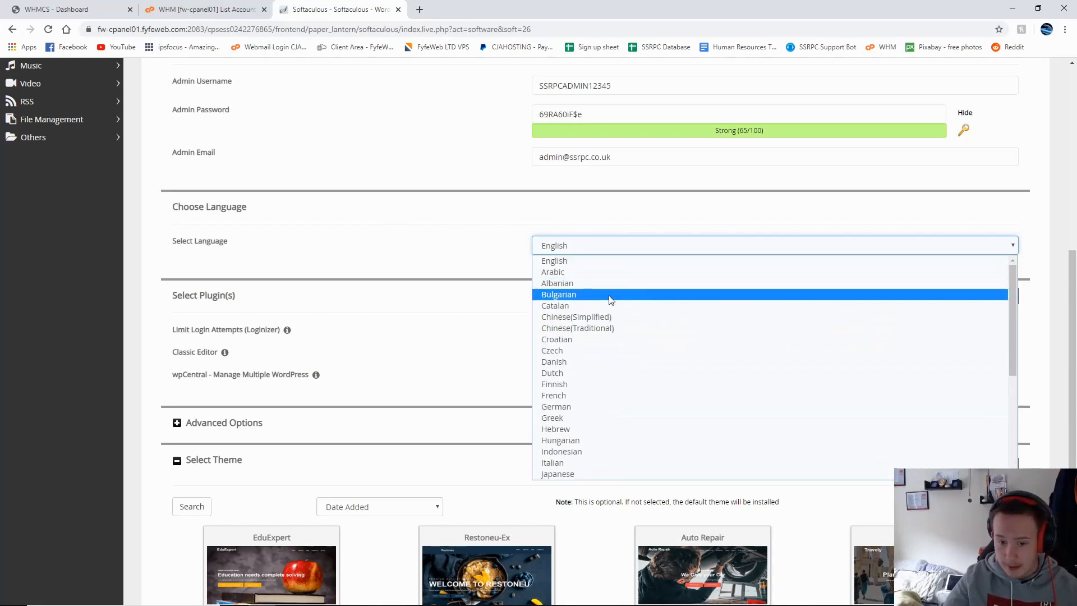
scroll(584, 450, down, 5)
click(377, 269)
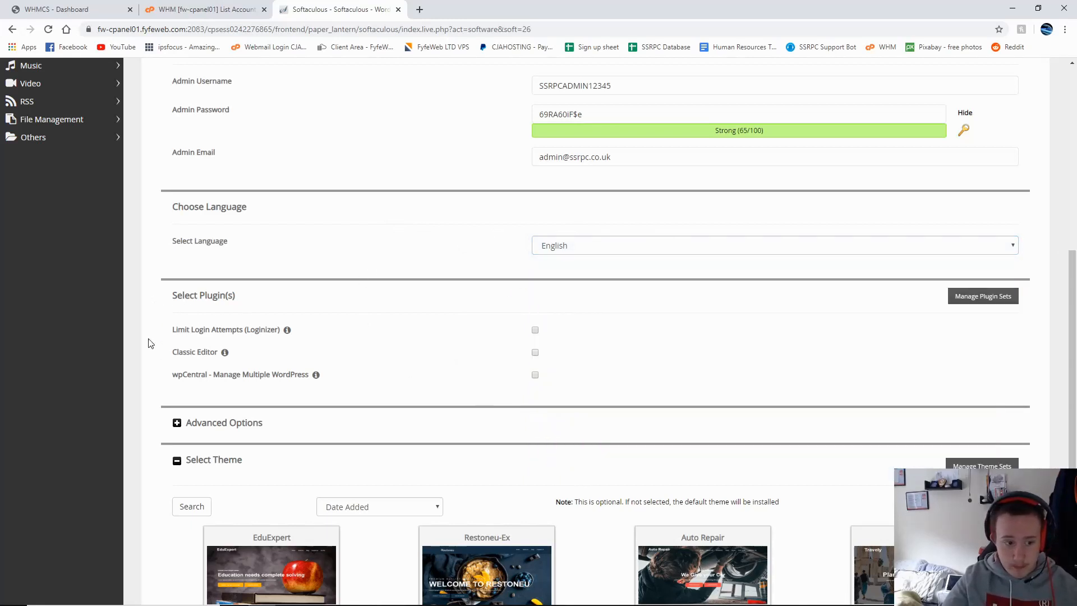
drag(169, 296, 243, 306)
click(230, 319)
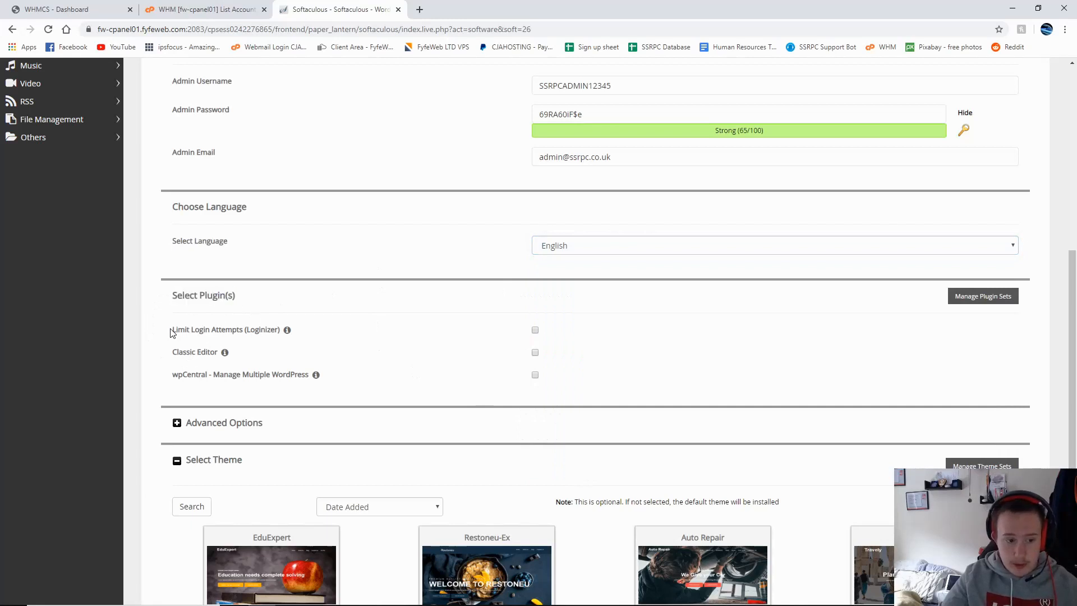
drag(171, 332, 320, 343)
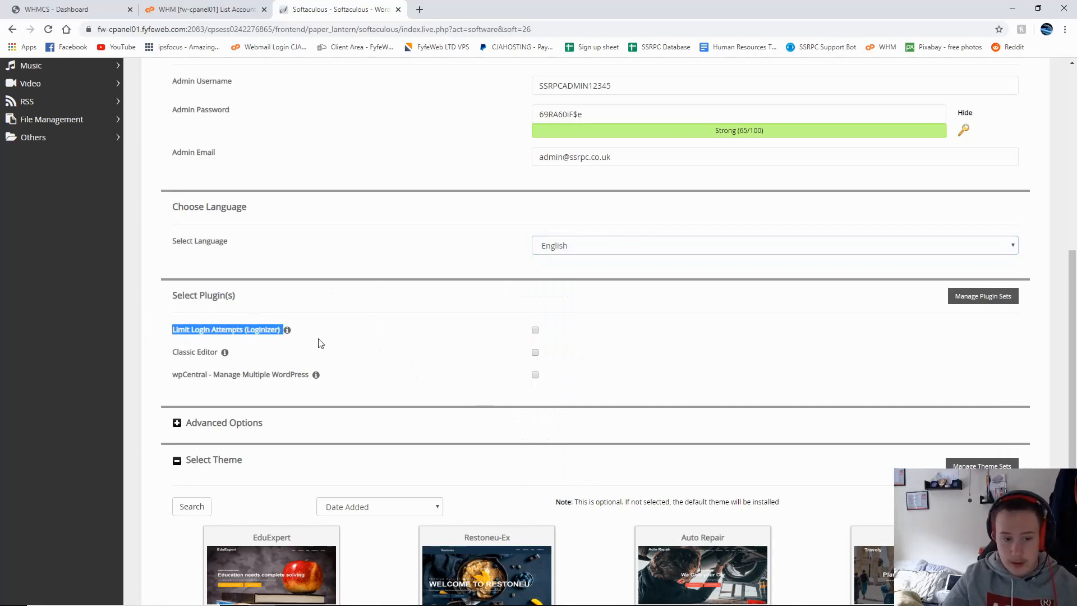
click(320, 343)
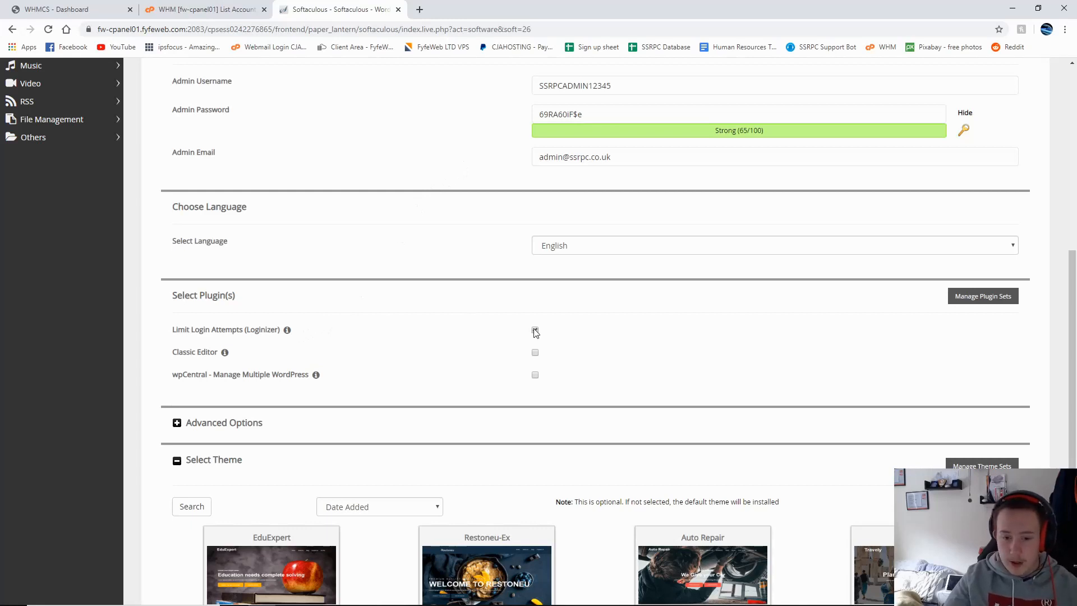
mouse_move(287, 330)
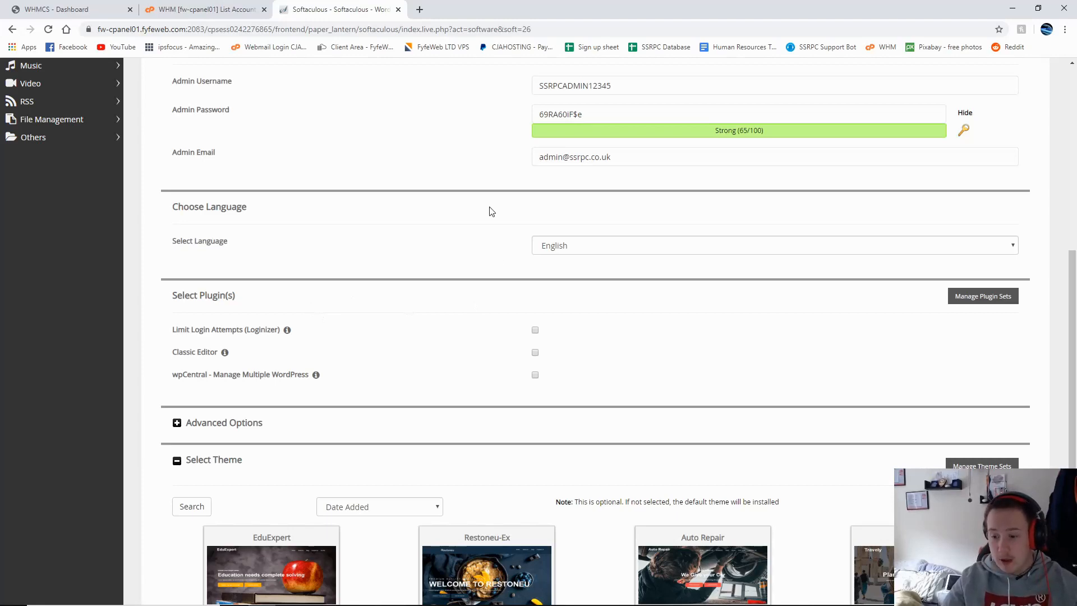
Step: Expand Advanced Options and start replacing the database name wp351
scroll(522, 275, down, 3)
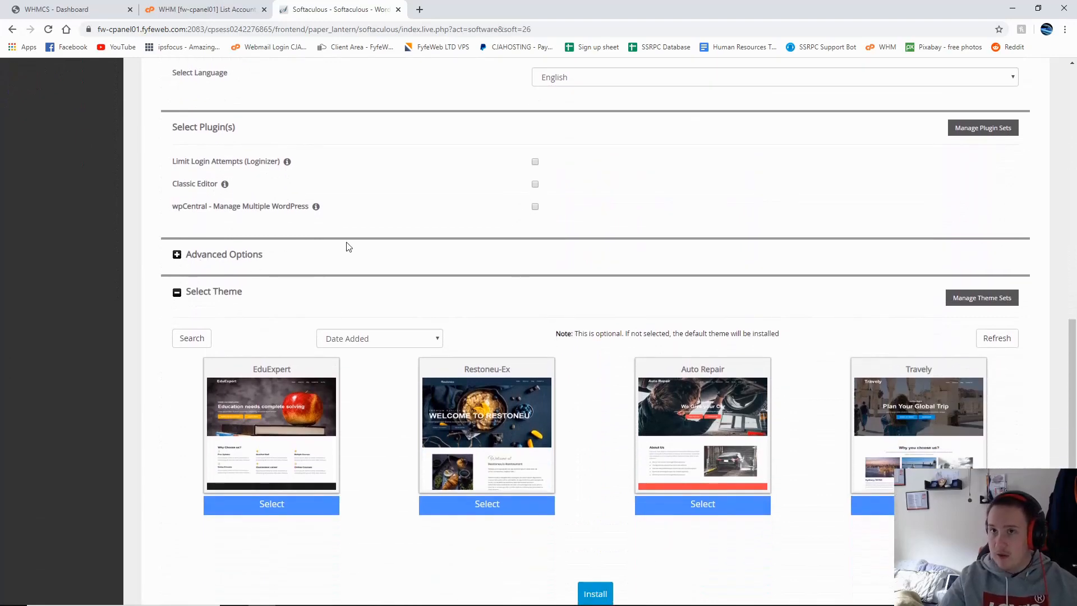
click(223, 257)
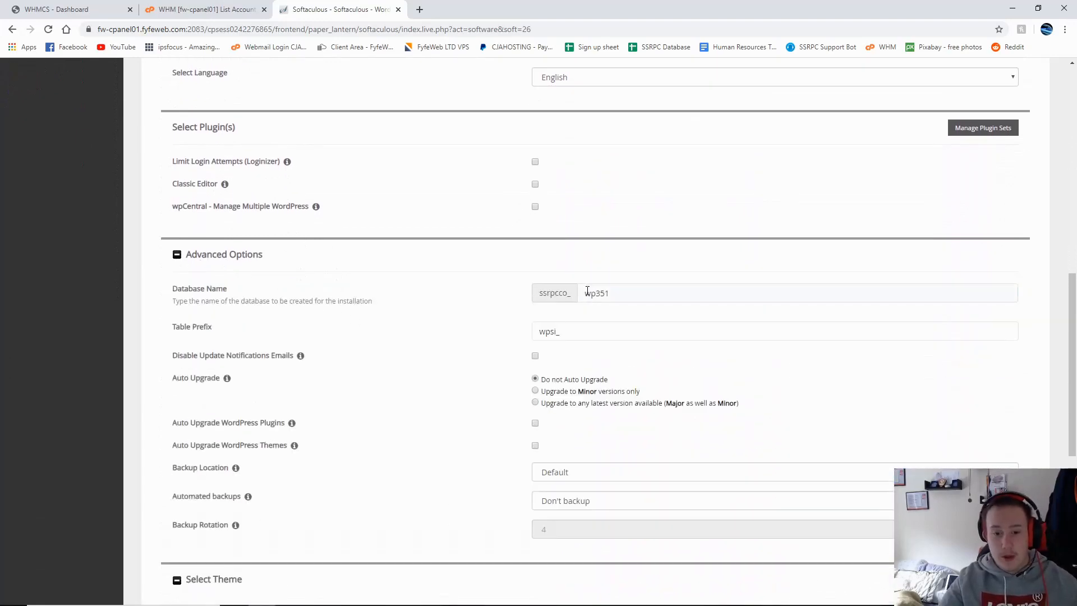
scroll(194, 185, down, 2)
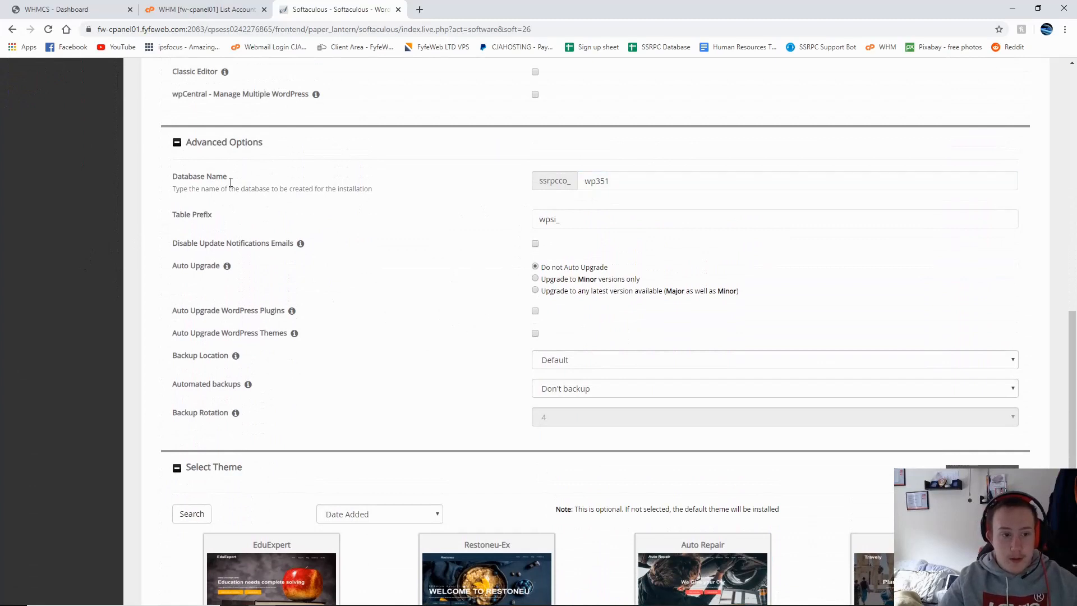
click(189, 178)
drag(171, 178, 228, 179)
click(173, 176)
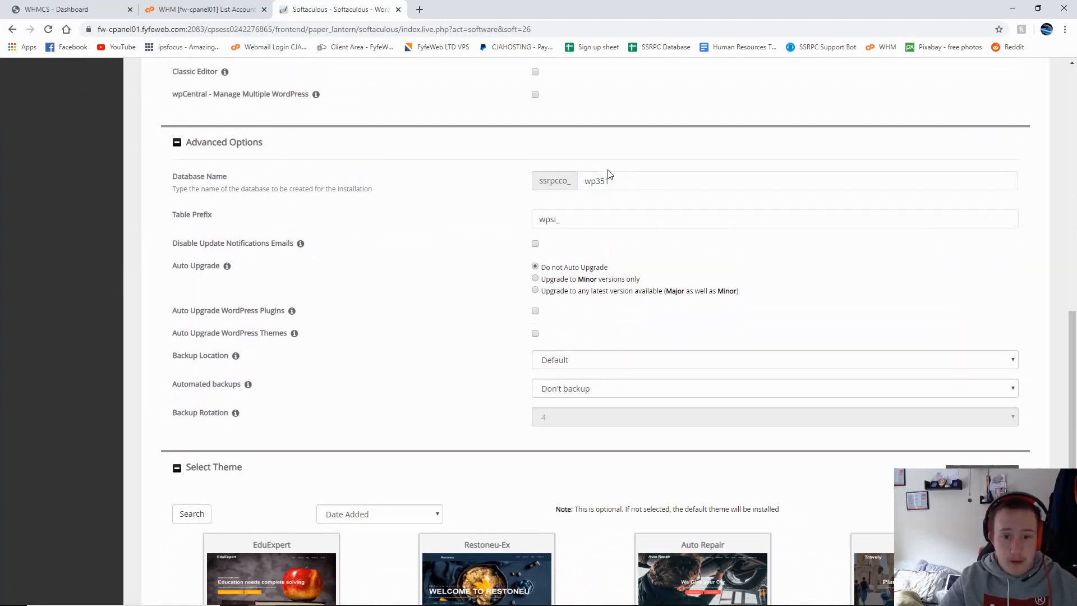
drag(611, 178, 573, 178)
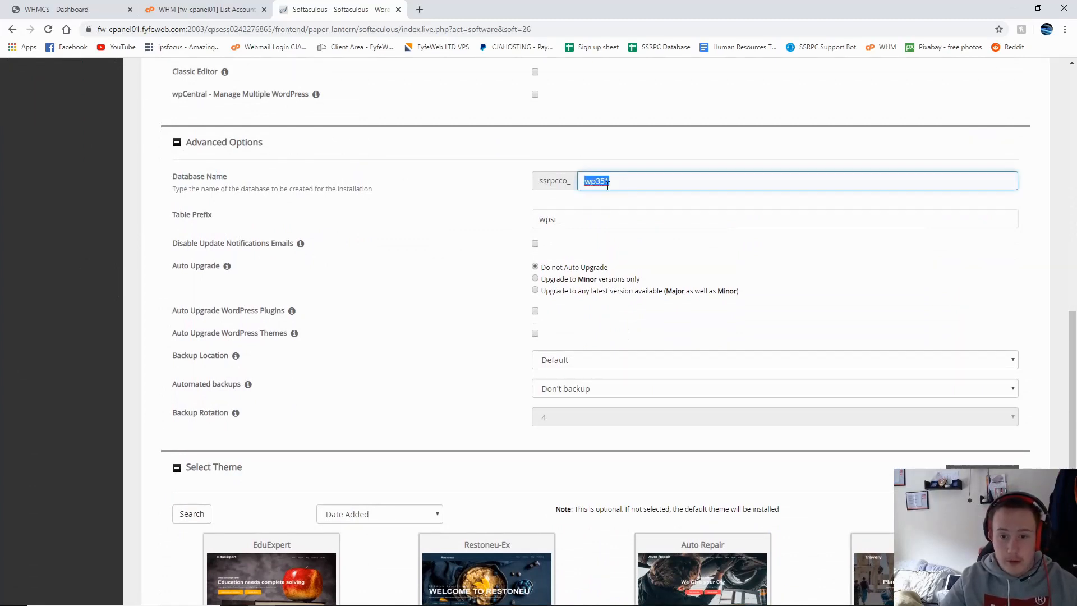
click(628, 186)
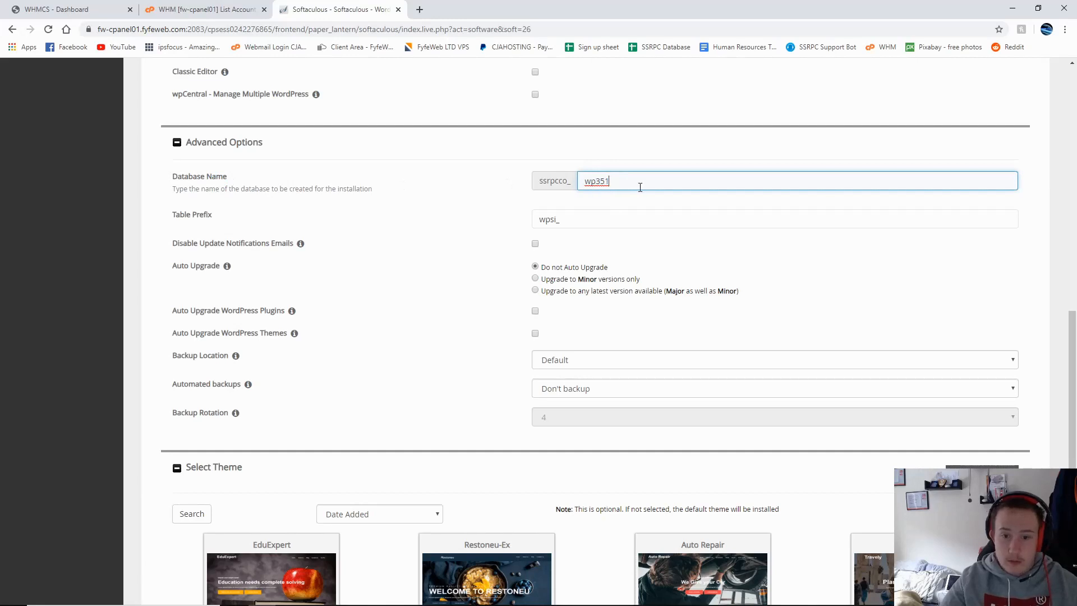
drag(617, 182, 558, 180)
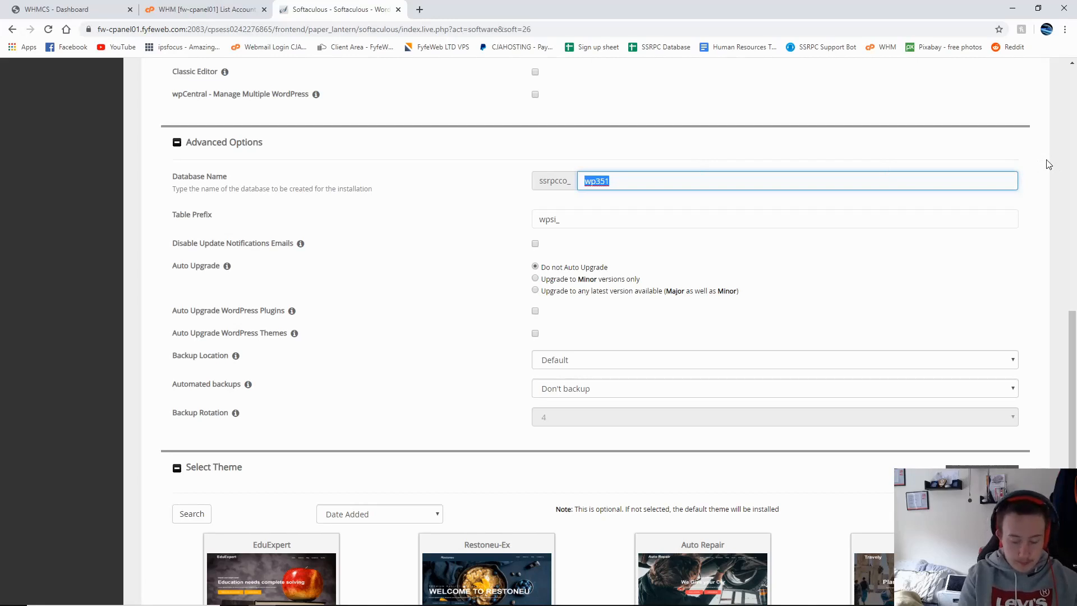
text(priom)
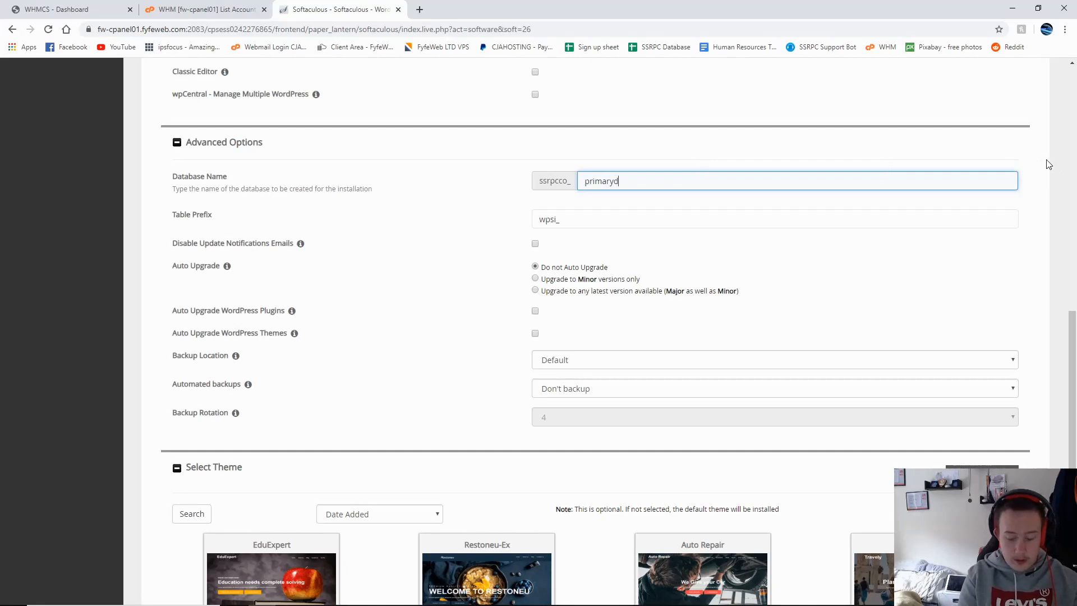
Step: Shorten the database name to 'primary' to clear the length error
click(584, 216)
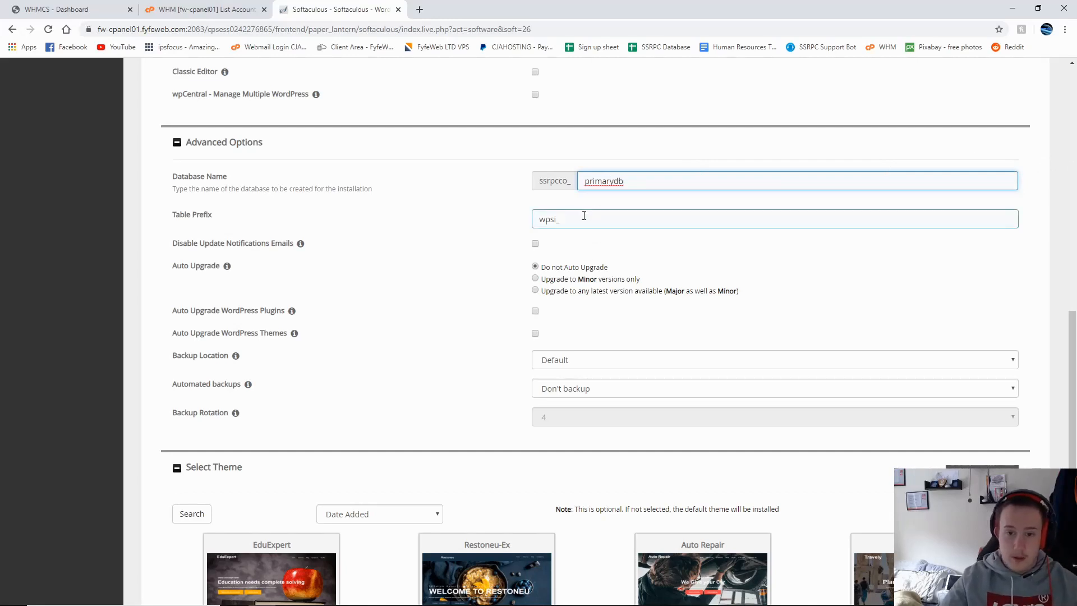
right_click(74, 264)
click(341, 244)
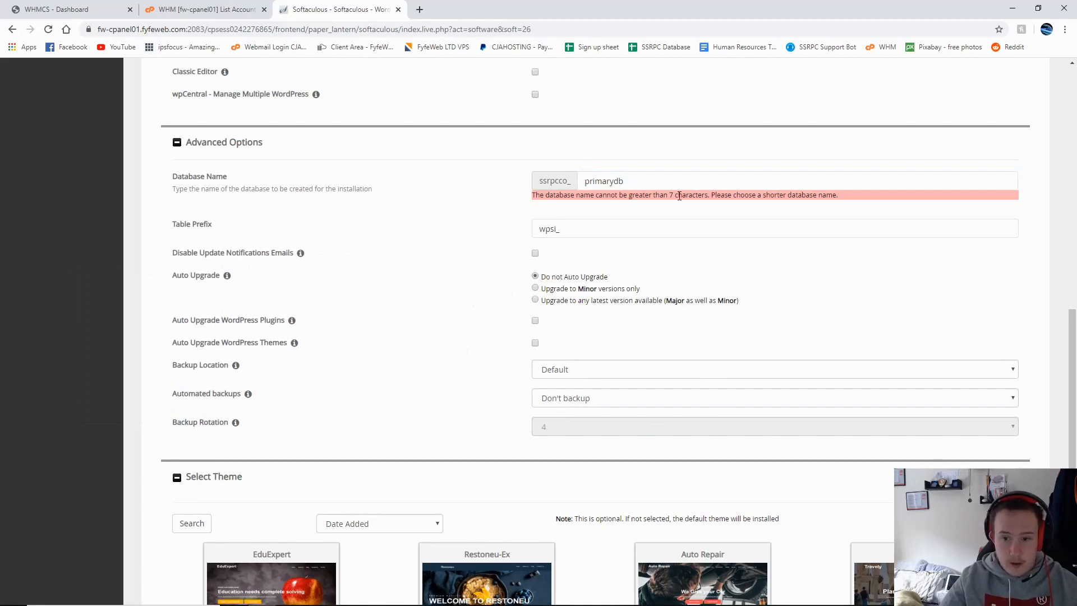
drag(560, 195, 792, 194)
drag(655, 182, 602, 187)
key(BackSpace)
click(621, 197)
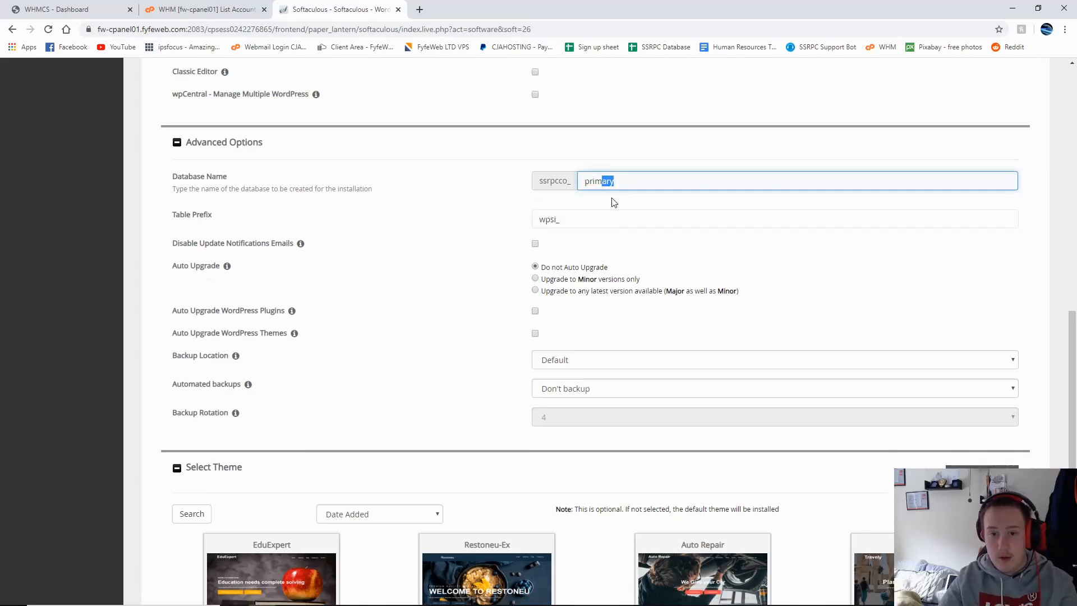
click(615, 202)
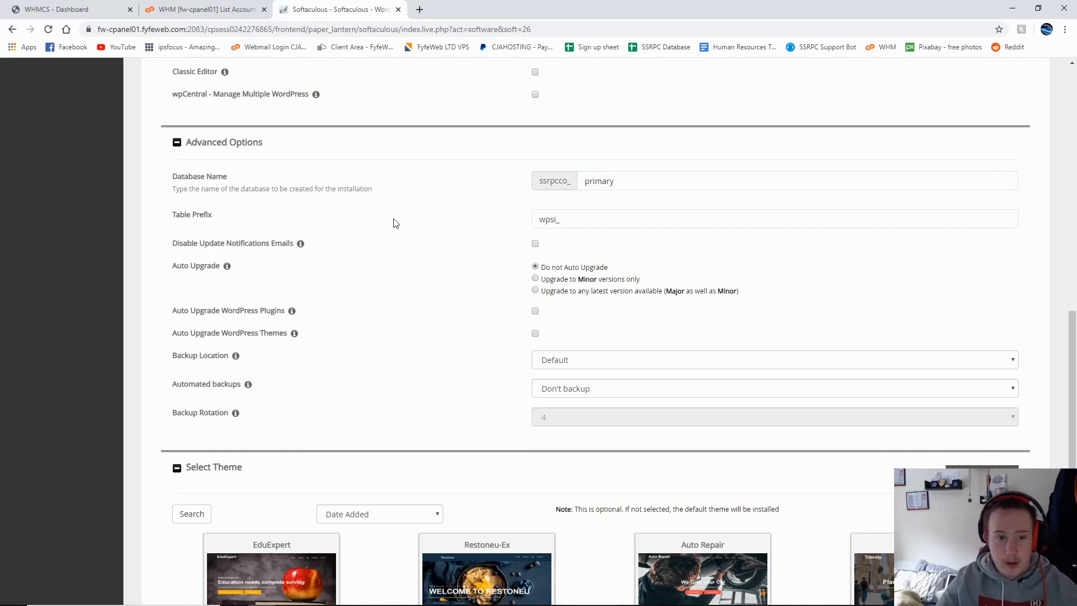
Step: Review the database name 'primary' and the Do not Auto Upgrade option
click(982, 179)
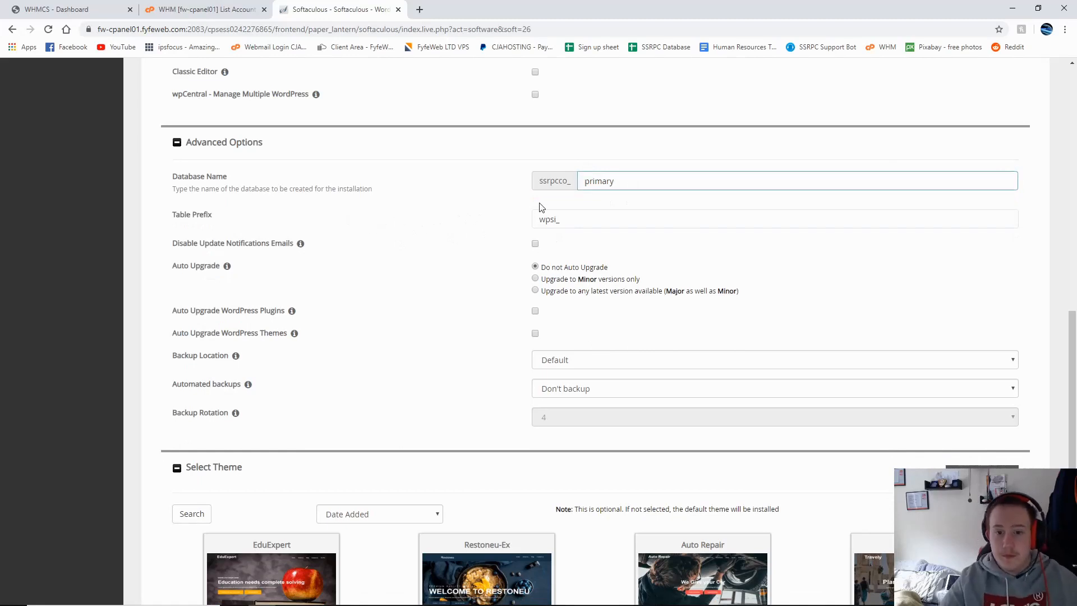
drag(164, 179, 287, 188)
click(378, 190)
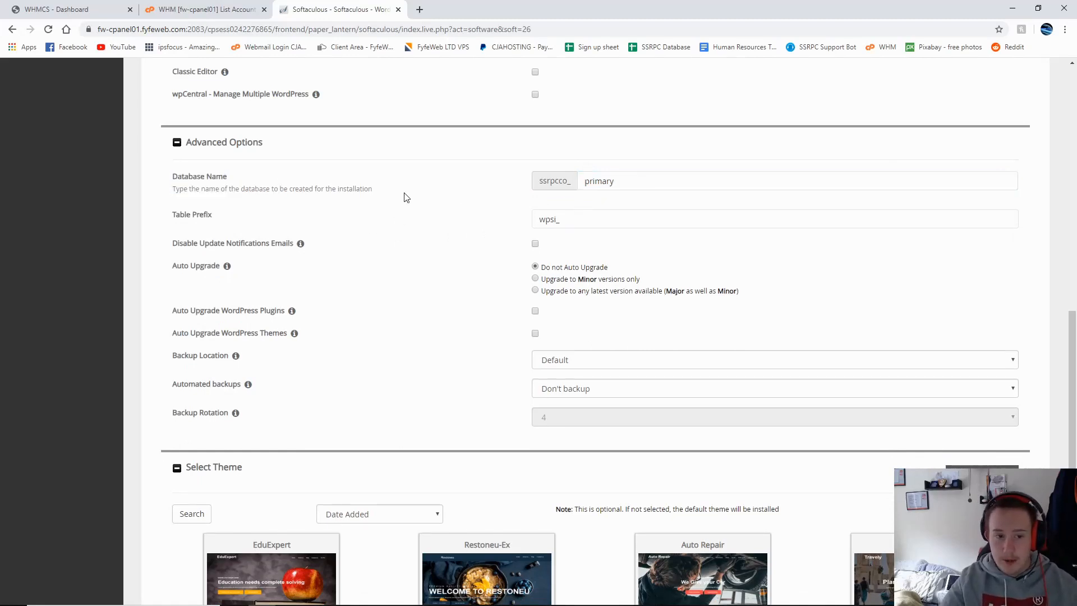
drag(407, 198, 300, 191)
drag(533, 194, 481, 188)
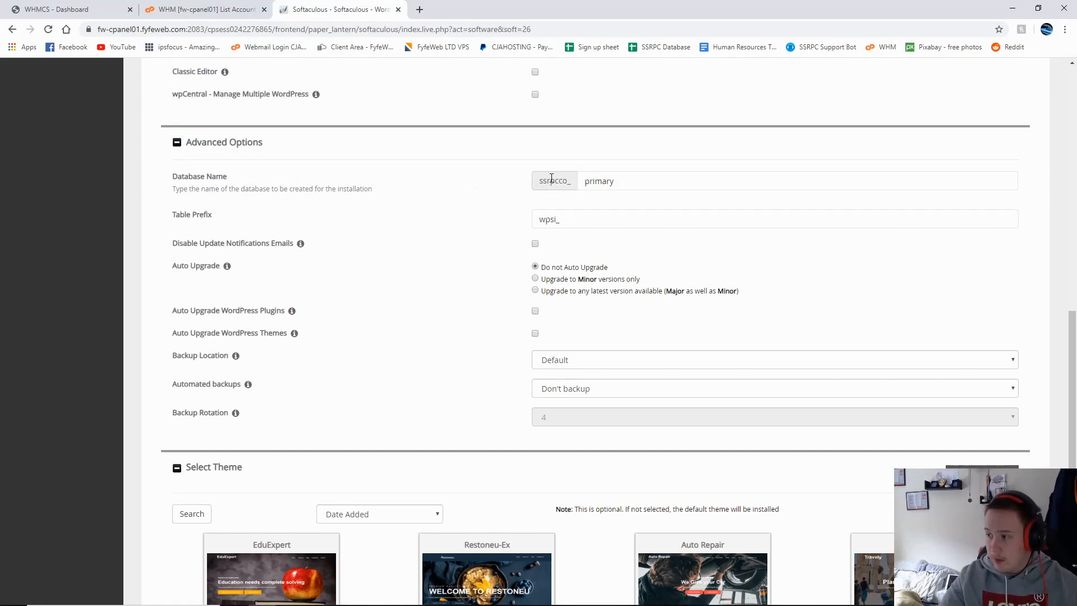
click(629, 182)
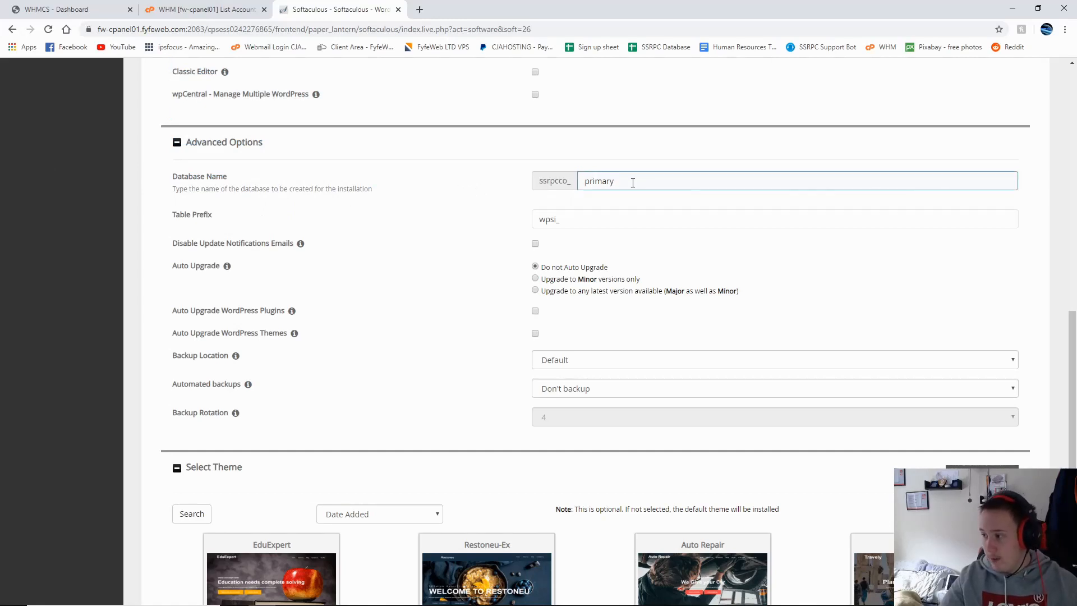
mouse_move(623, 181)
mouse_down()
mouse_move(594, 183)
mouse_move(622, 196)
mouse_up()
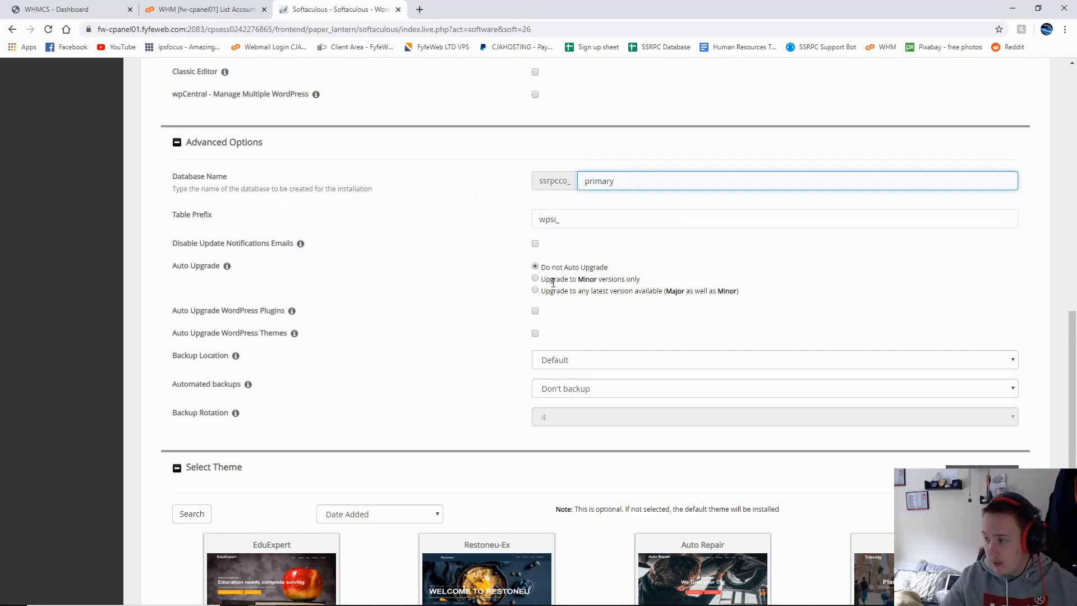
drag(545, 268, 725, 291)
click(670, 305)
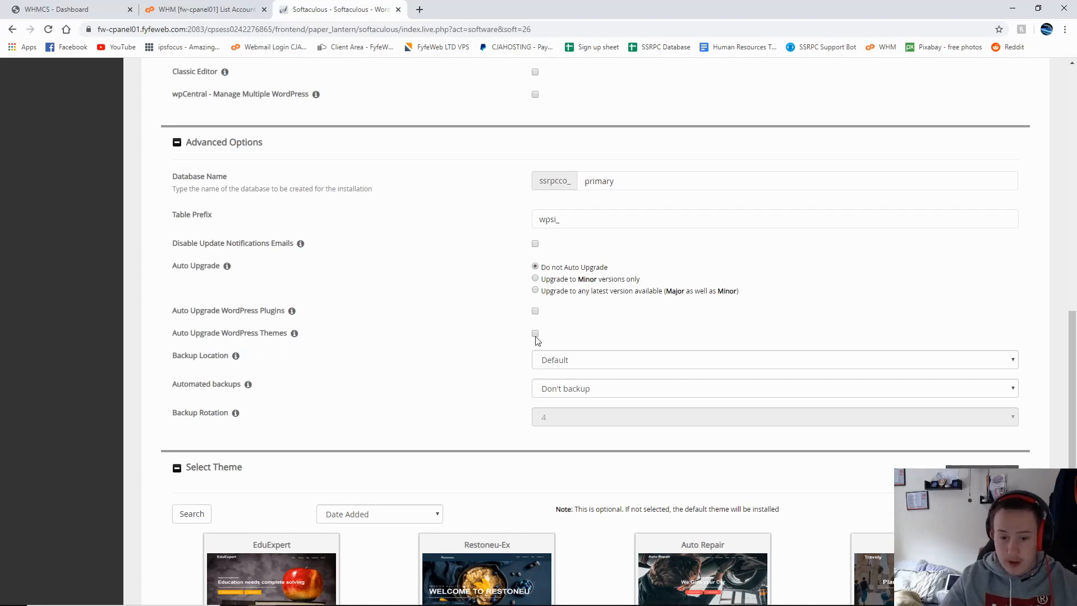
click(617, 362)
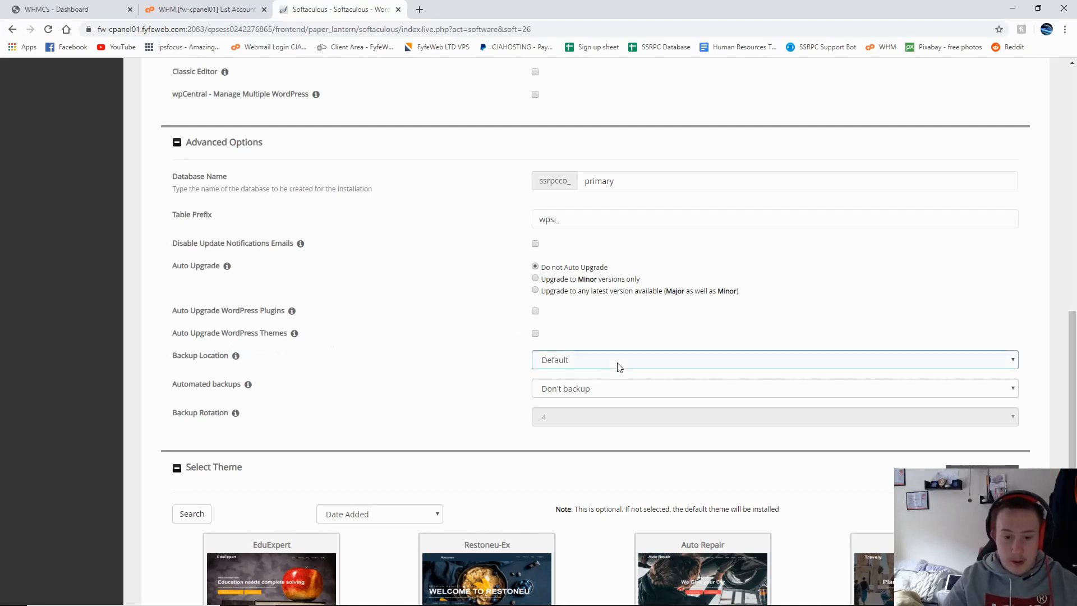
click(600, 386)
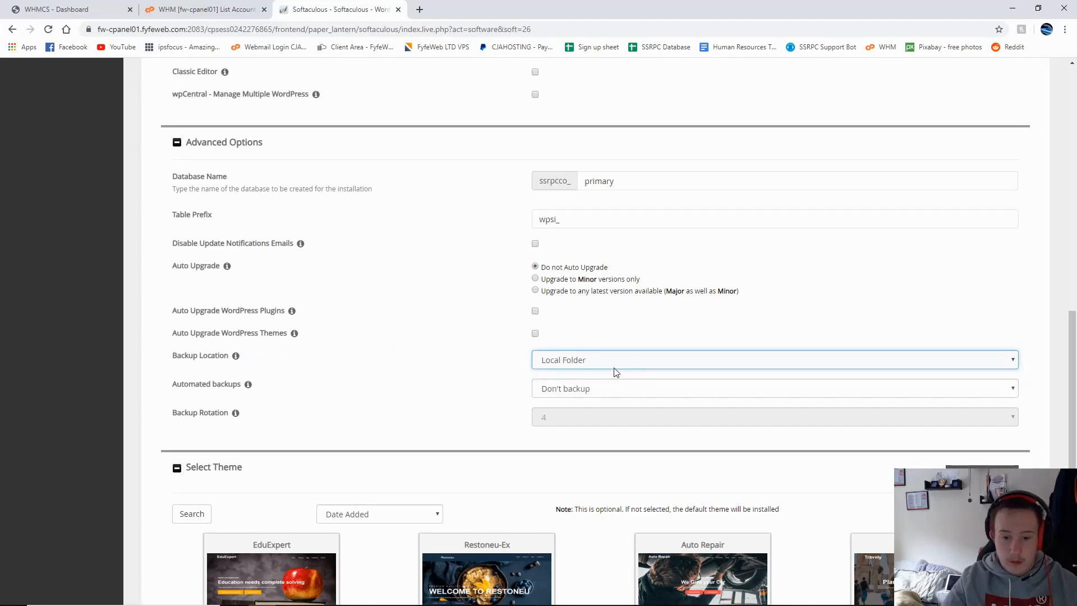
click(583, 382)
click(581, 366)
click(574, 374)
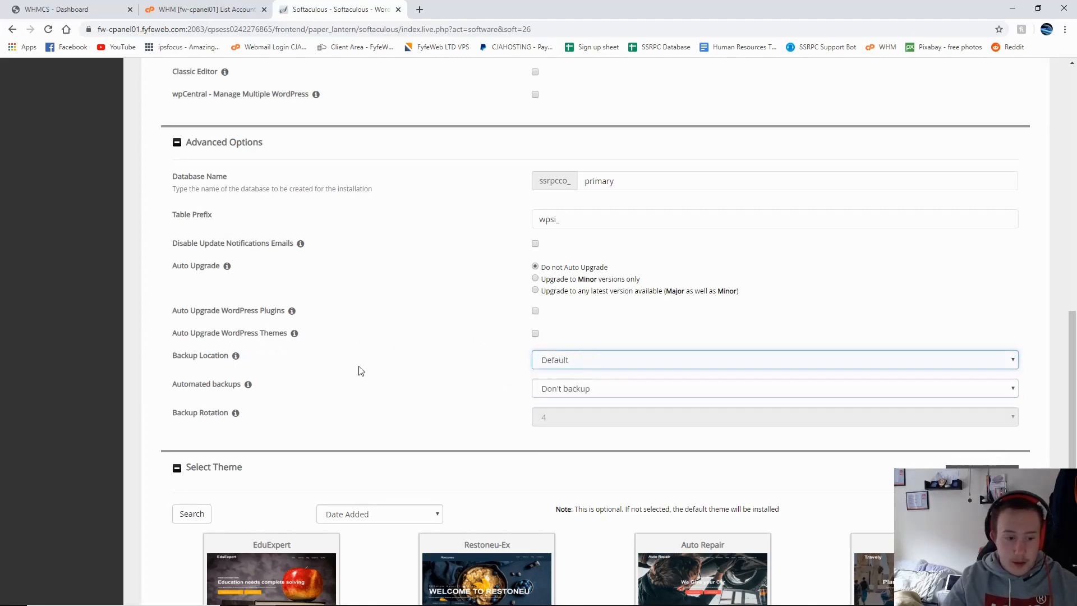
scroll(345, 442, down, 5)
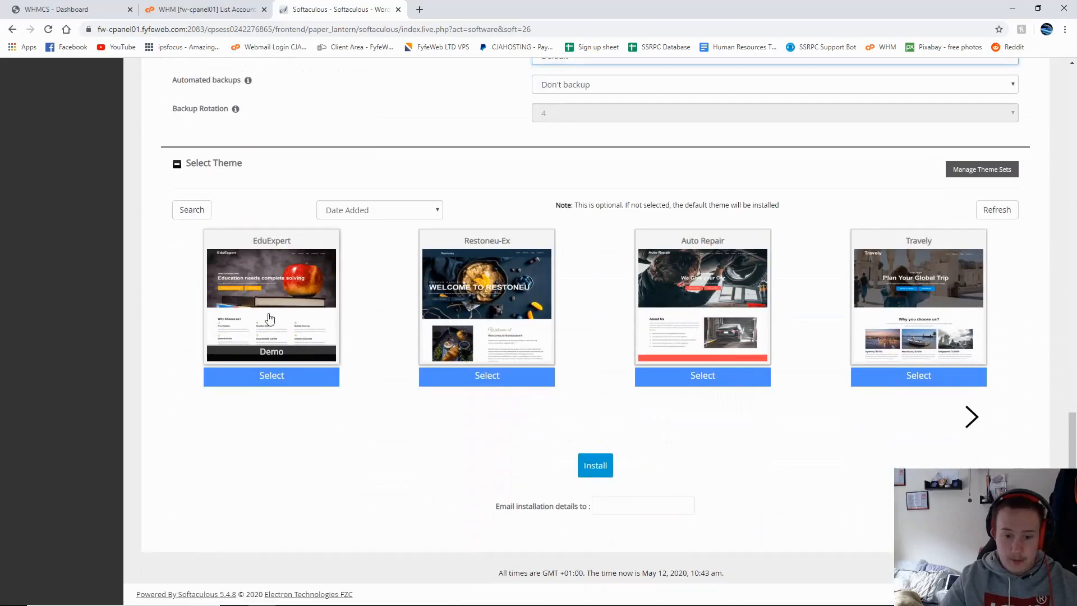
scroll(392, 334, up, 2)
scroll(147, 319, down, 2)
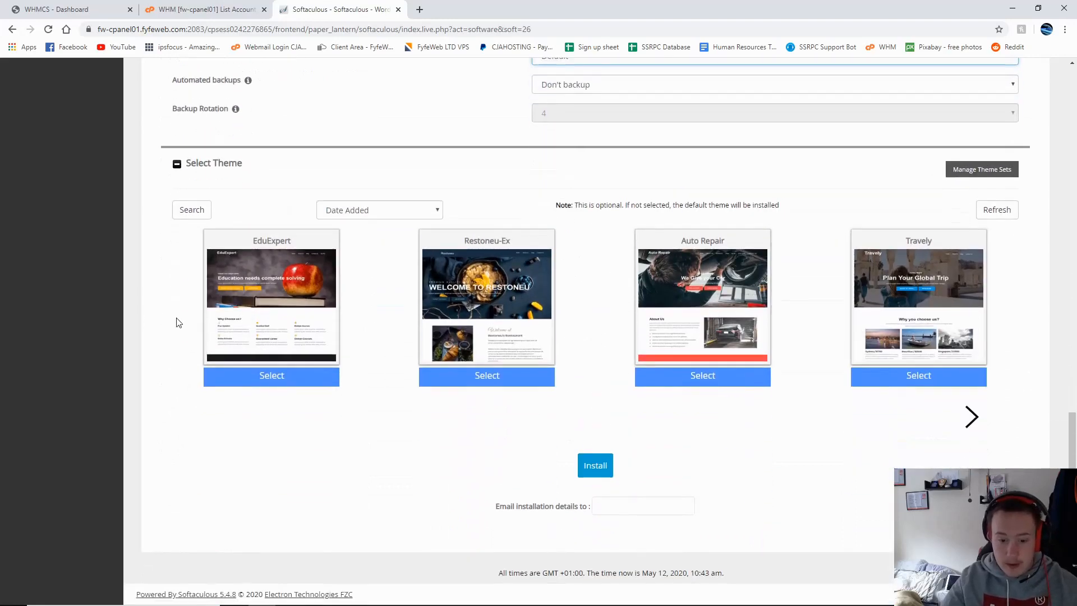
click(972, 416)
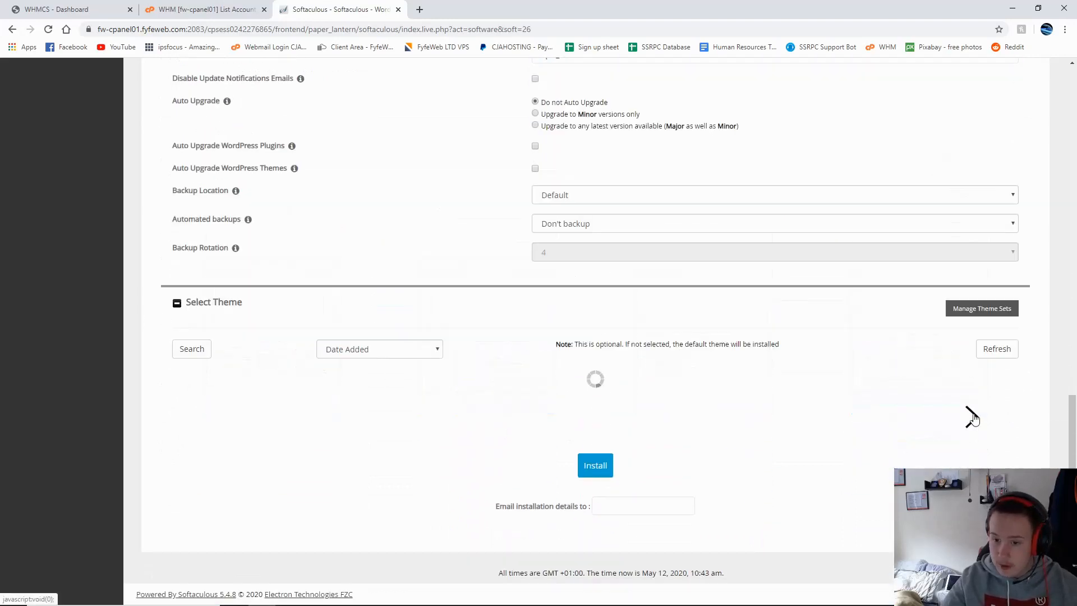
click(972, 416)
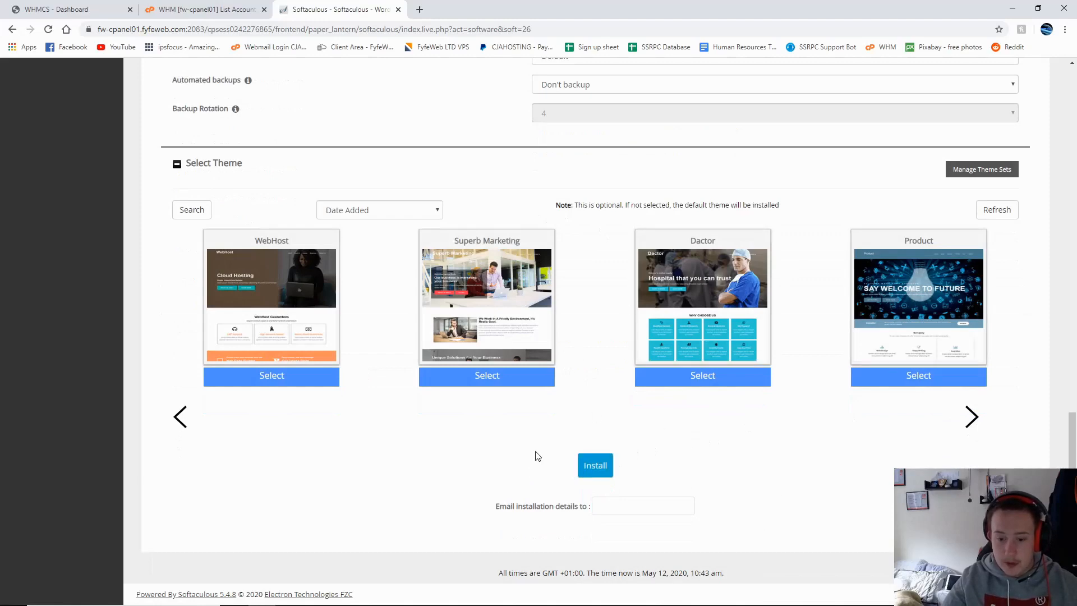
scroll(536, 455, up, 20)
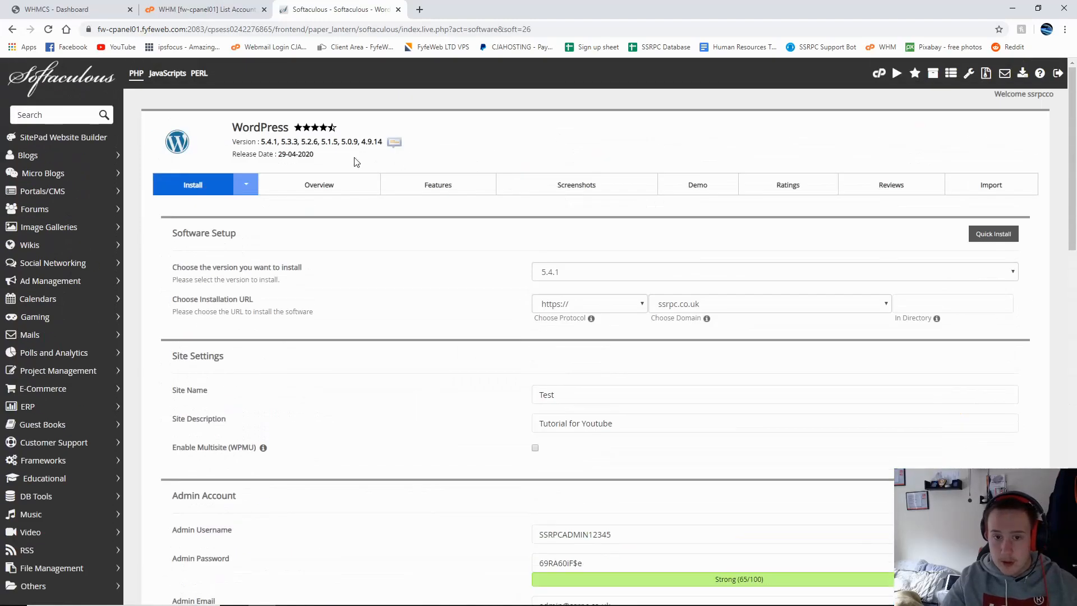
Step: Close Softaculous and log in to the ssrpc.co.uk WordPress admin
click(398, 11)
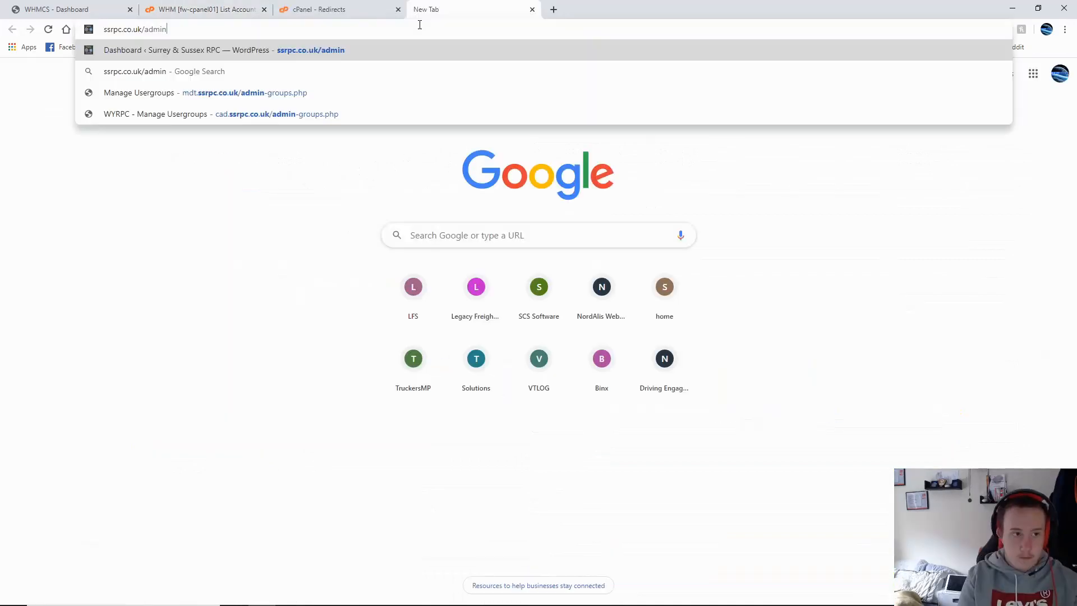
key(Return)
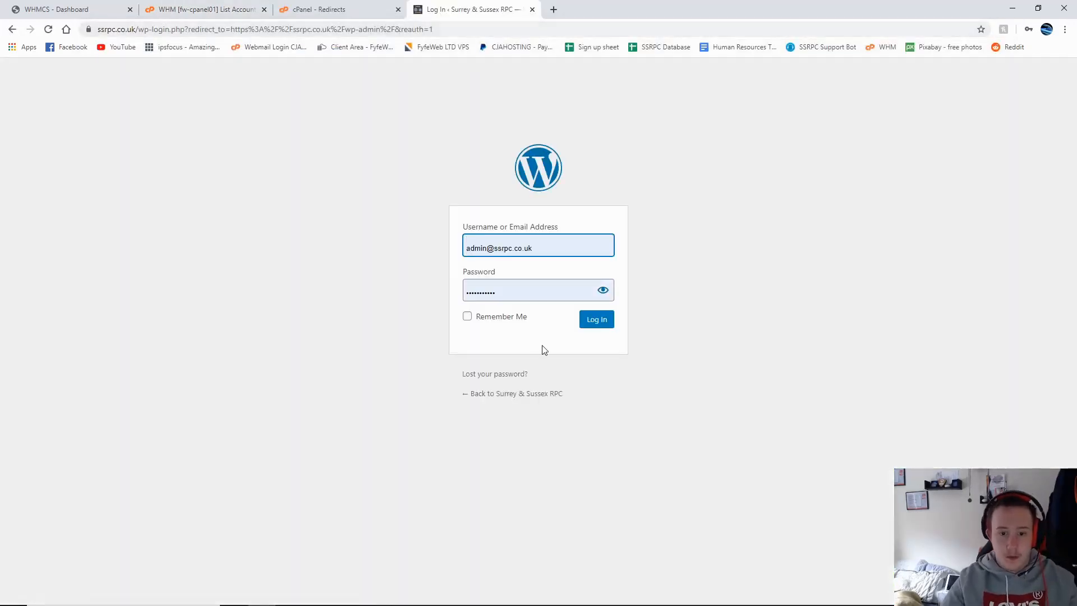
click(597, 320)
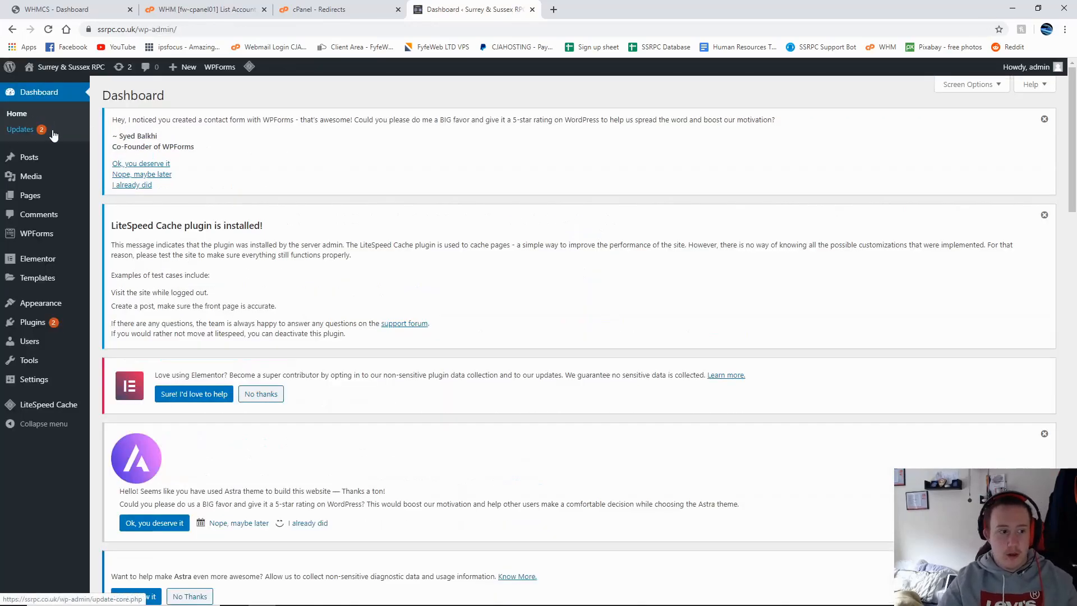
Step: Open the Elementor settings page from the admin sidebar
mouse_move(29, 262)
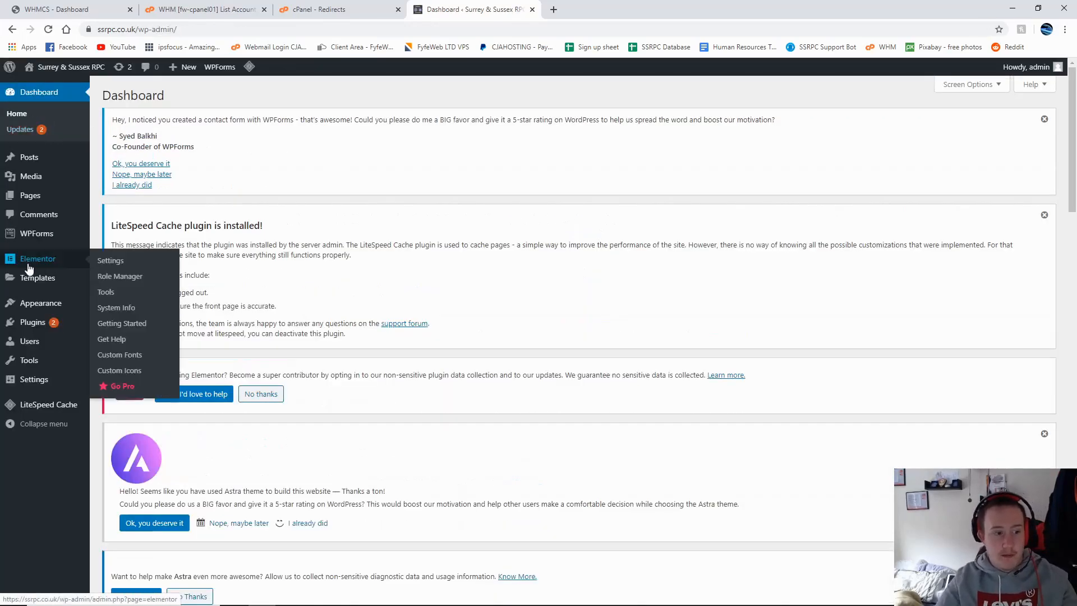
mouse_move(50, 410)
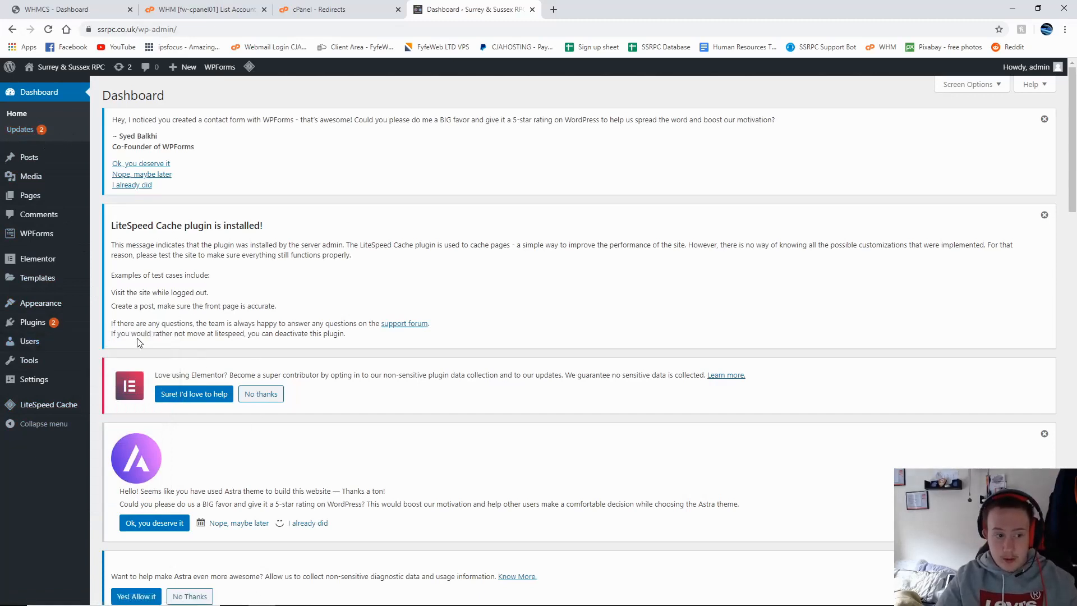
mouse_move(32, 265)
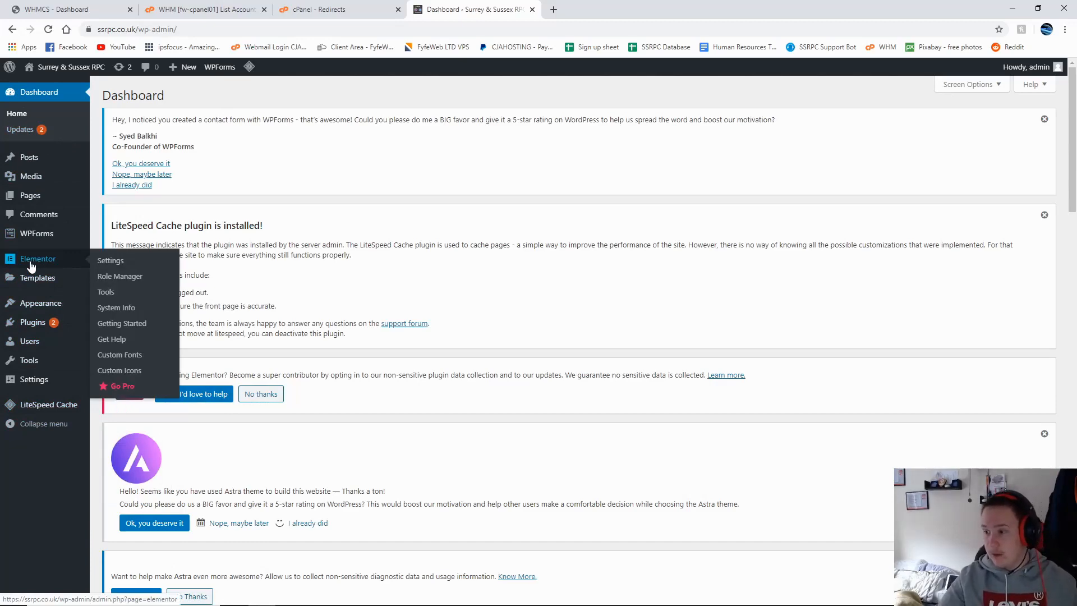
click(31, 265)
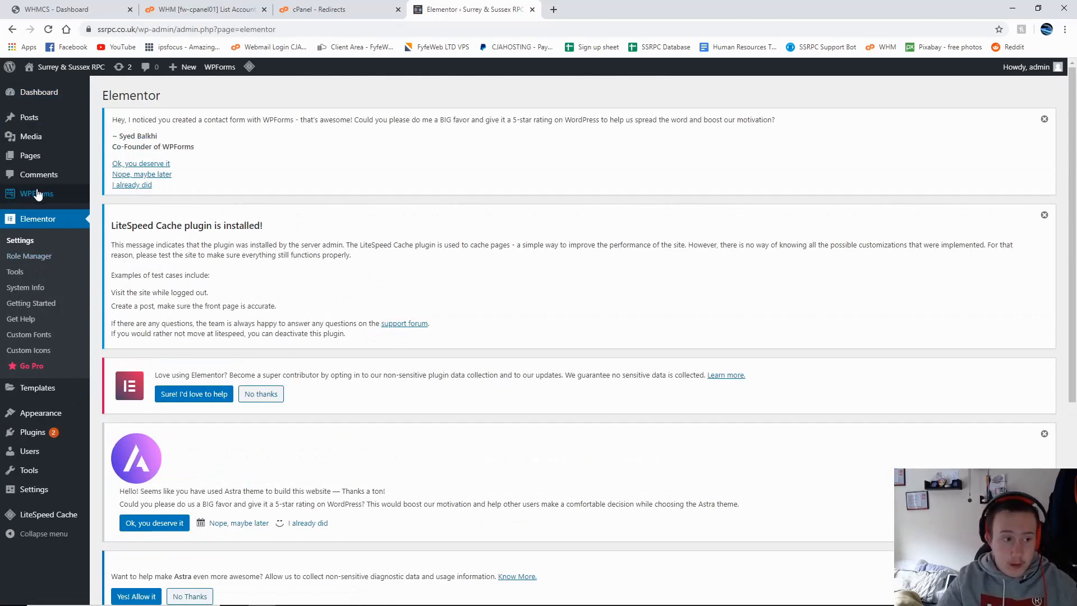
mouse_move(42, 198)
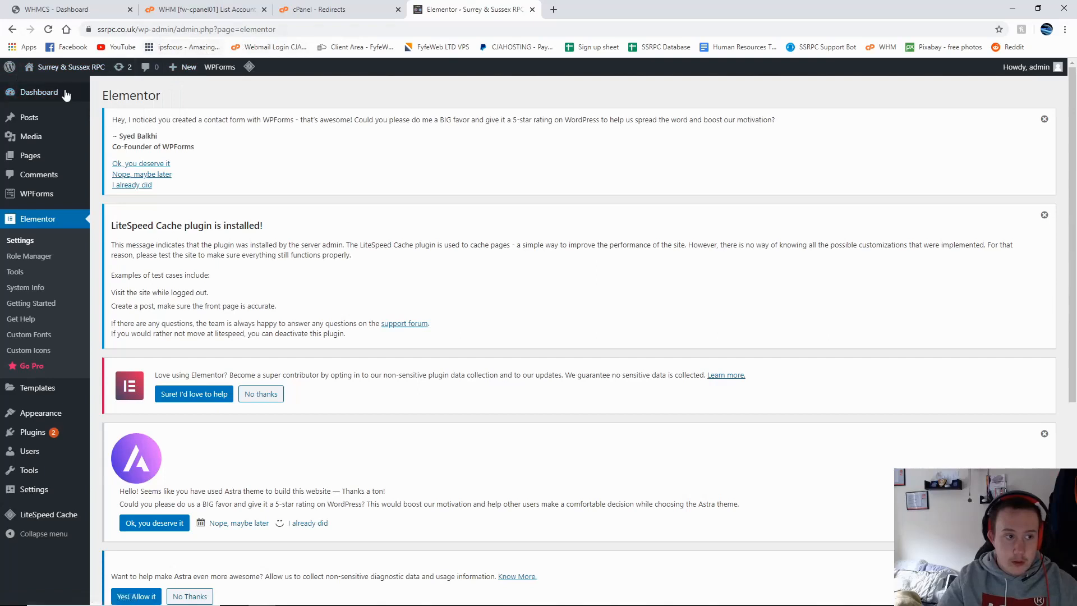
mouse_move(65, 82)
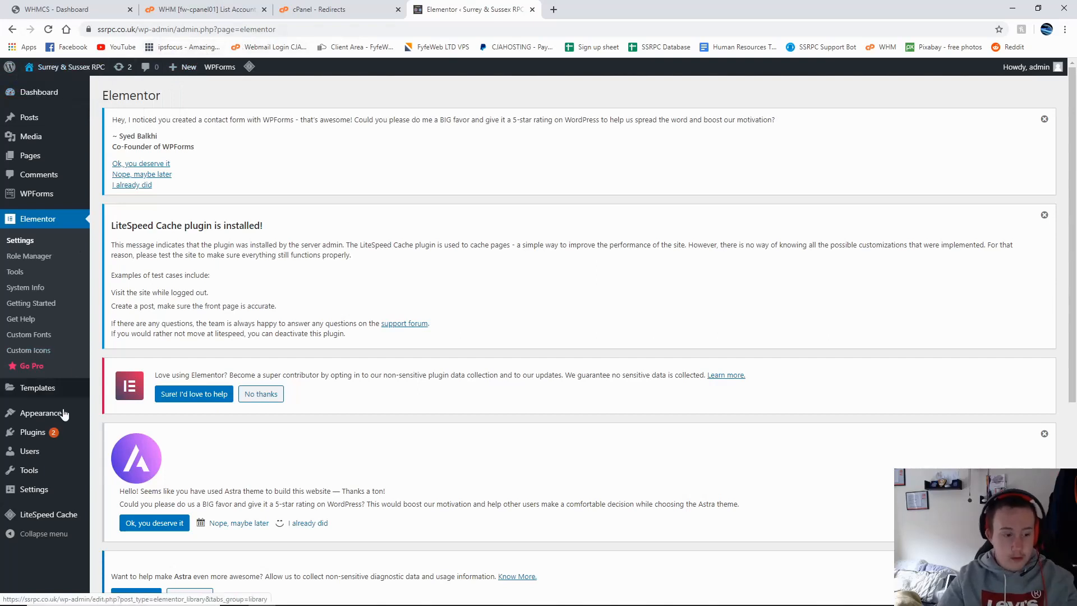
Step: Go to Appearance > Themes and browse the installed themes, with Astra active
click(42, 419)
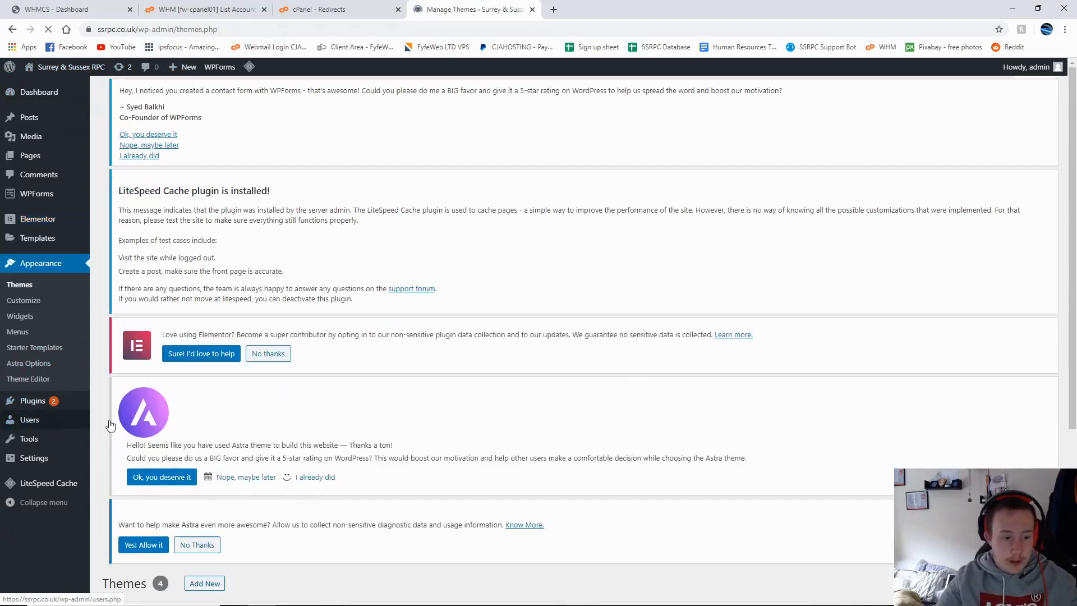
scroll(131, 308, down, 4)
scroll(99, 350, up, 3)
scroll(368, 389, down, 8)
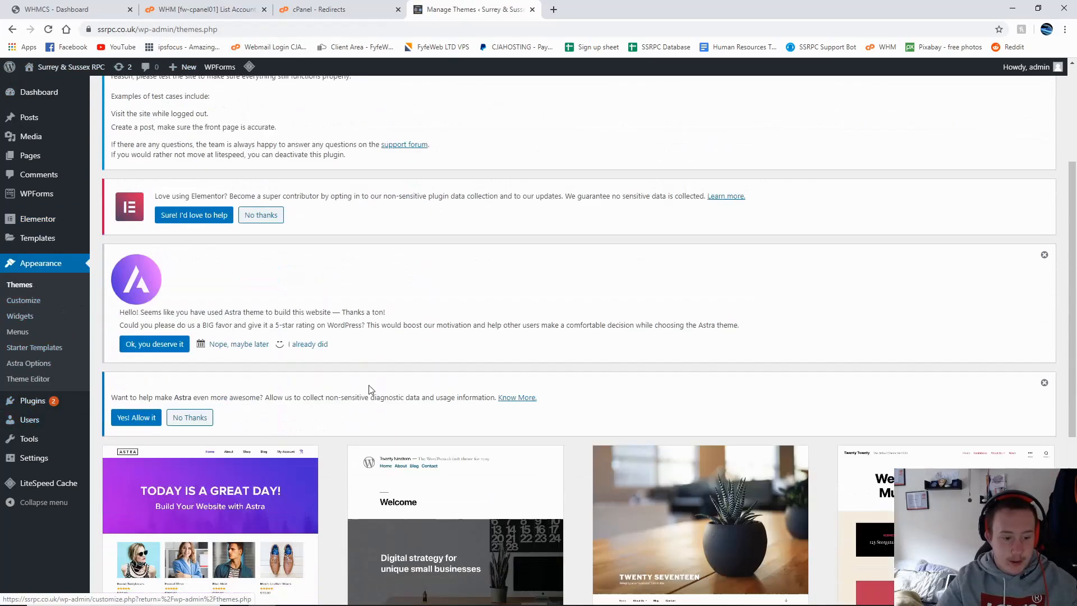
scroll(240, 367, up, 2)
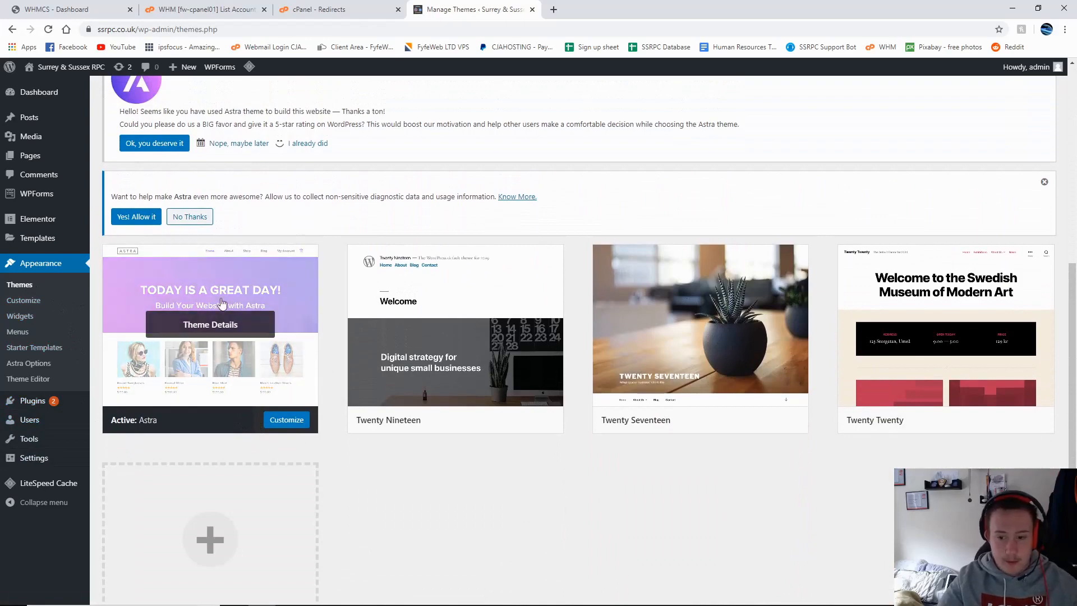
scroll(476, 454, down, 2)
scroll(440, 462, up, 9)
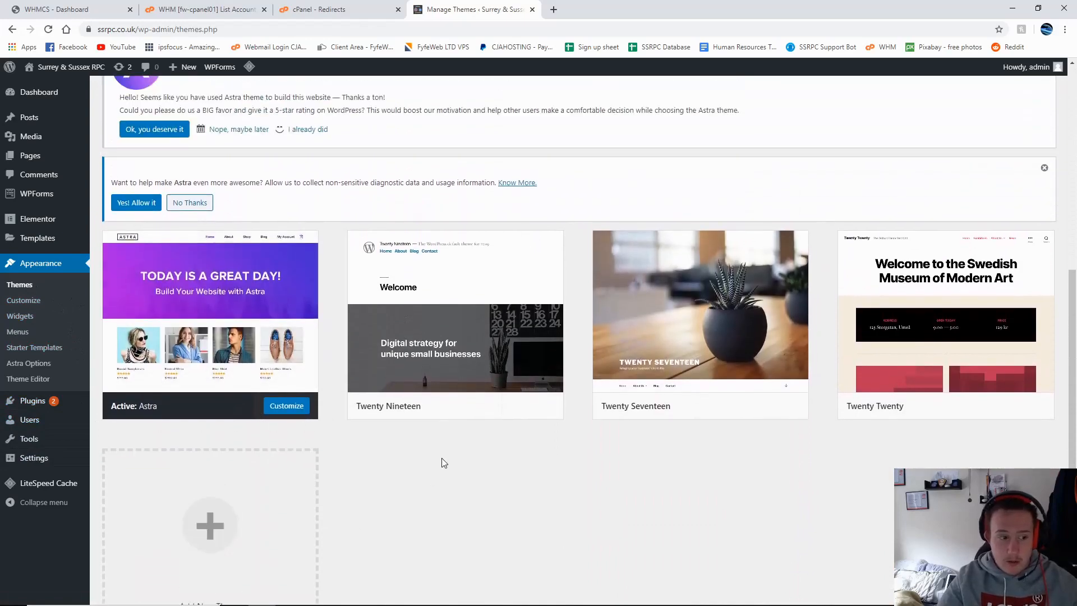
scroll(464, 473, down, 8)
scroll(547, 491, up, 8)
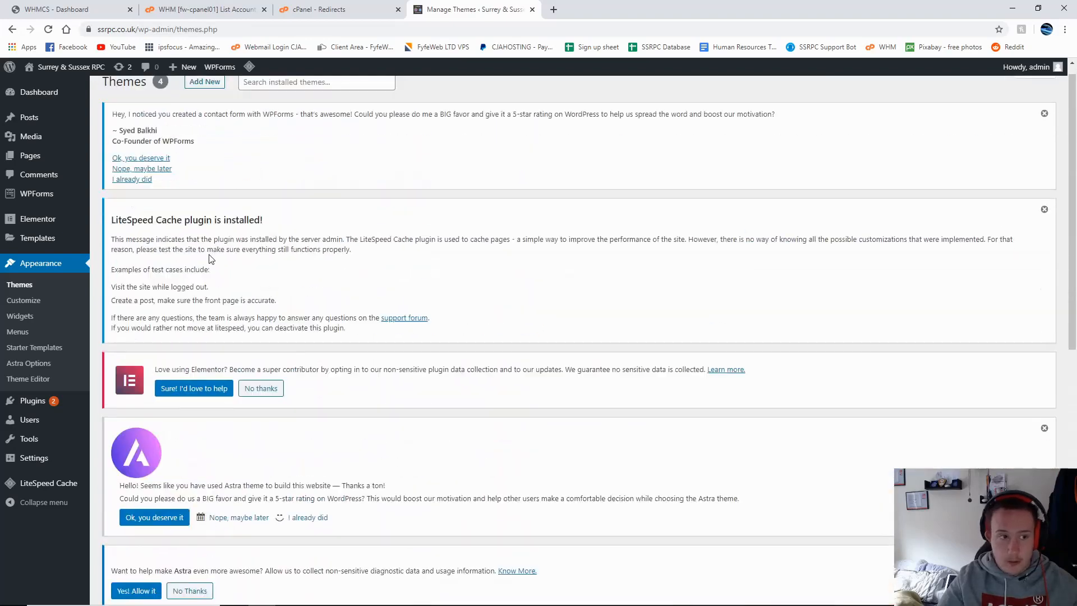
scroll(616, 496, down, 9)
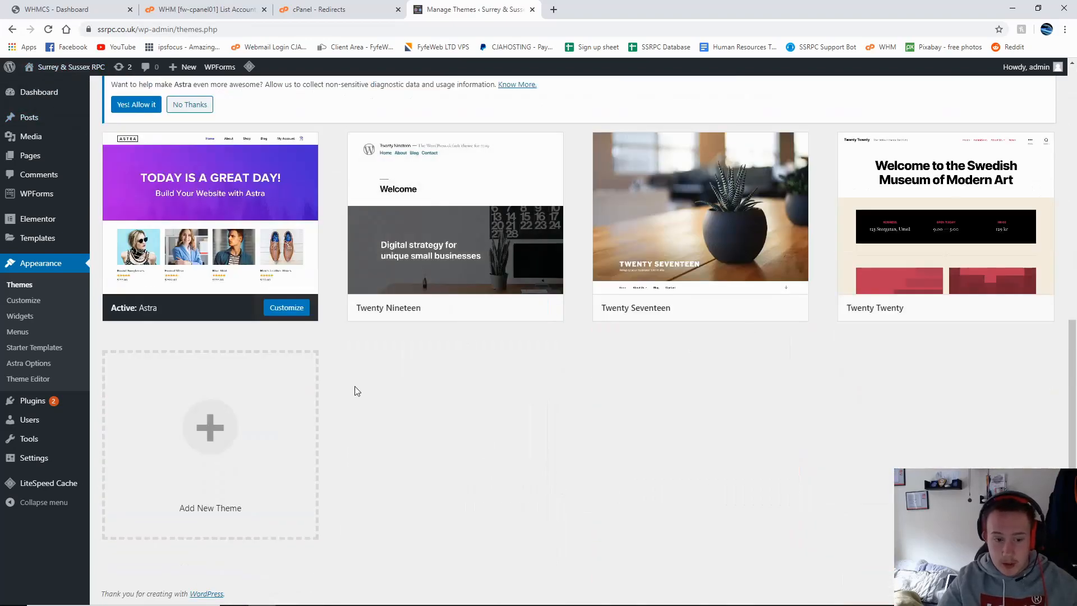
Step: Bring up Add New Theme to browse the featured themes
click(303, 393)
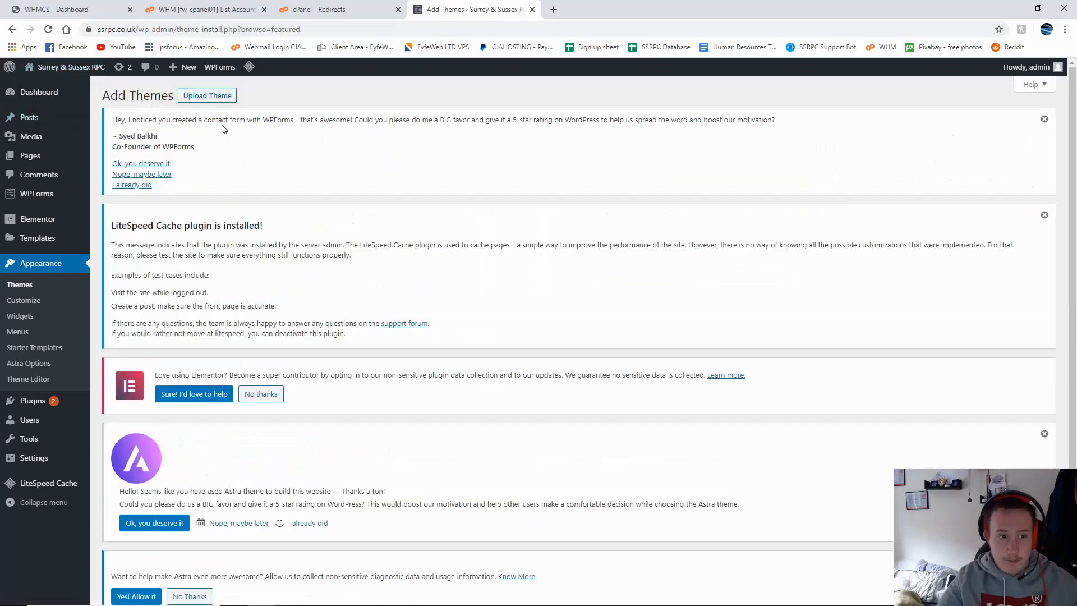
scroll(224, 157, down, 9)
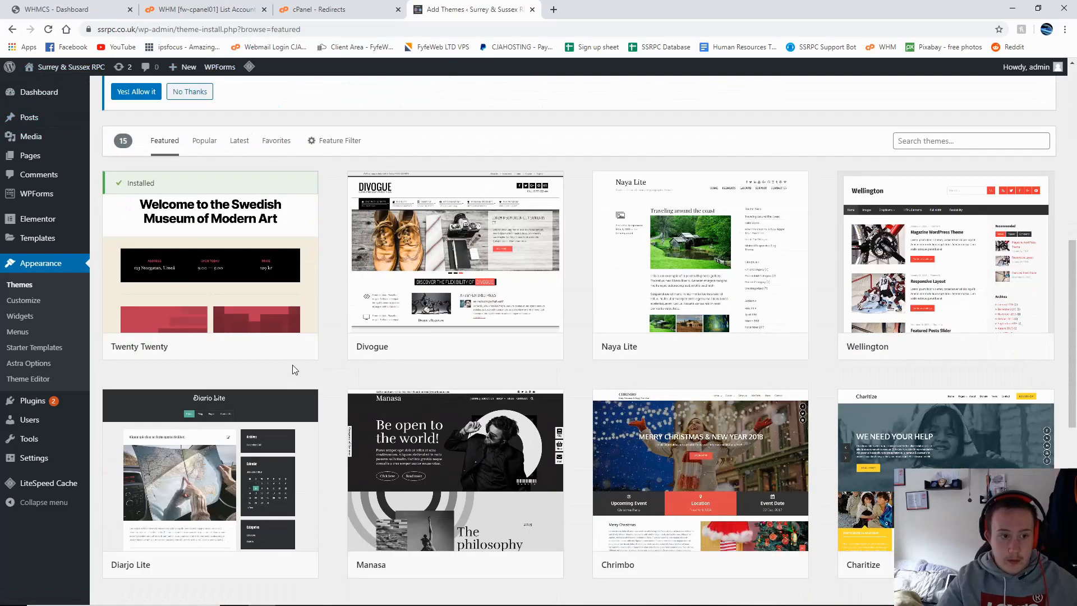
scroll(246, 191, up, 1)
Step: Filter the theme catalogue to the E-Commerce subject and scroll through the results
click(337, 196)
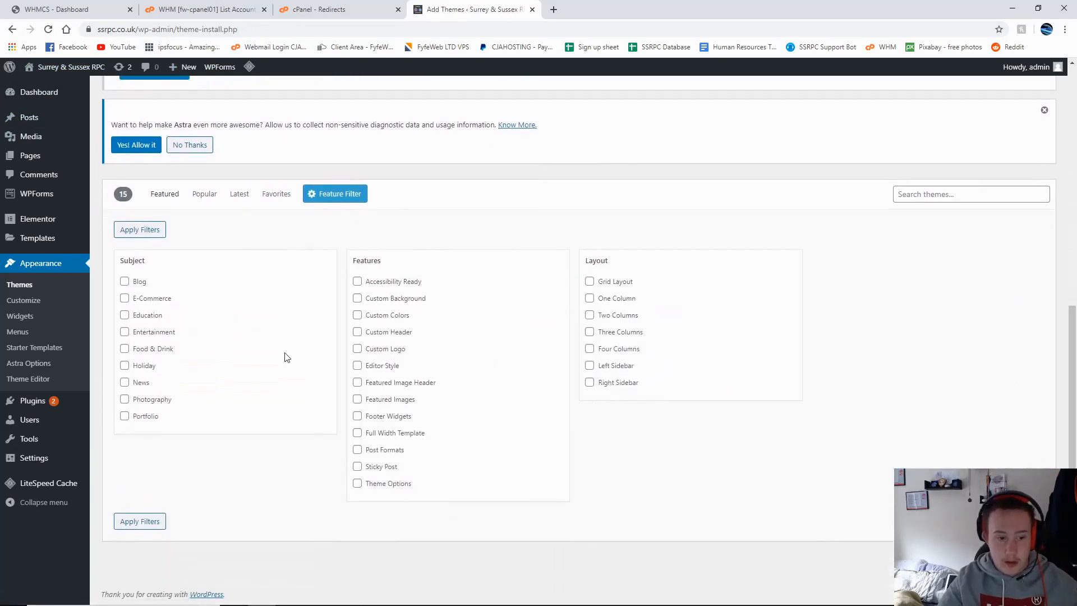
click(140, 521)
scroll(335, 502, down, 10)
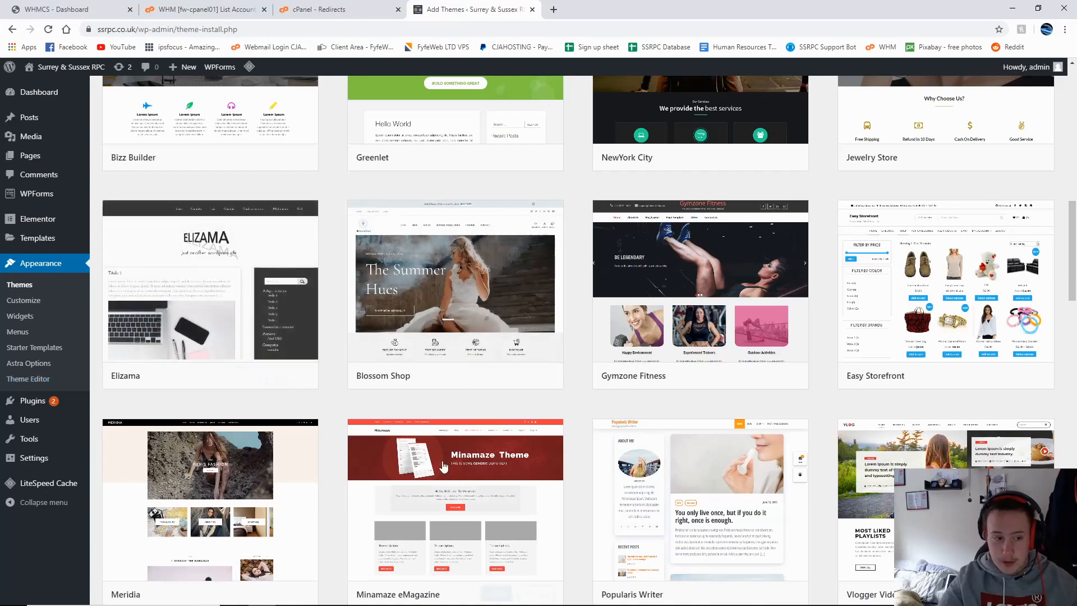
scroll(944, 406, down, 4)
scroll(944, 405, down, 9)
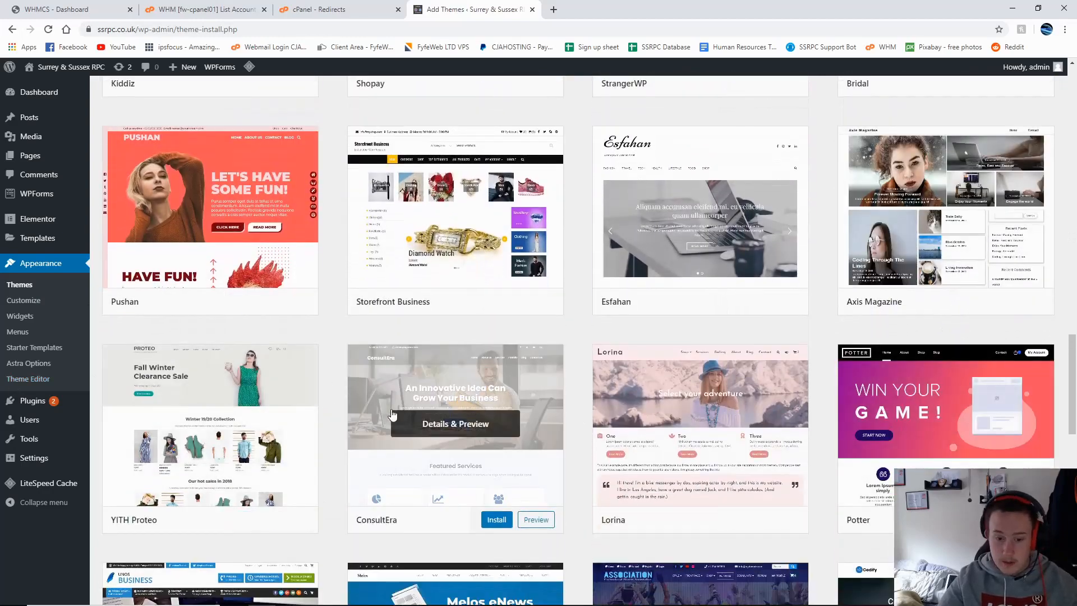
scroll(337, 387, down, 6)
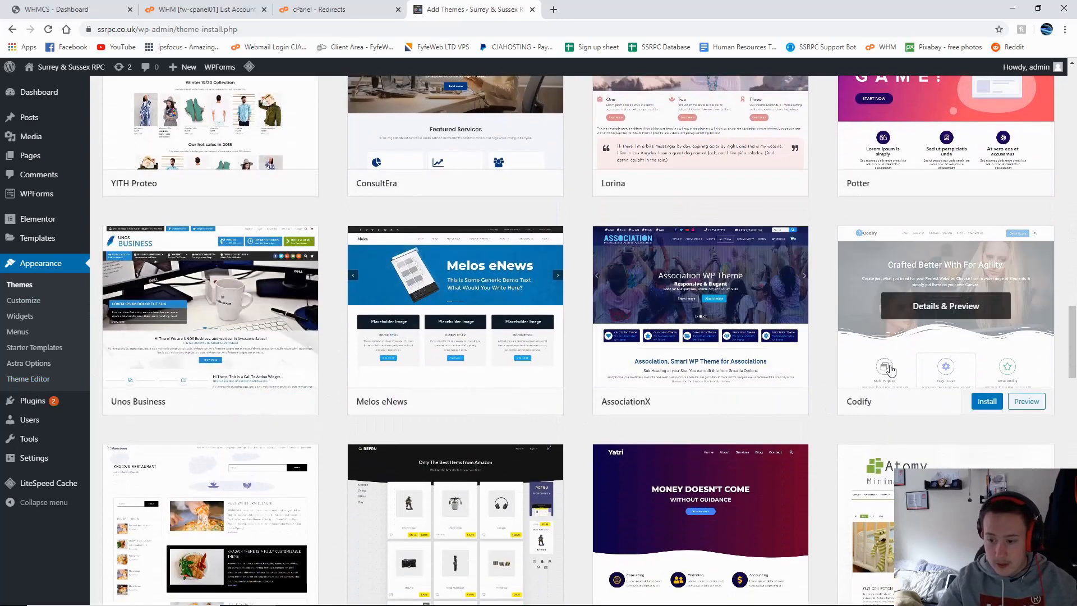
scroll(925, 438, down, 4)
scroll(314, 377, down, 7)
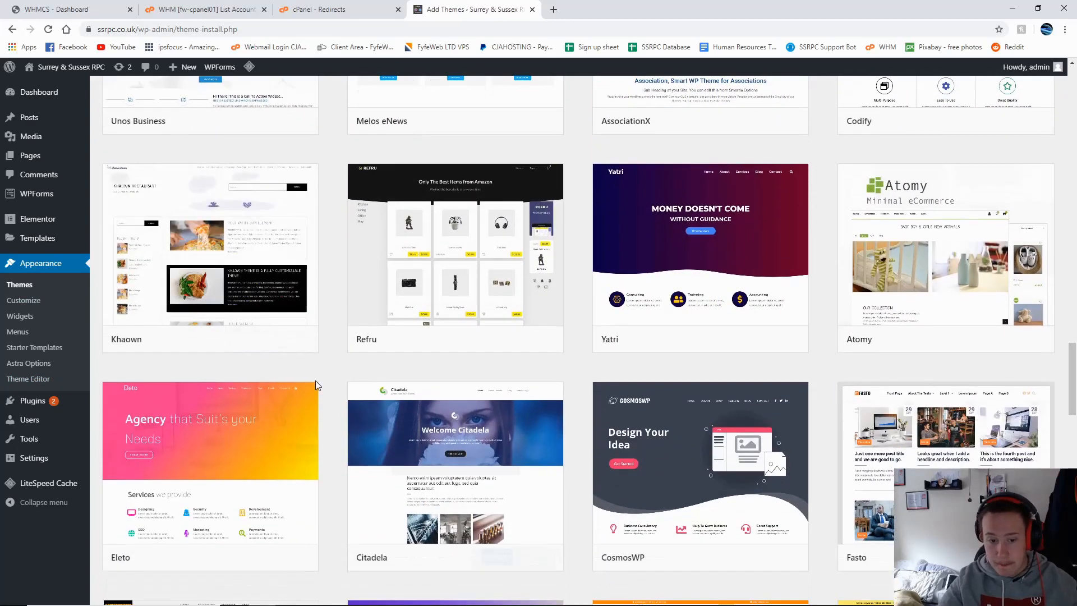
scroll(954, 438, down, 2)
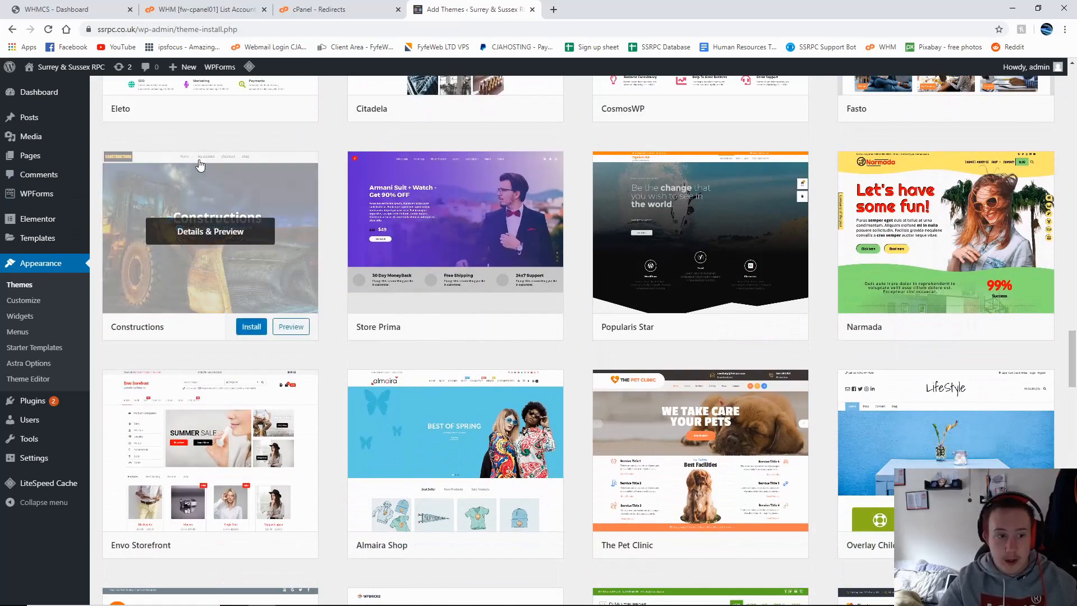
scroll(632, 289, down, 2)
scroll(632, 289, down, 3)
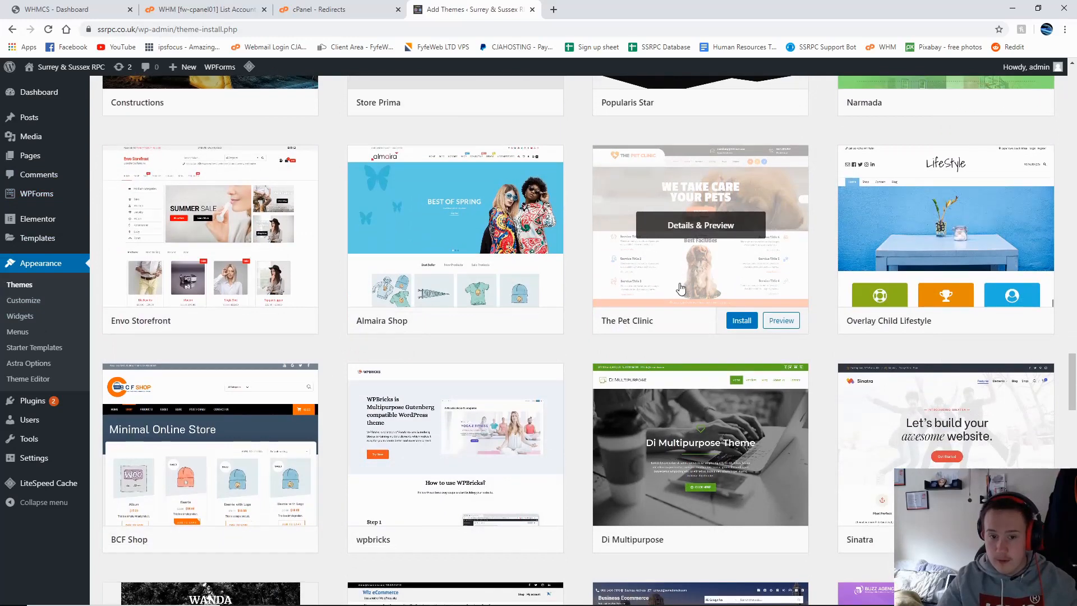
scroll(583, 325, down, 4)
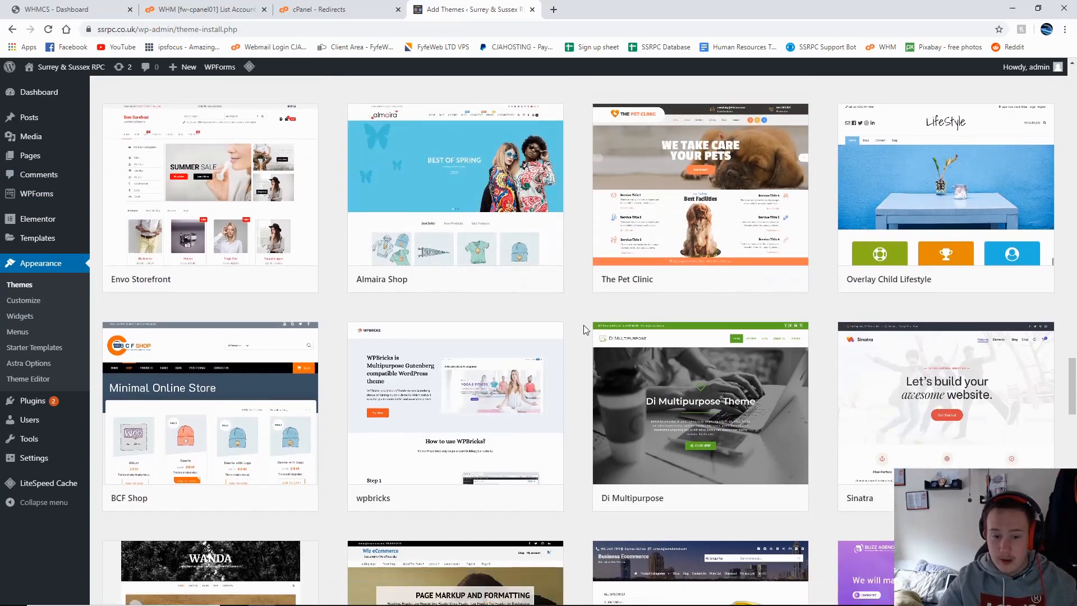
scroll(585, 324, down, 5)
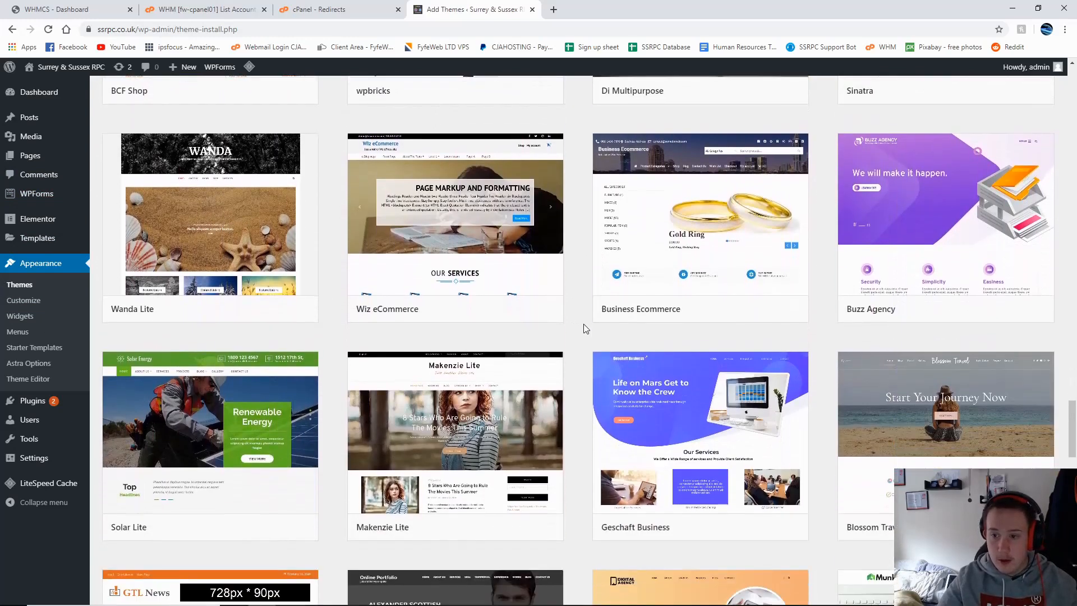
scroll(584, 325, down, 3)
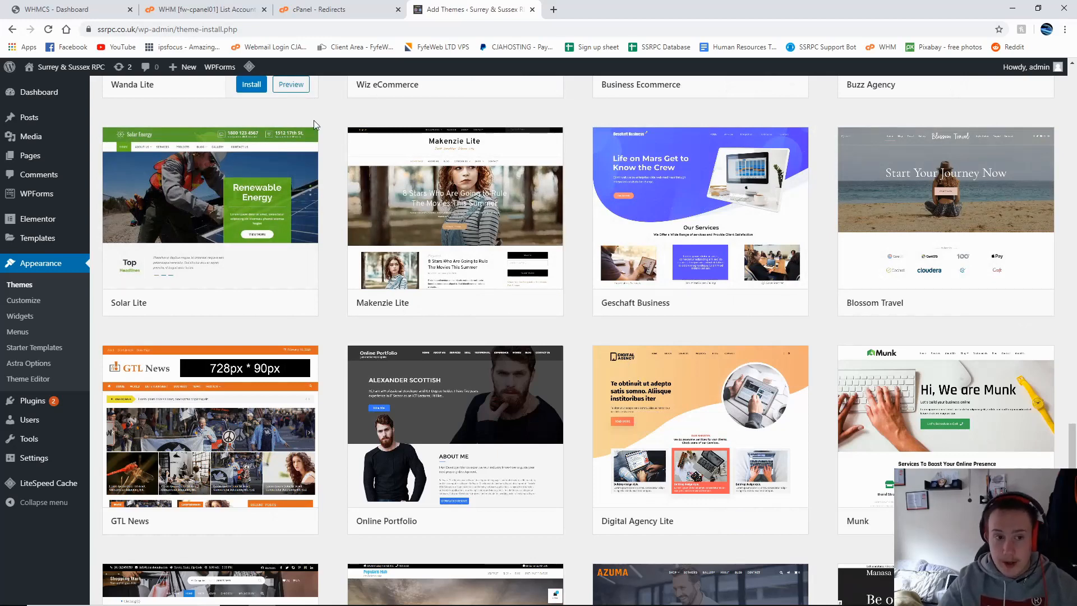
Step: Scroll further down the theme grid to themes such as Cinder, Lalita, Masterpiece and Crio
scroll(334, 193, down, 3)
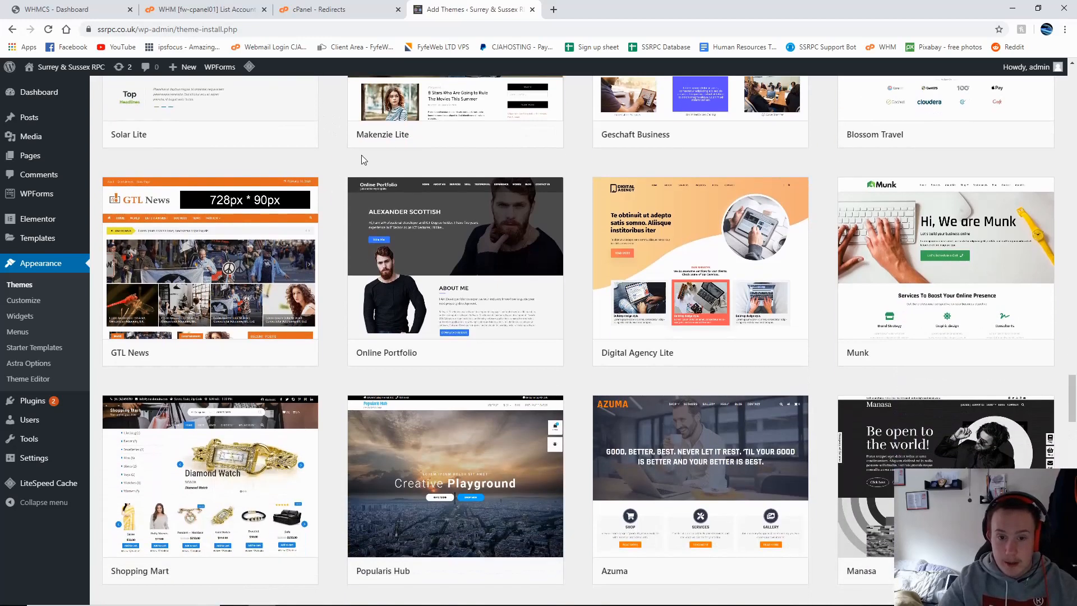
scroll(571, 166, down, 3)
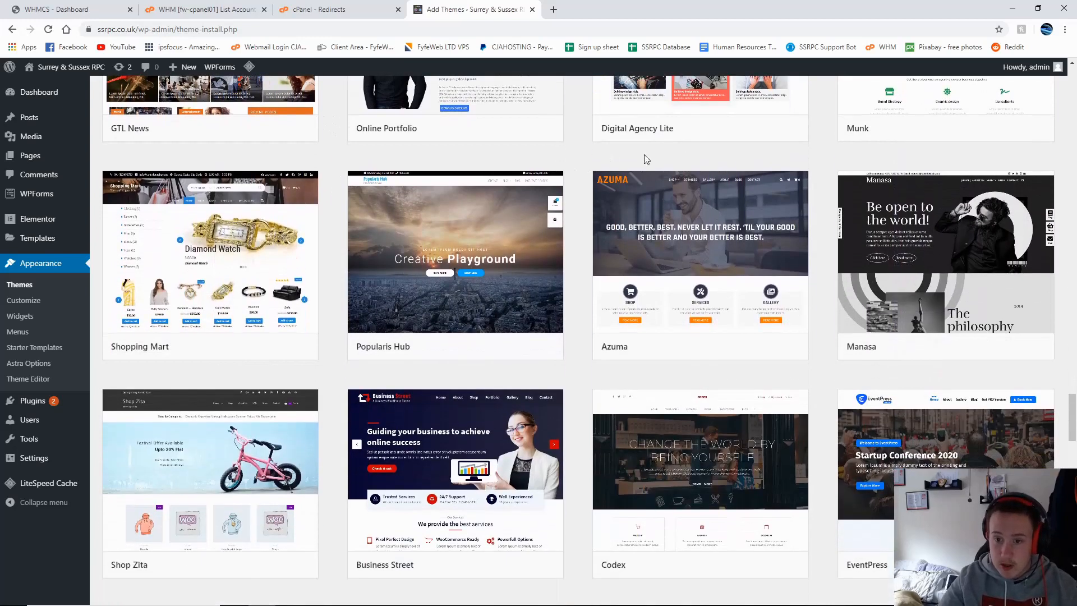
scroll(814, 185, down, 3)
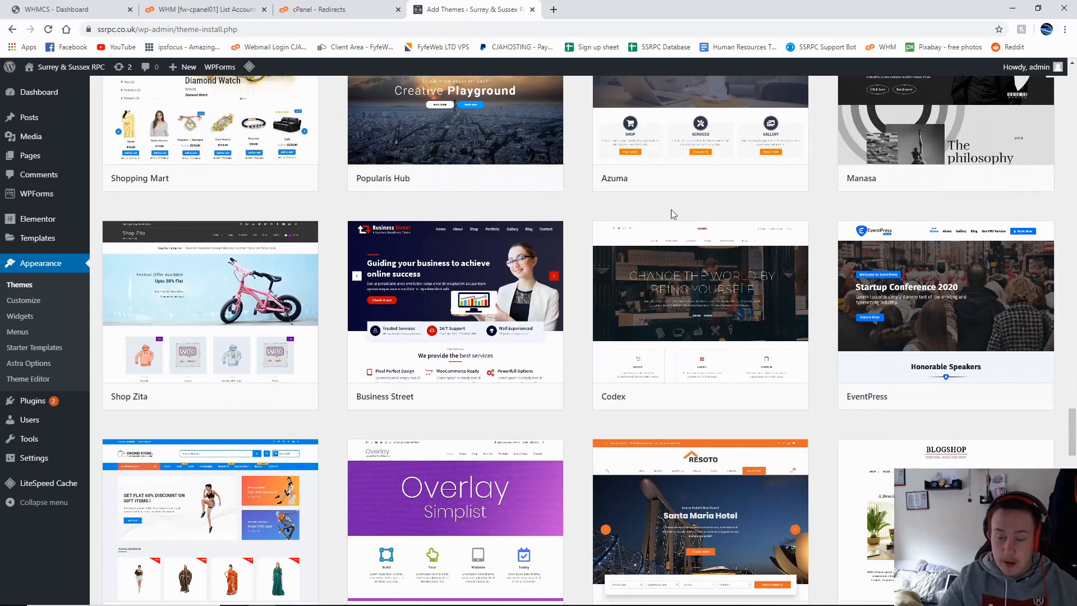
scroll(580, 216, down, 3)
scroll(580, 216, down, 6)
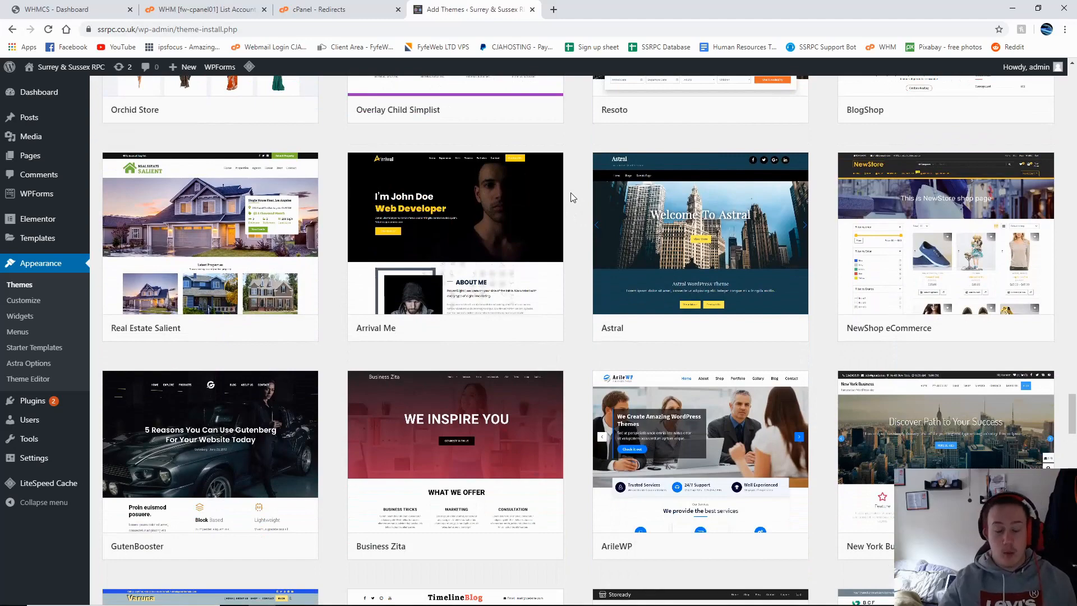
scroll(568, 196, down, 15)
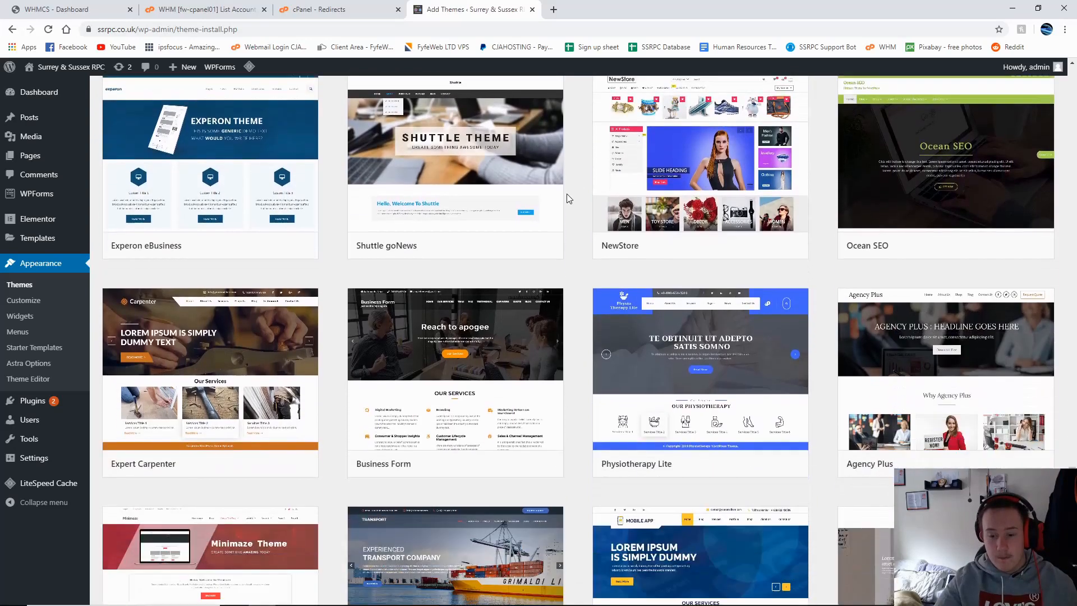
scroll(567, 193, down, 6)
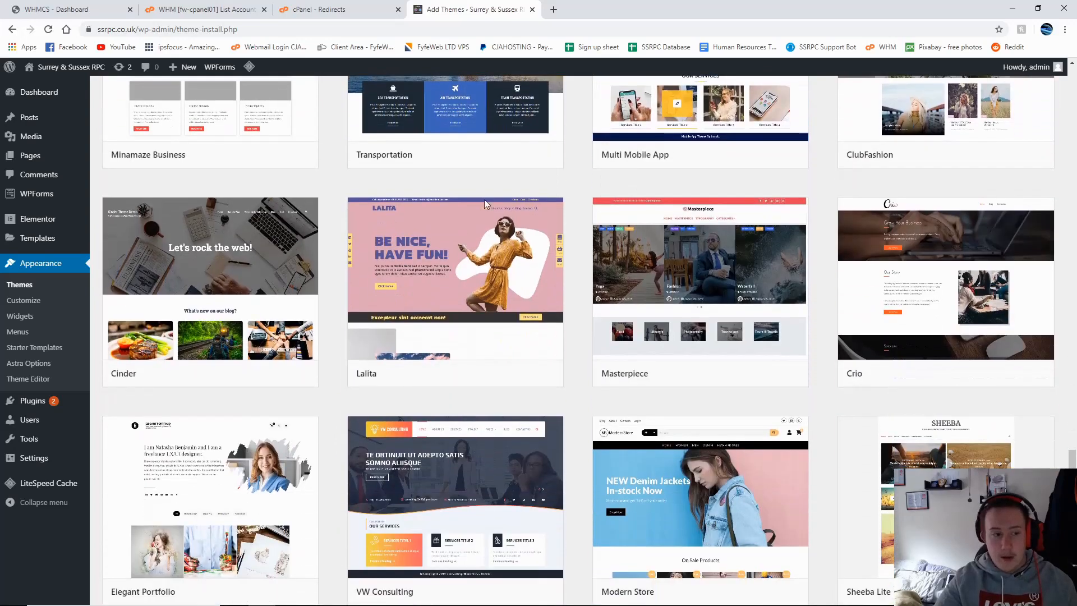
Step: Review the installed plugins, selecting all and opening Bulk Actions without applying anything
mouse_move(44, 428)
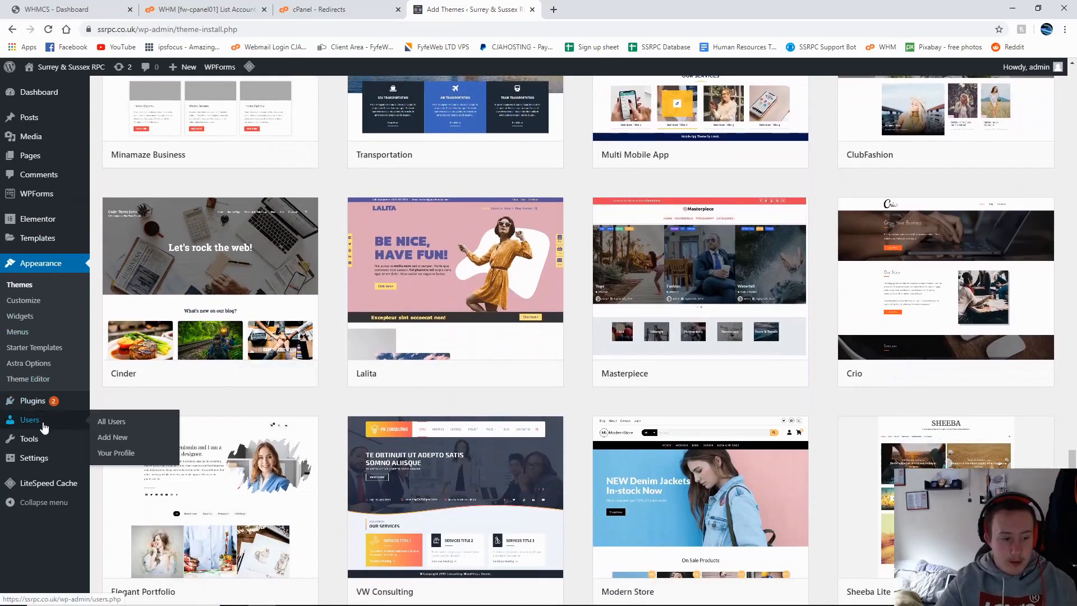
click(31, 410)
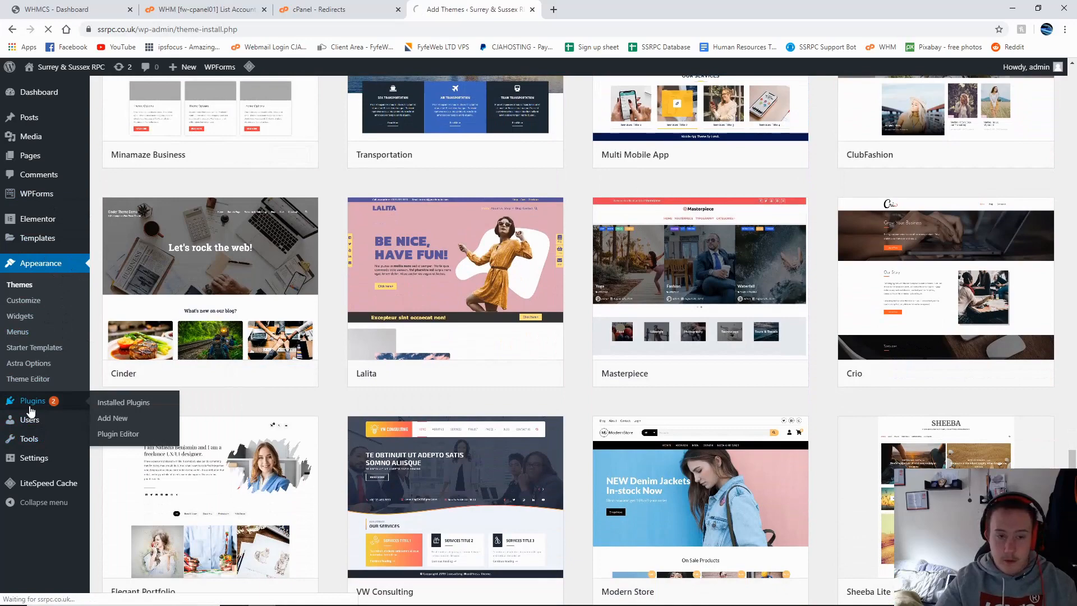
scroll(252, 367, down, 7)
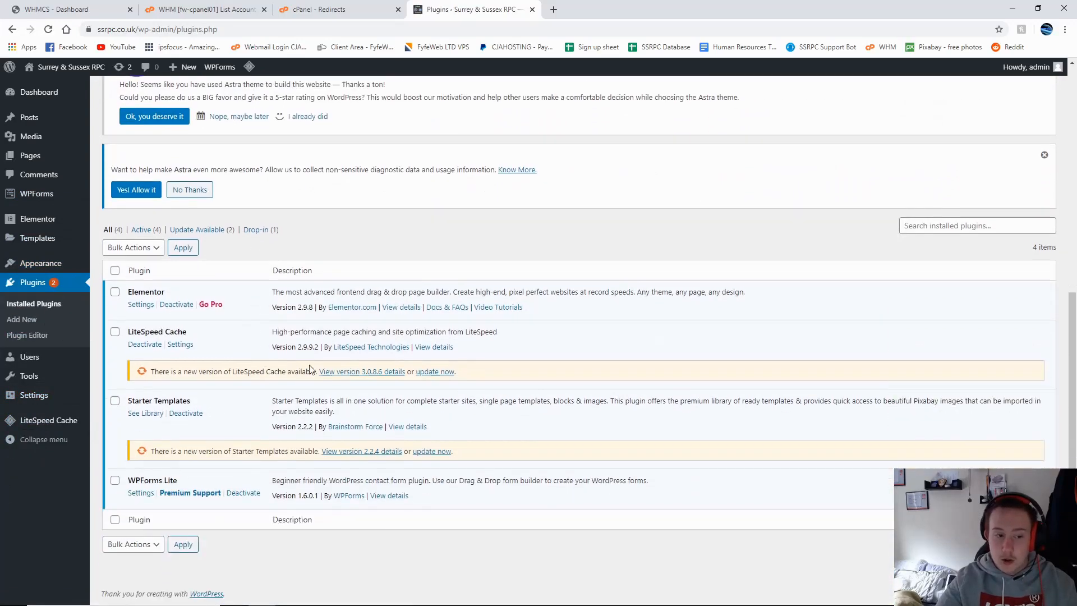
click(115, 272)
click(120, 248)
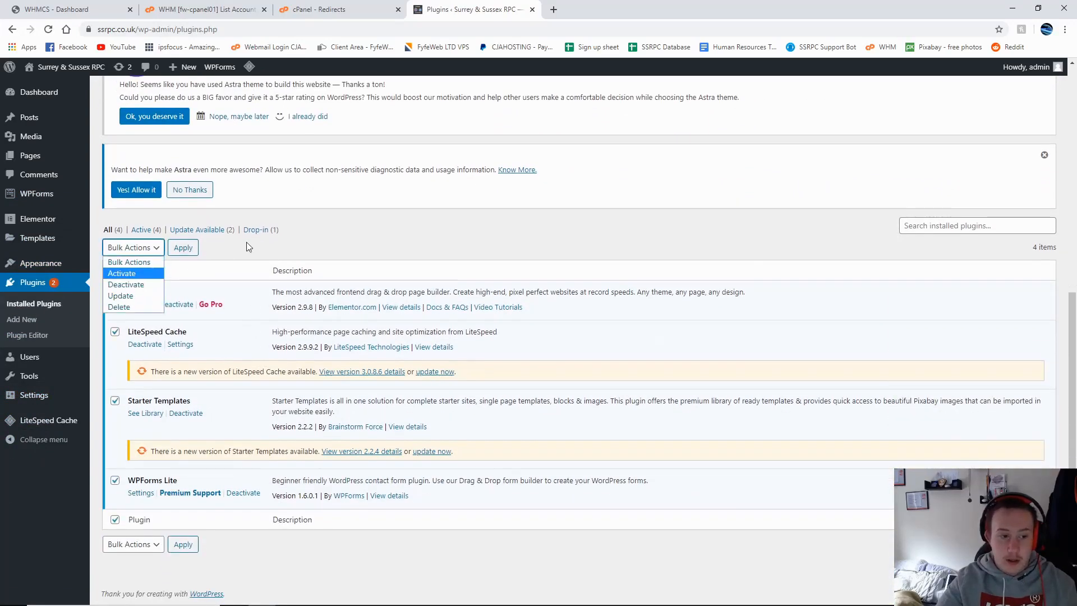
click(334, 246)
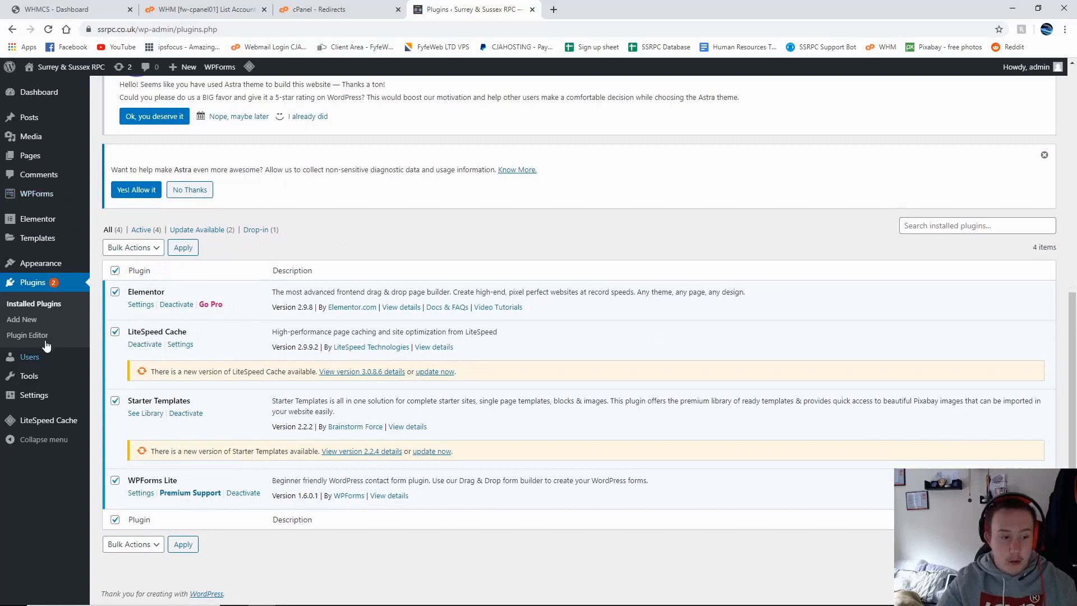
Step: View the installed themes list, with Astra as the active theme
click(40, 264)
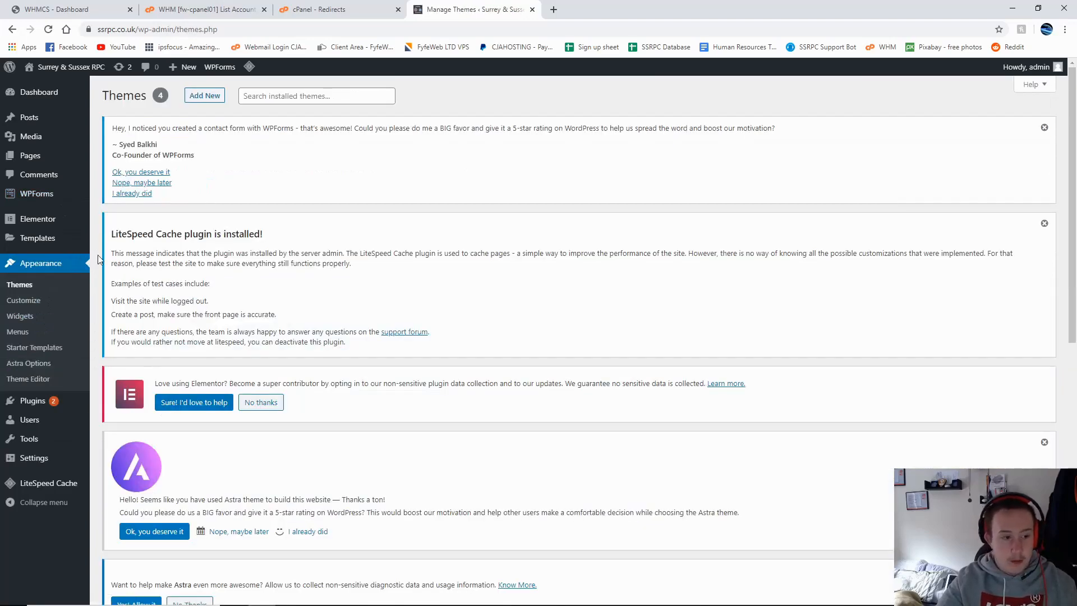
scroll(219, 253, down, 3)
scroll(135, 331, up, 3)
scroll(146, 359, down, 9)
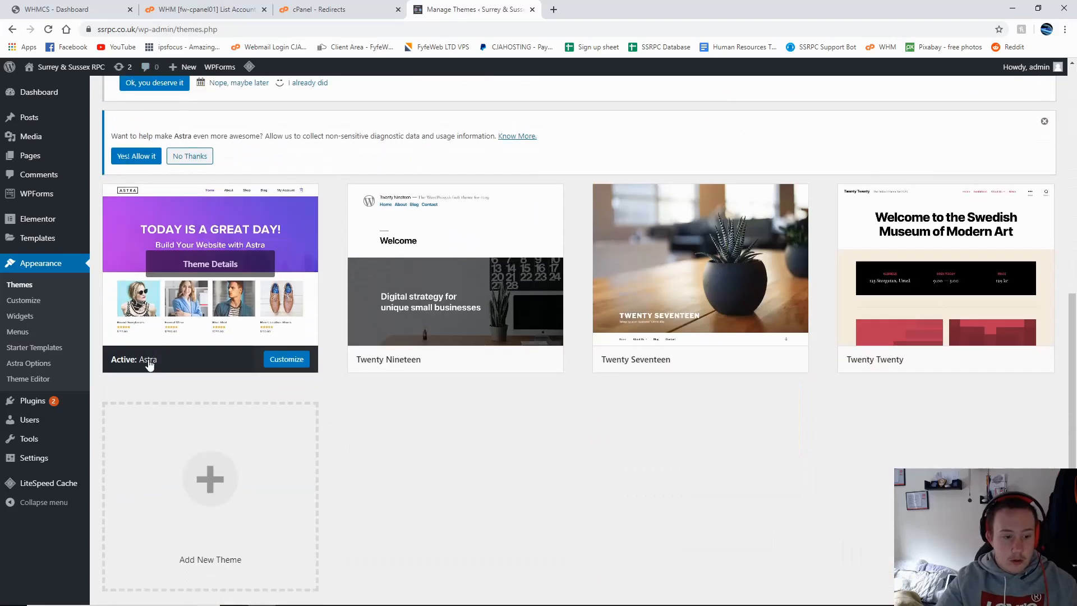
scroll(161, 361, up, 4)
scroll(465, 412, down, 2)
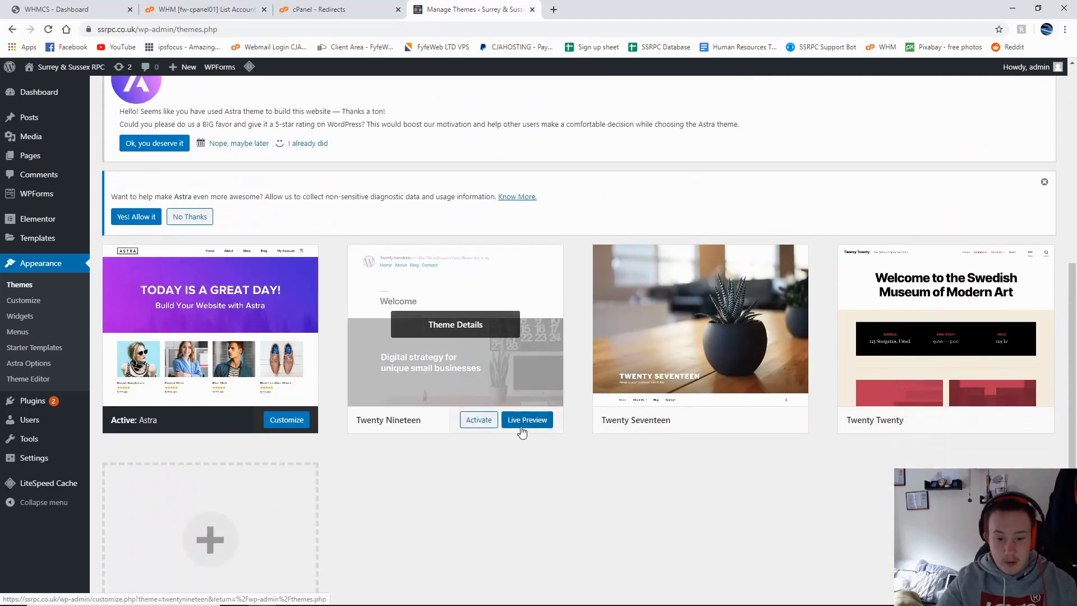
scroll(202, 368, down, 1)
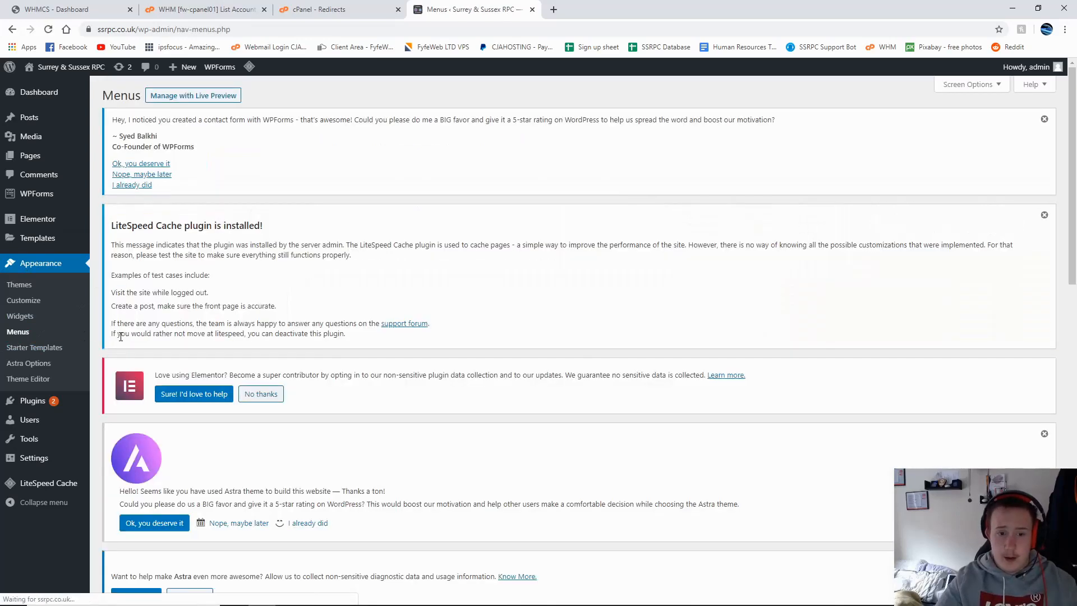
Step: Scroll the menu structure: Home, About, Divisions with six sub-items, Application, Contact, Ban Appeal, Members Area
scroll(223, 342, down, 8)
scroll(385, 190, down, 5)
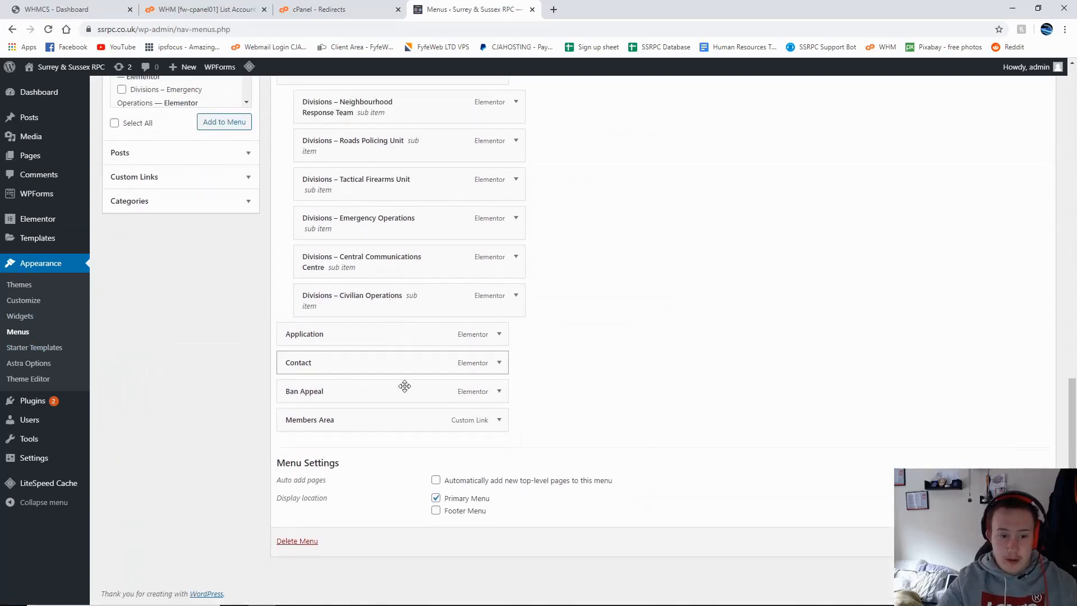
scroll(422, 400, up, 3)
scroll(391, 332, down, 1)
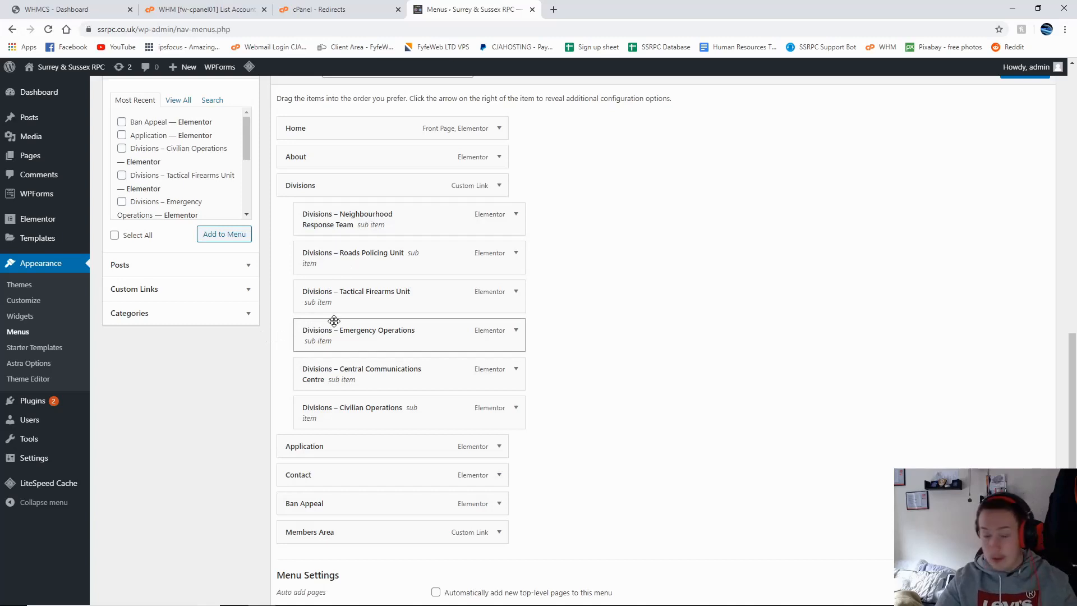
scroll(348, 359, down, 2)
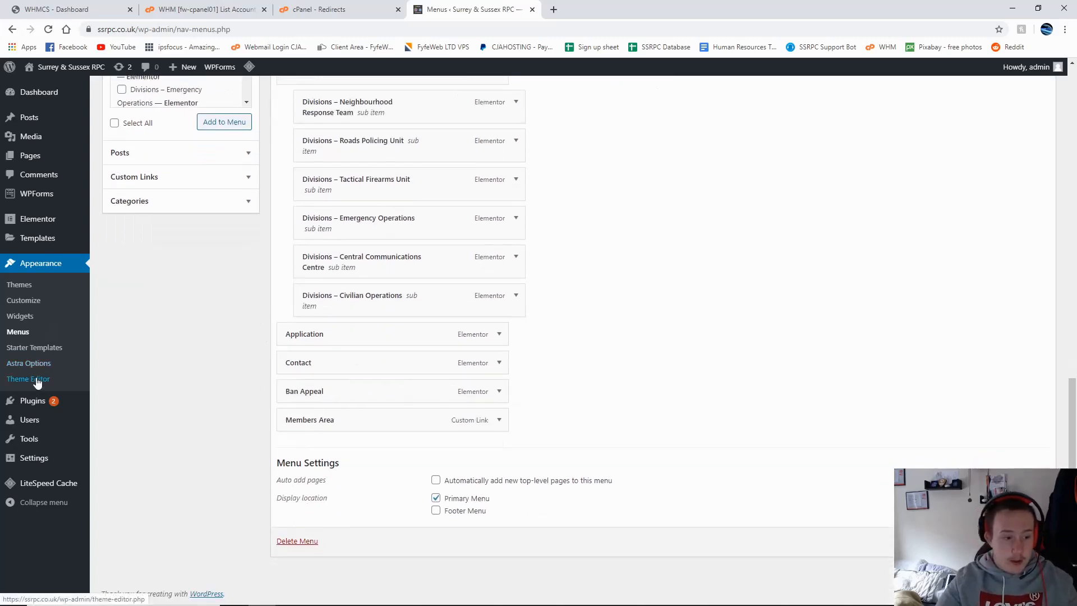
mouse_move(41, 486)
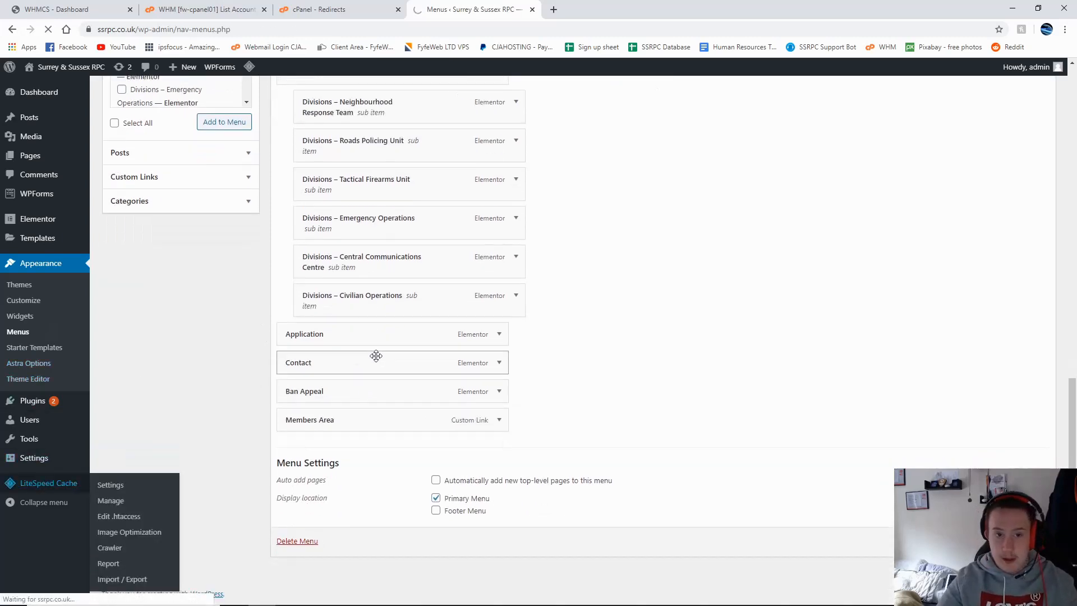
Step: Scroll through the LiteSpeed Cache general settings page
scroll(323, 348, down, 6)
scroll(337, 359, down, 8)
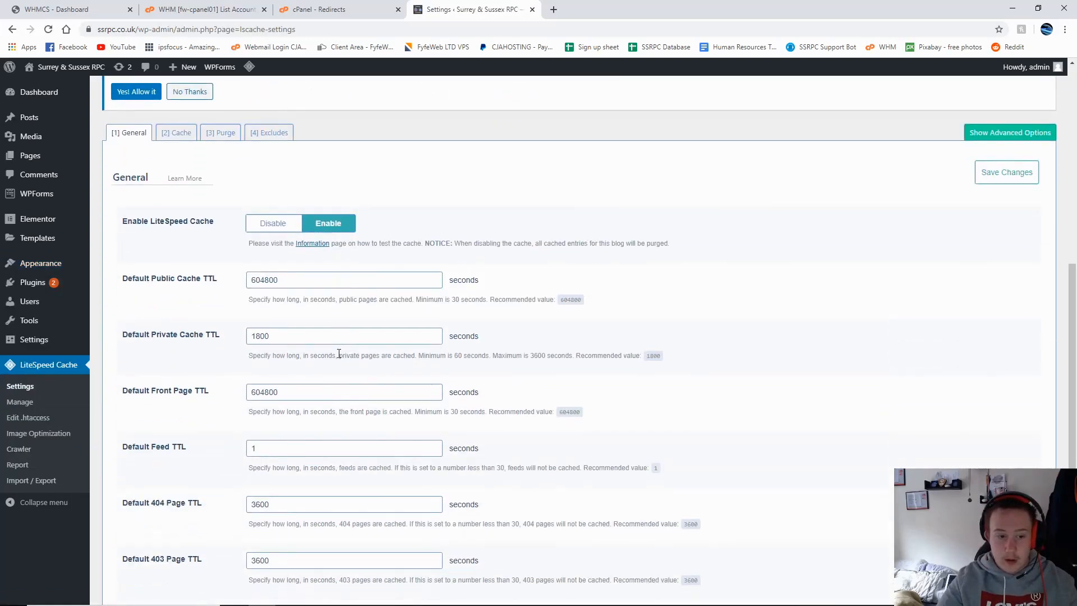
scroll(273, 317, down, 1)
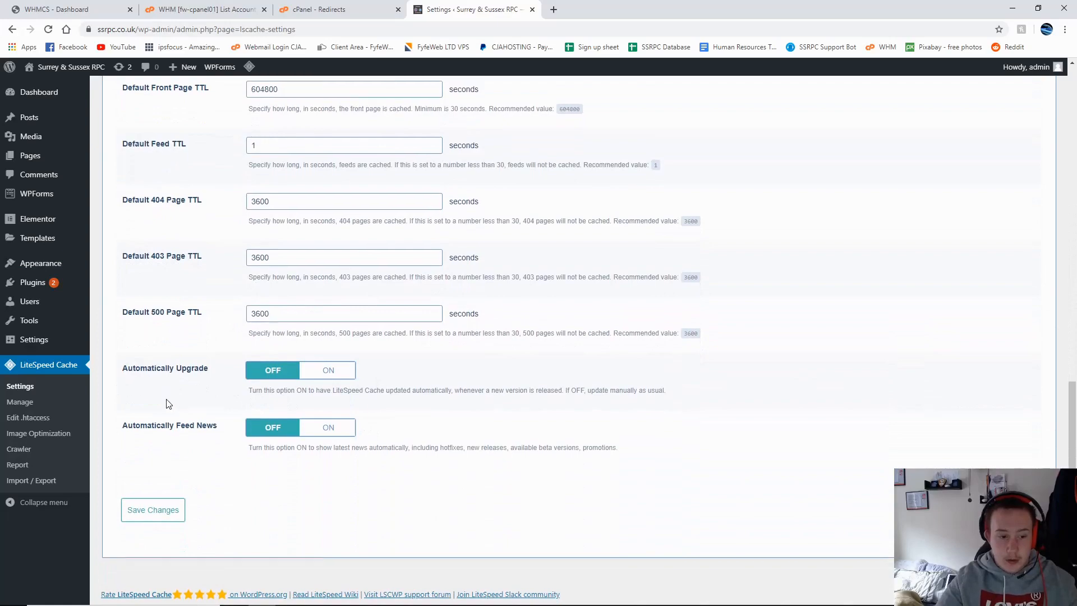
scroll(166, 404, up, 14)
Step: Return to the Dashboard and scroll its widgets showing 11 pages, WordPress 5.4.1 and Astra
click(37, 104)
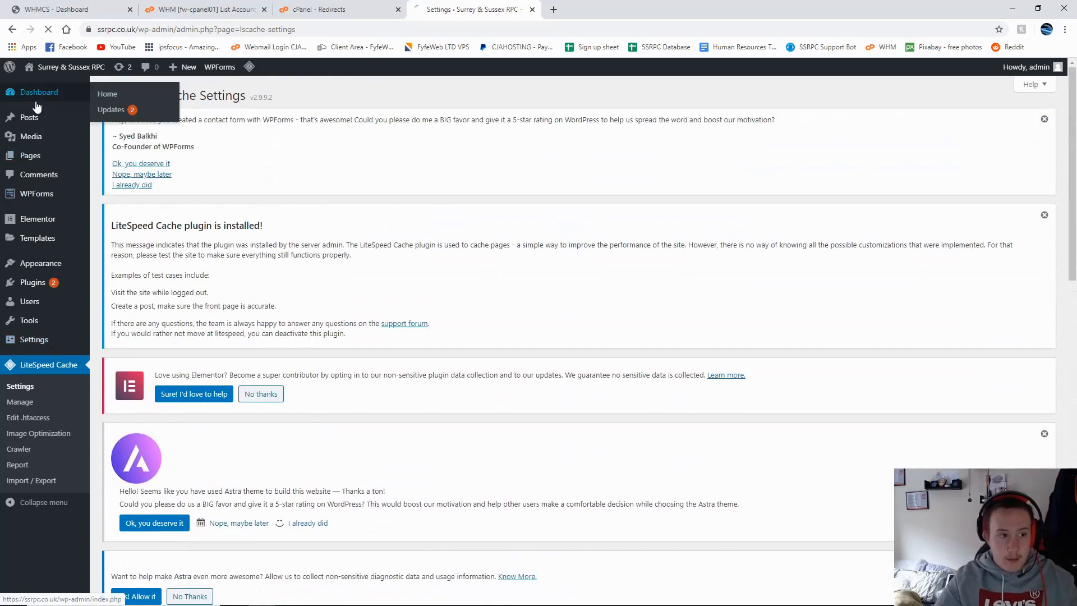
scroll(267, 405, down, 4)
scroll(267, 406, down, 4)
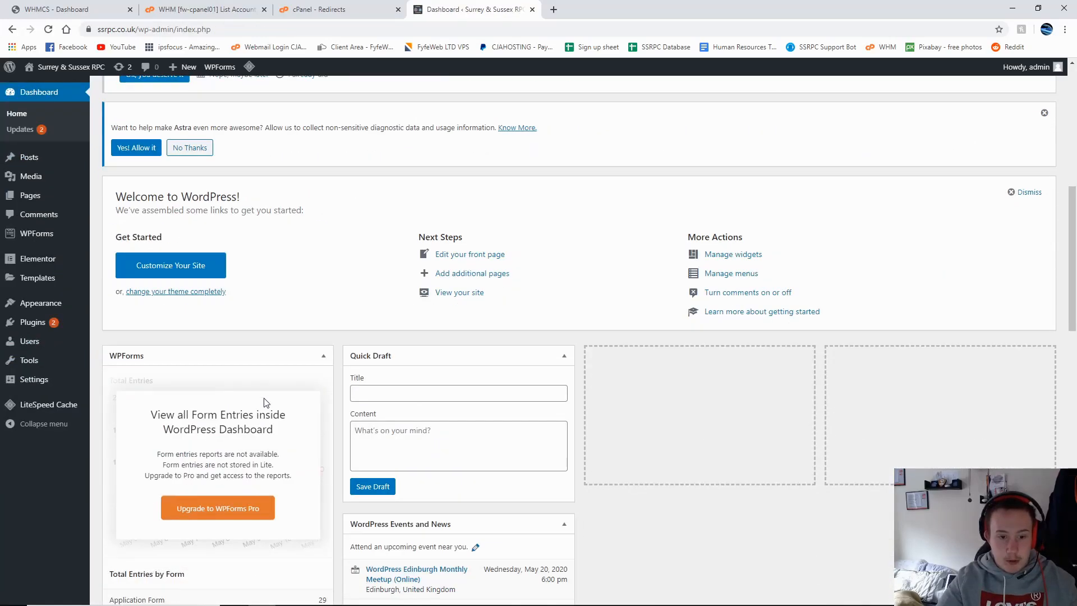
drag(141, 192, 377, 219)
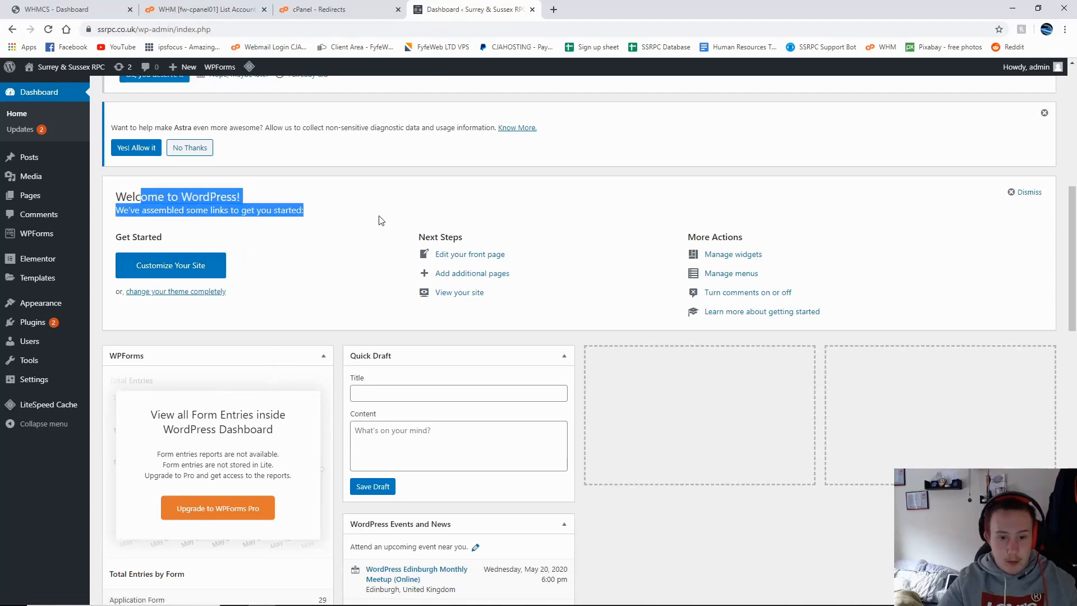
click(365, 220)
scroll(308, 363, down, 10)
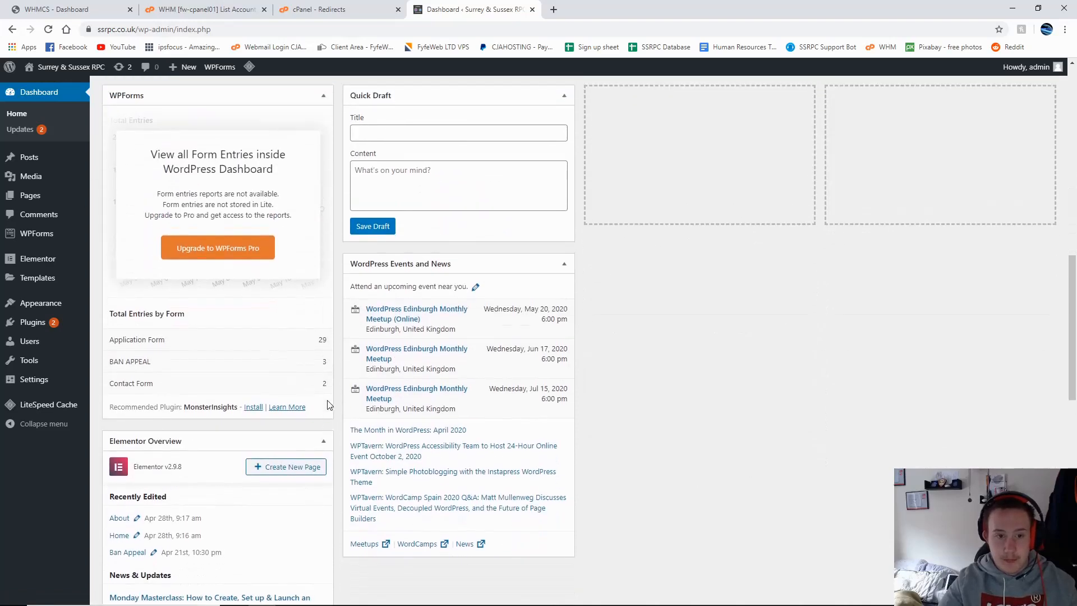
scroll(178, 355, down, 7)
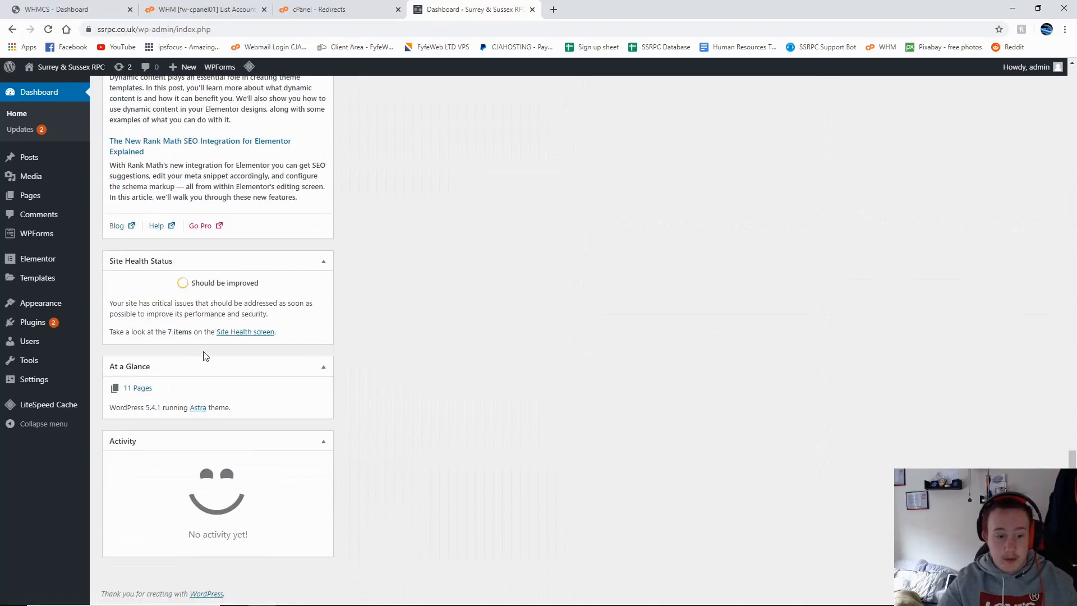
Step: Visit the live Surrey & Sussex RPC home page and scroll through it
click(66, 67)
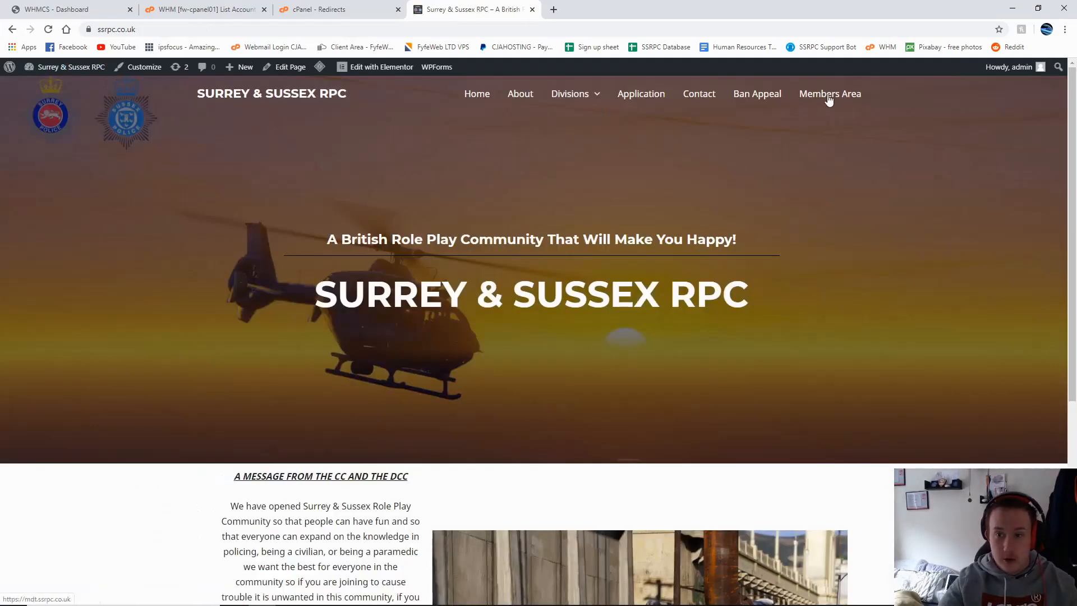
scroll(547, 346, down, 10)
scroll(402, 268, up, 10)
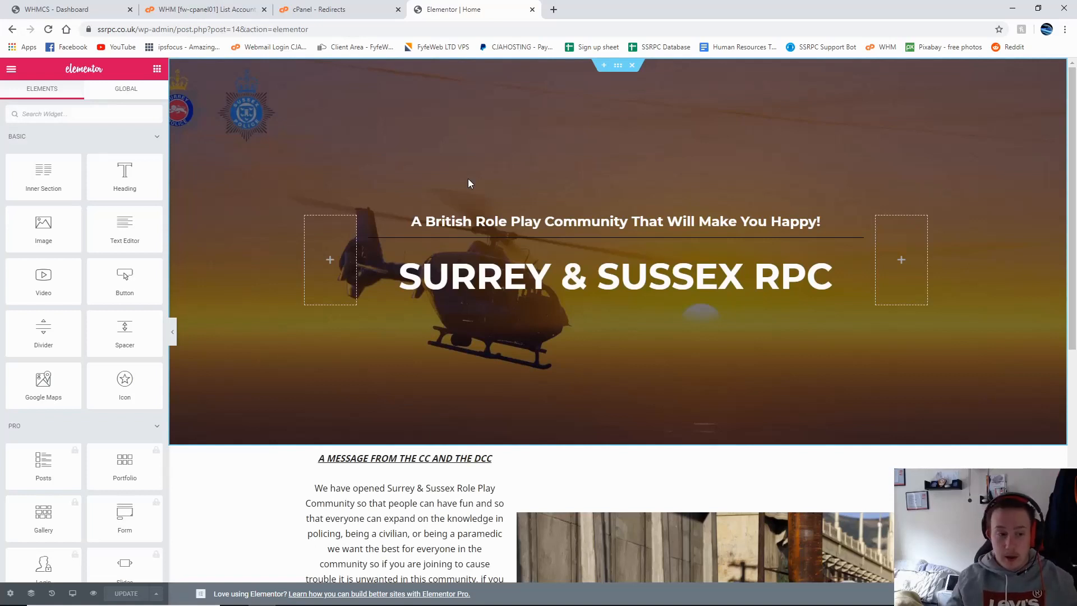
Step: Check the Pro Portfolio widget's promotion, dismiss it, and collapse the PRO group
scroll(92, 211, down, 10)
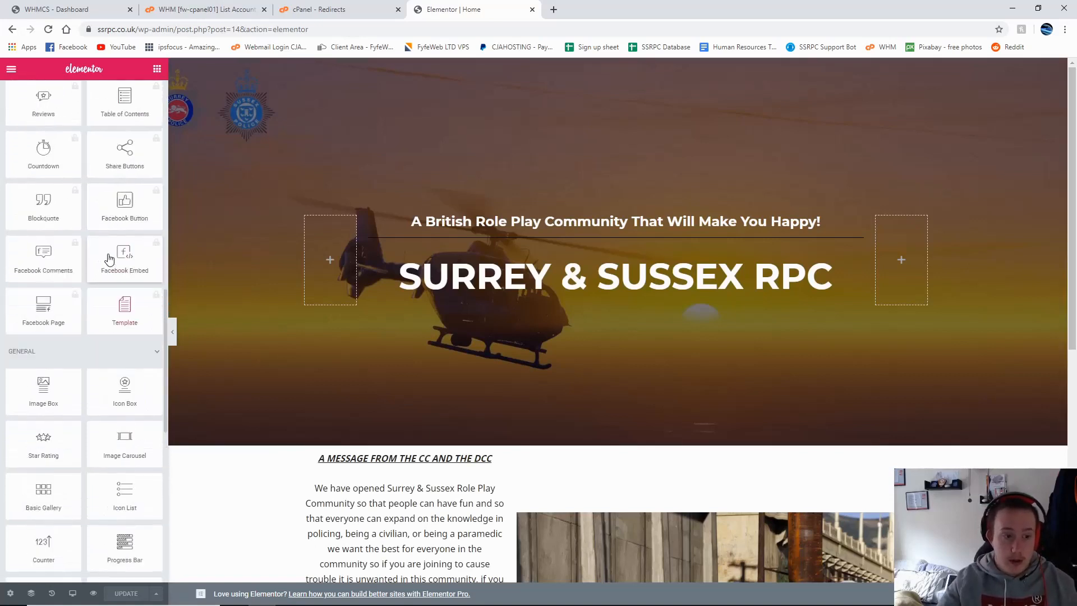
scroll(110, 258, up, 8)
click(155, 229)
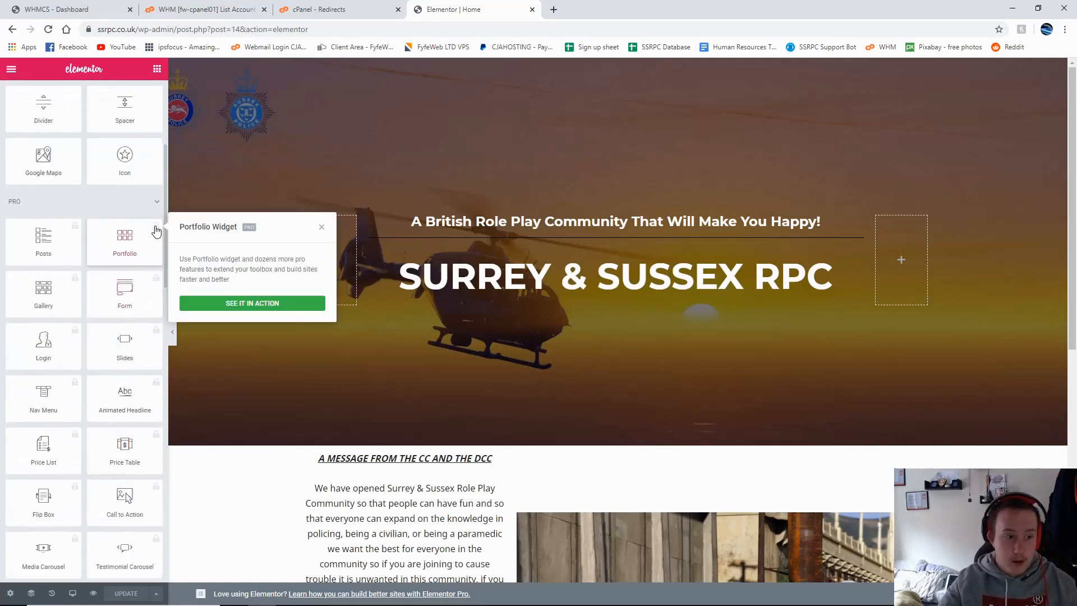
click(321, 227)
click(156, 201)
Step: Expand and collapse the SITE, WooCommerce and WordPress widget groups
scroll(124, 260, down, 5)
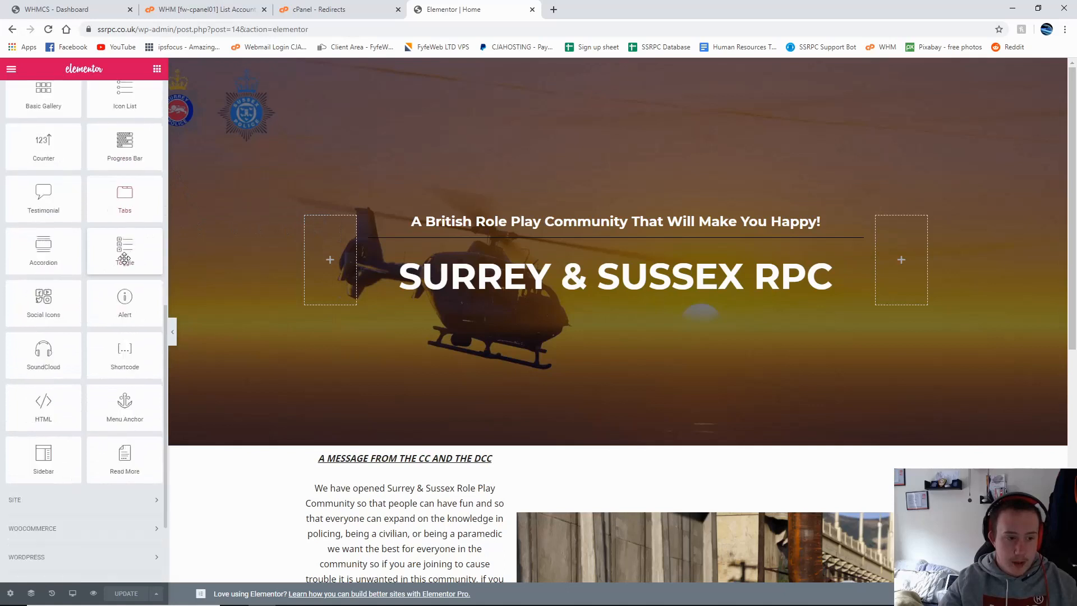
scroll(124, 258, down, 3)
click(96, 379)
scroll(154, 220, down, 3)
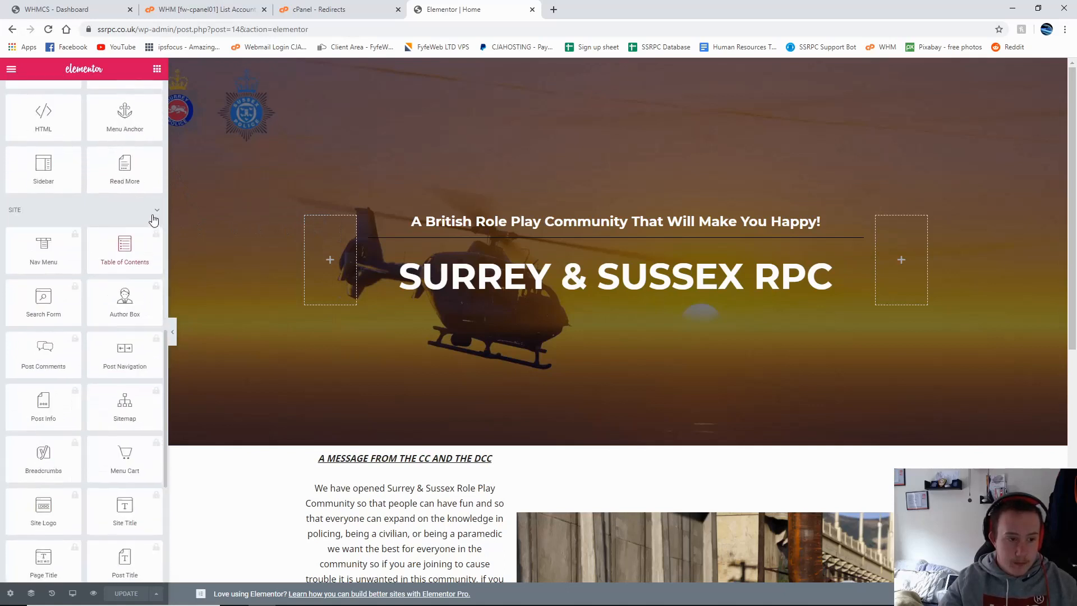
click(154, 218)
click(89, 405)
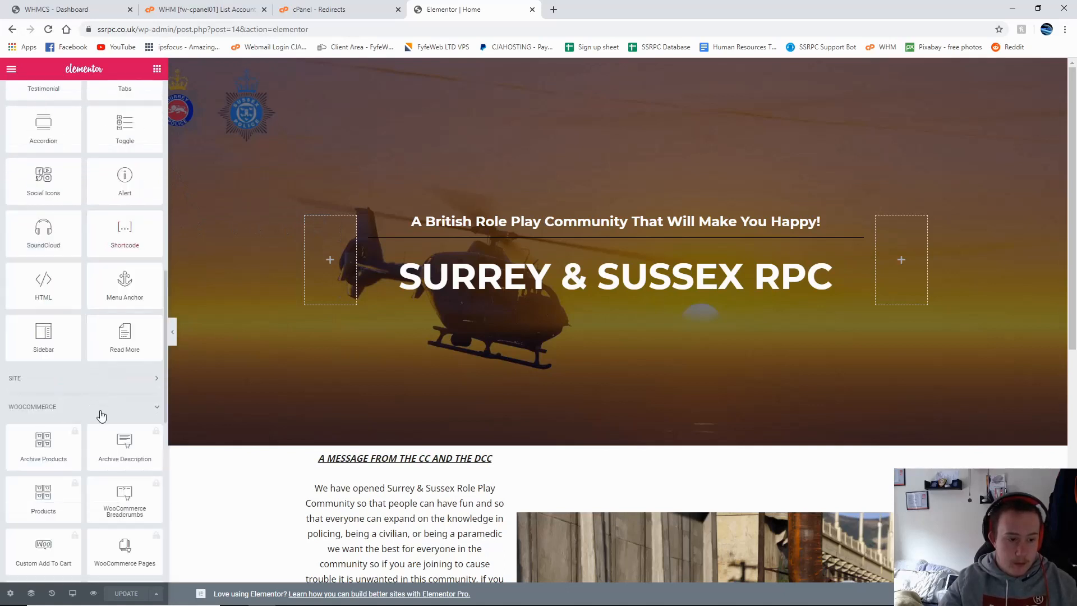
click(101, 413)
click(103, 442)
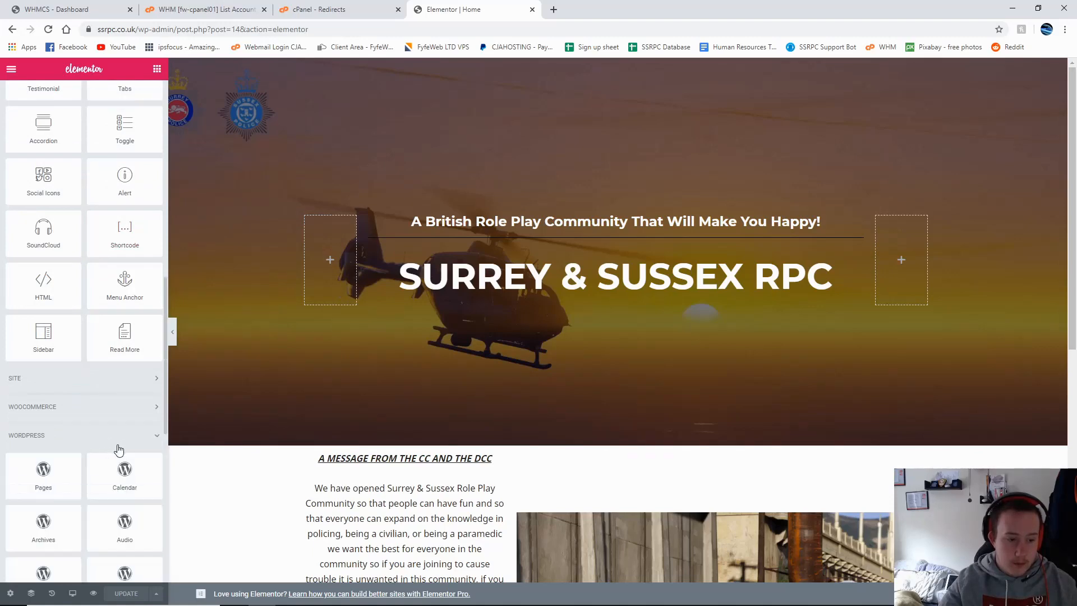
click(120, 408)
scroll(127, 408, down, 4)
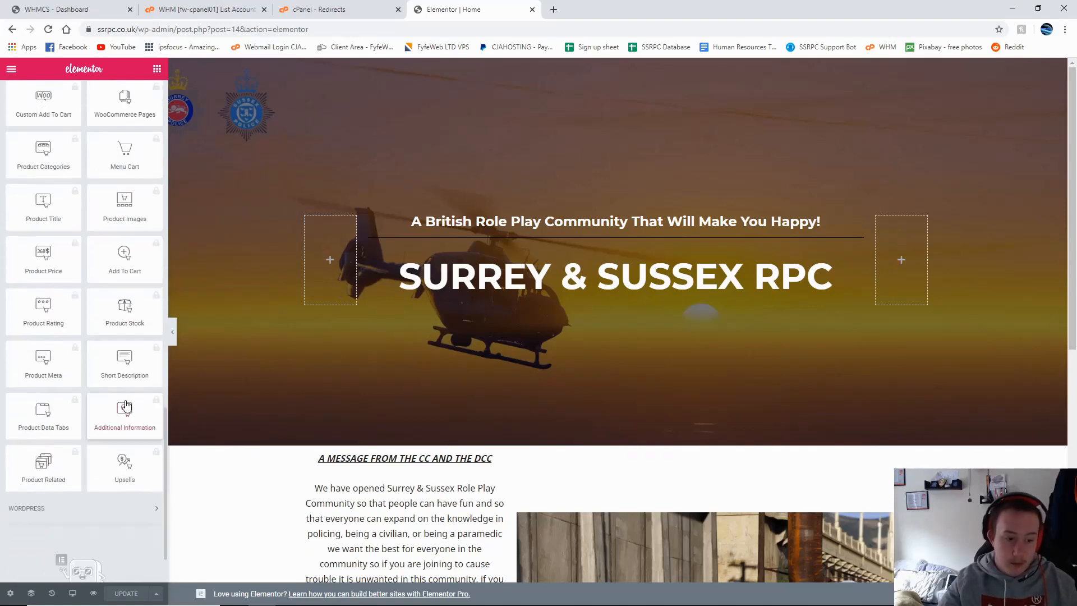
scroll(126, 377, up, 5)
click(137, 248)
Step: Re-open the Site widget group, scroll through its widgets, and collapse it
scroll(130, 254, up, 12)
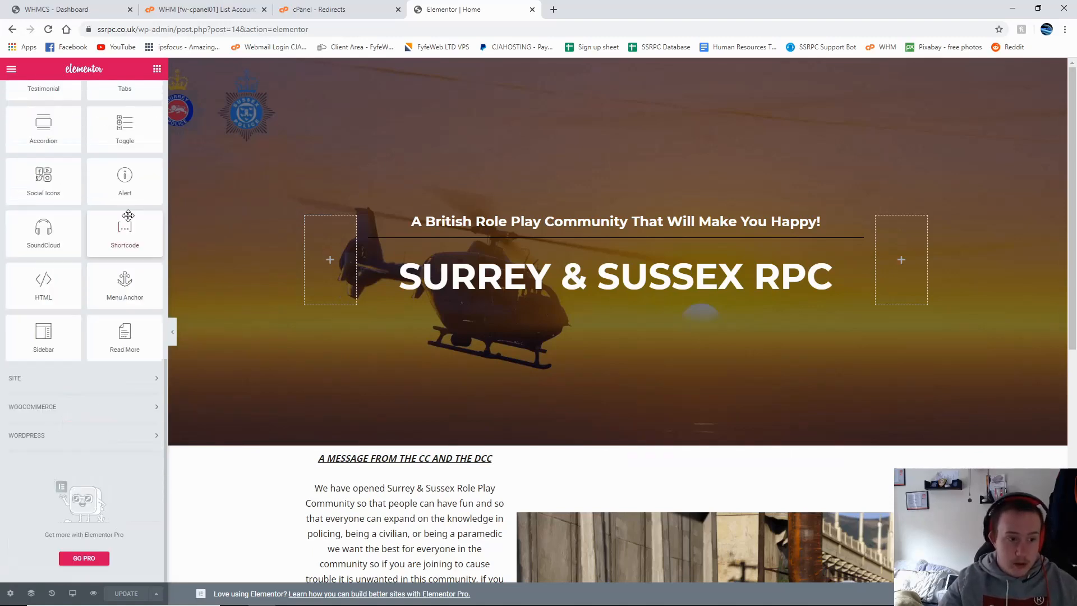
scroll(120, 281, down, 8)
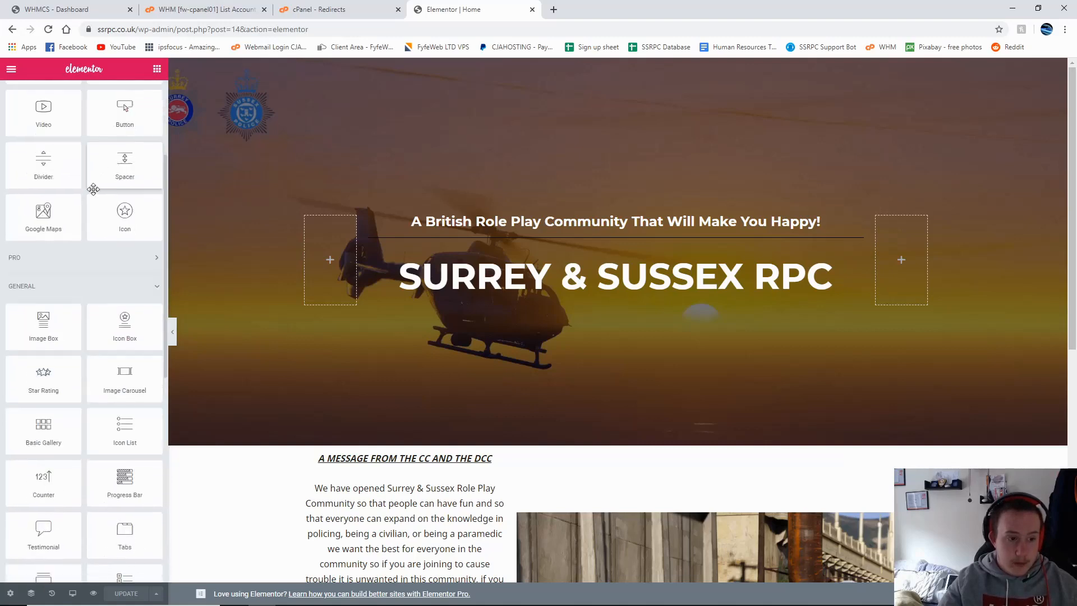
scroll(119, 280, down, 2)
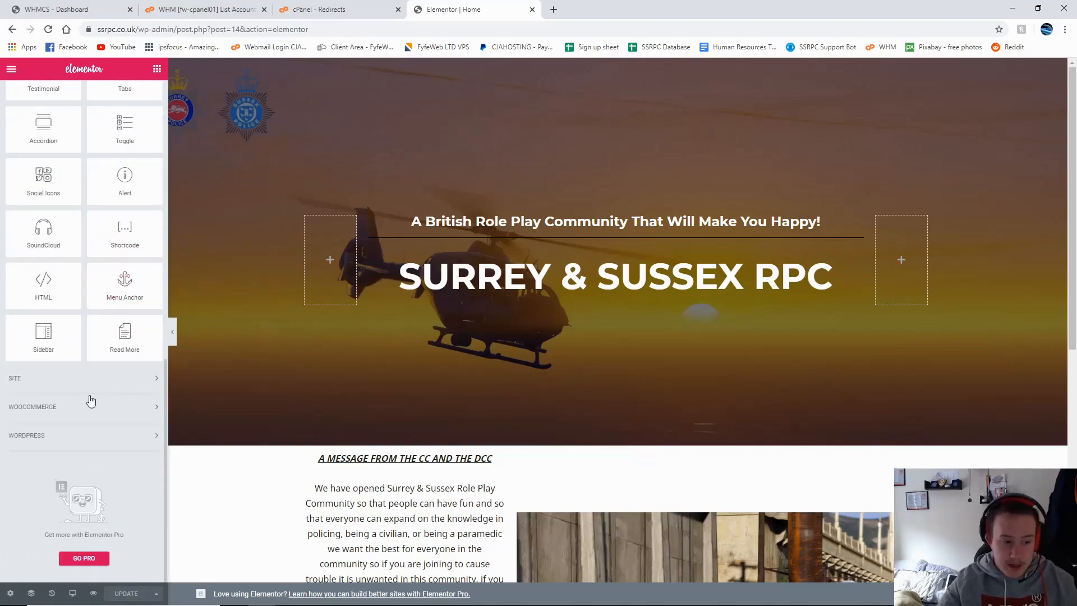
click(91, 377)
scroll(107, 381, down, 2)
scroll(129, 365, down, 3)
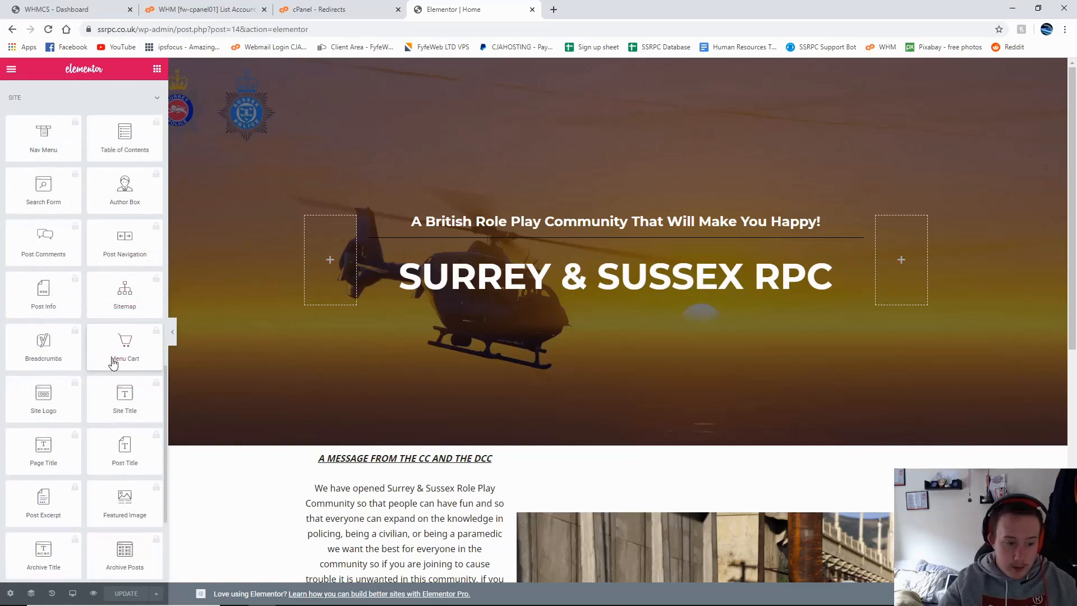
scroll(121, 383, up, 2)
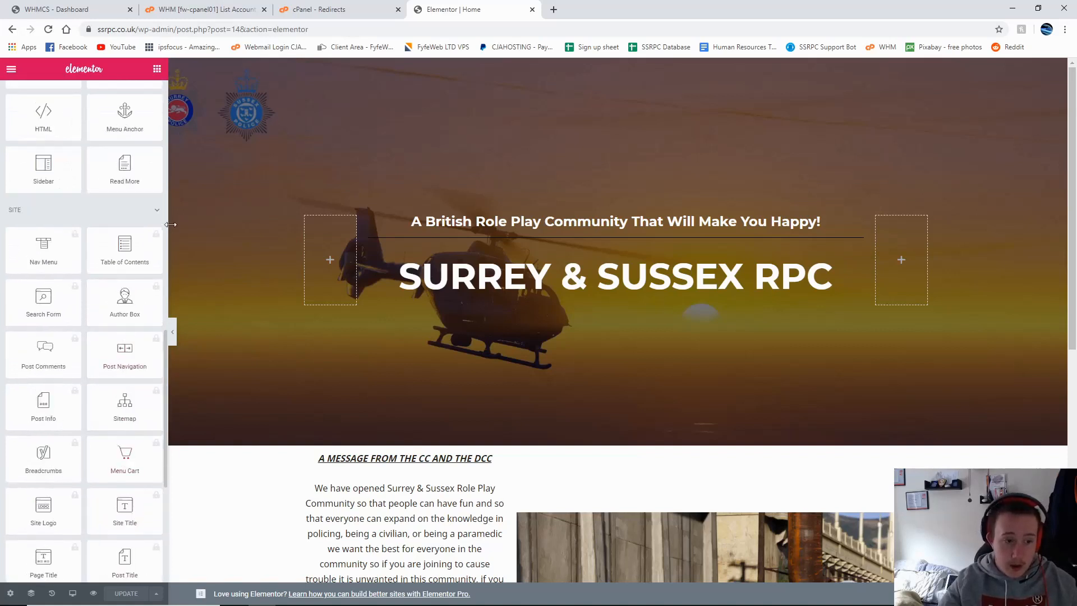
click(157, 211)
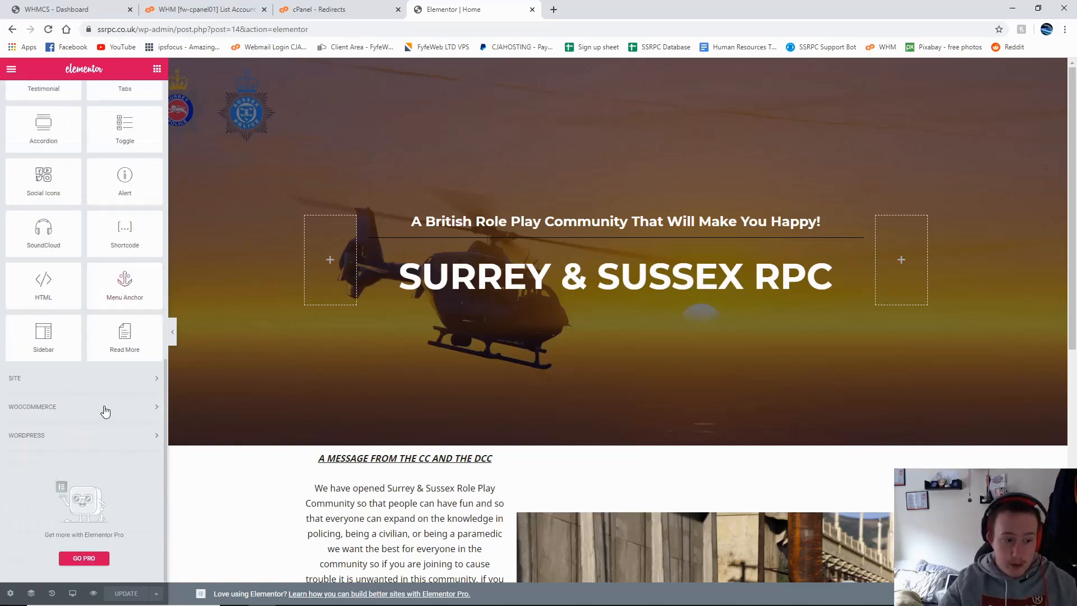
Step: Expand WooCommerce and bring up the Pro upgrade prompt for the locked Products widget
click(105, 411)
scroll(79, 402, down, 4)
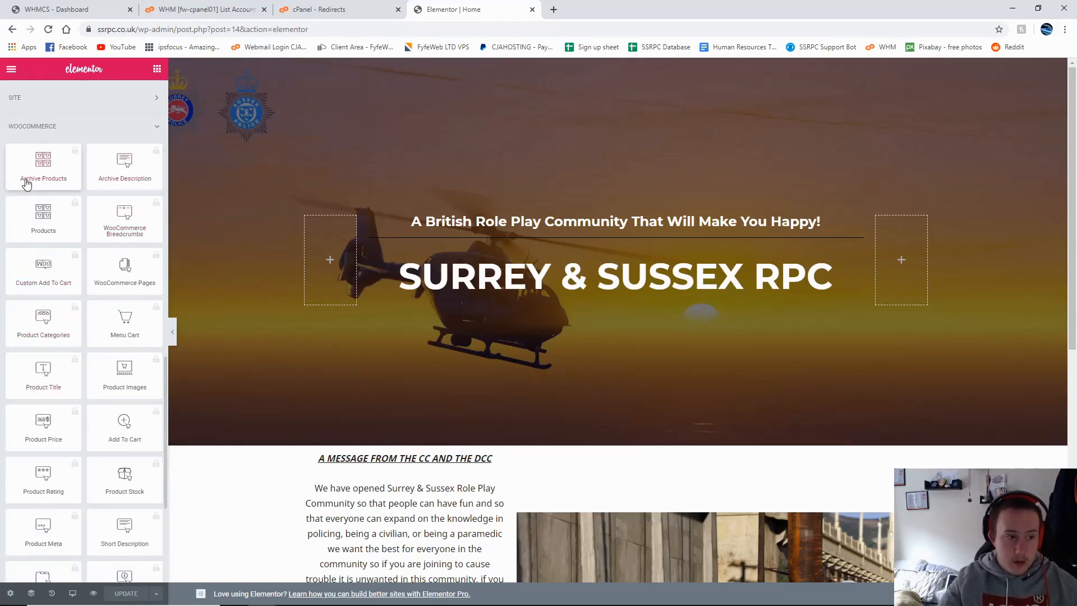
scroll(53, 213, down, 1)
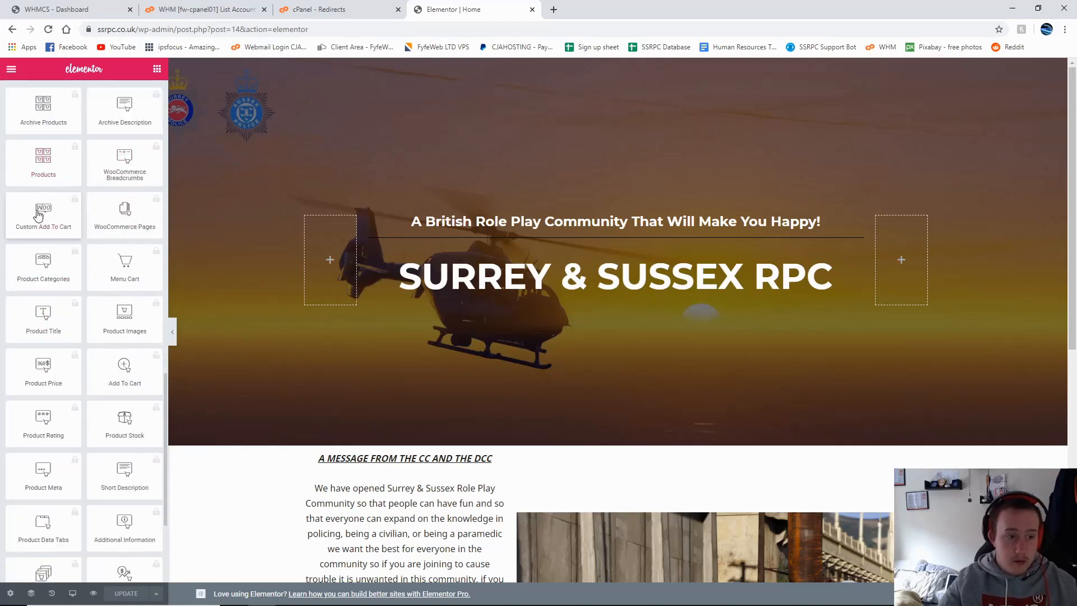
click(34, 169)
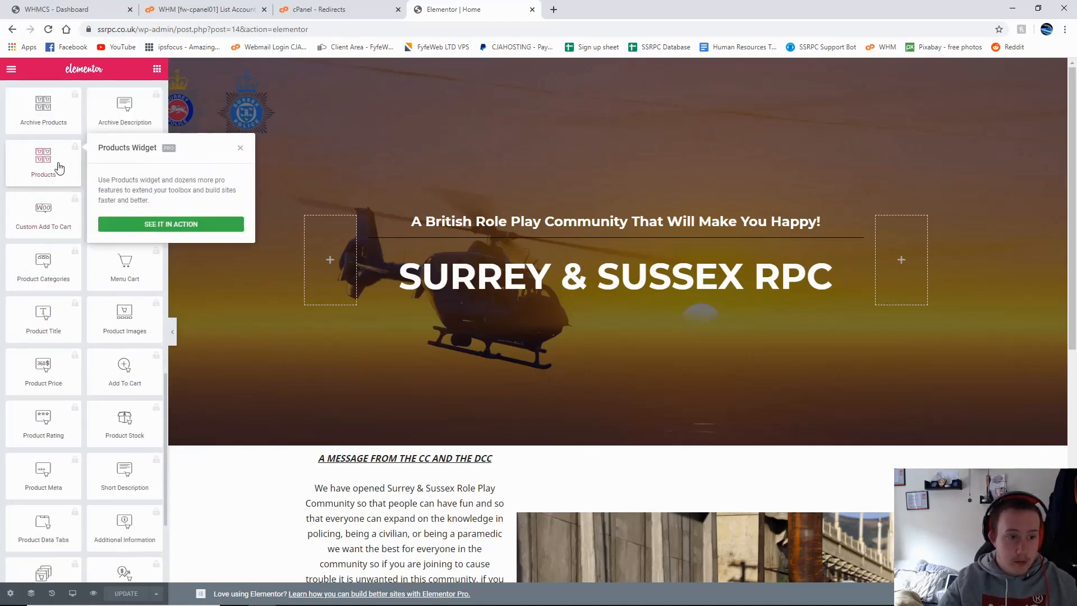
click(143, 228)
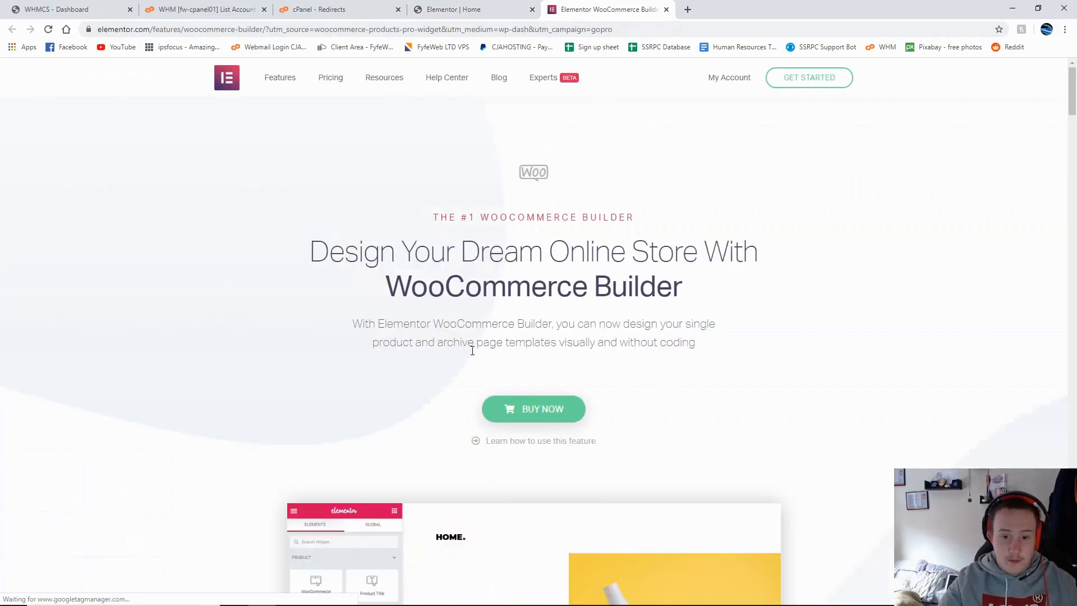
Step: Scroll through elementor.com's WooCommerce Builder page, then close that tab
scroll(525, 303, down, 6)
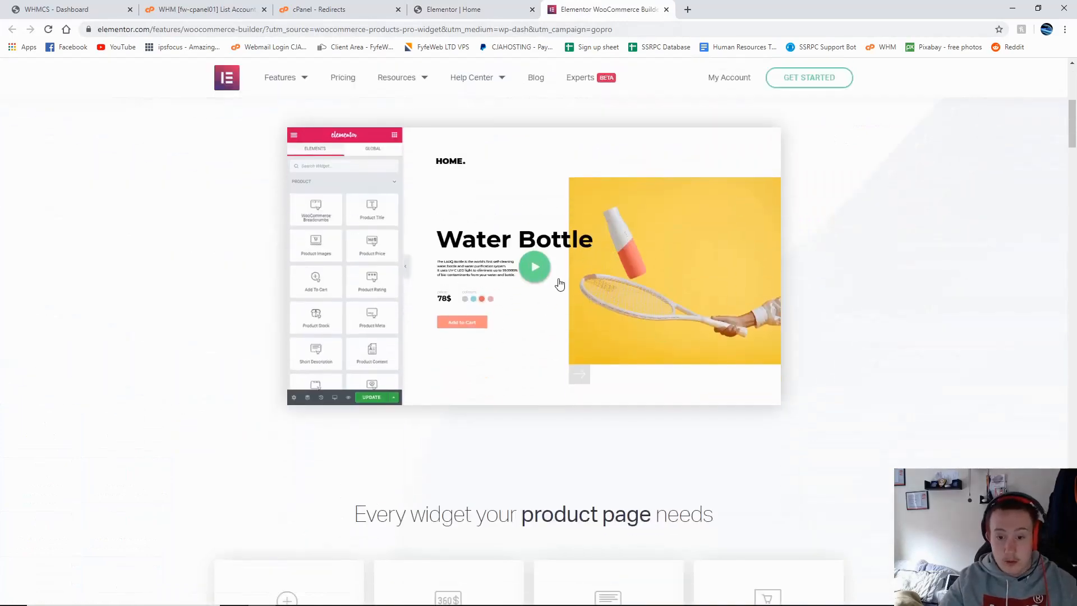
scroll(560, 285, down, 11)
scroll(573, 236, up, 9)
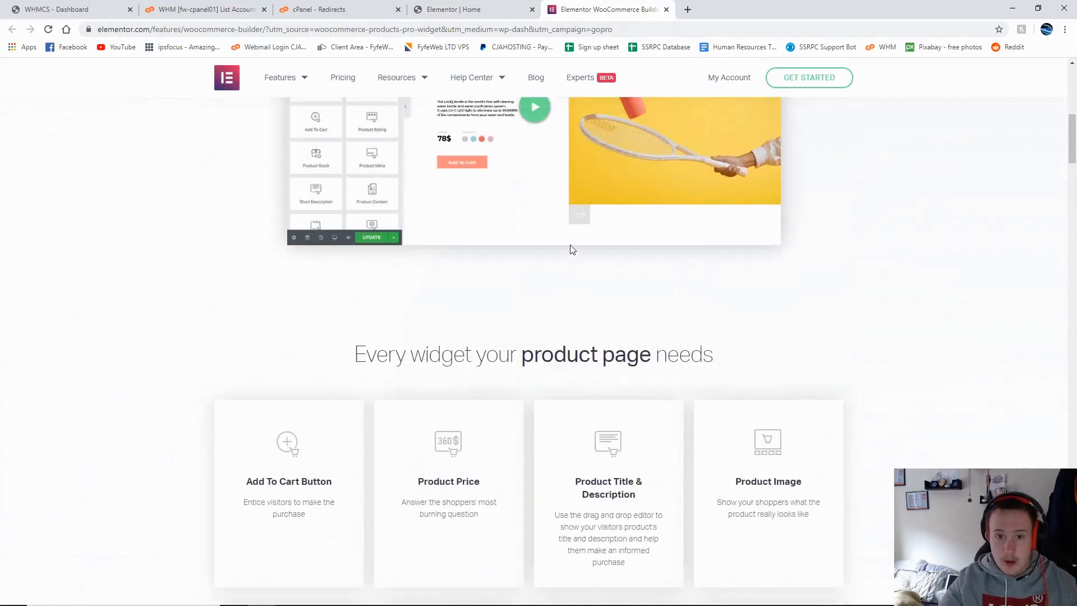
scroll(572, 249, up, 10)
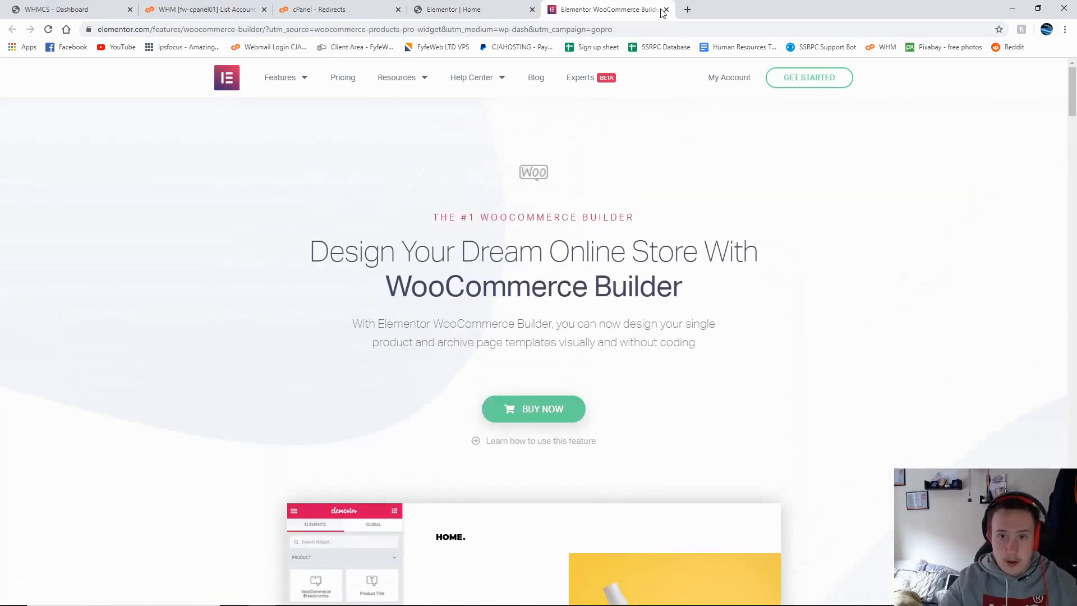
click(666, 9)
scroll(87, 305, down, 5)
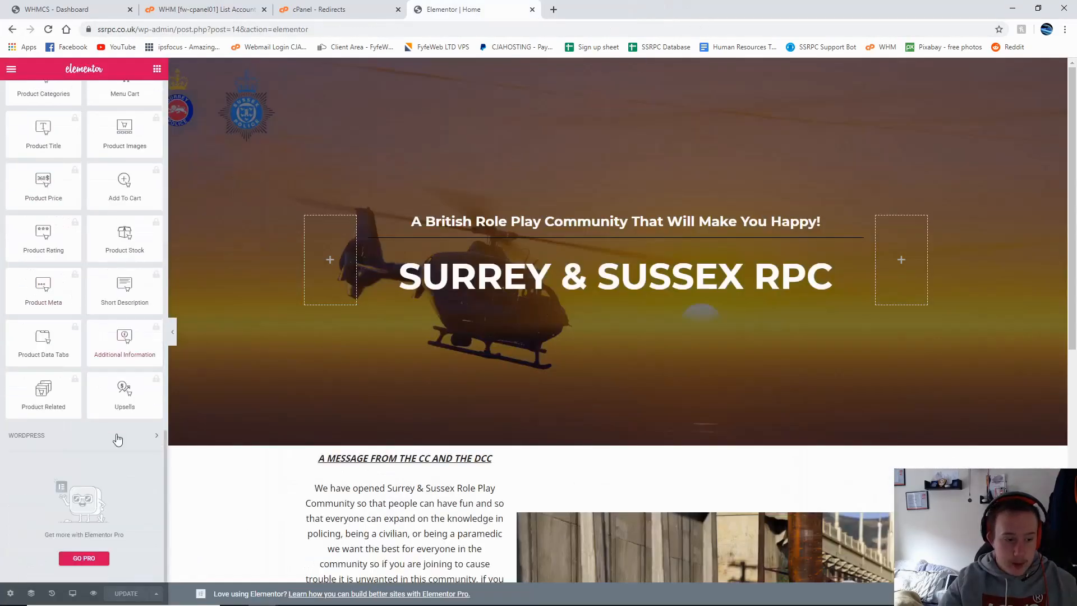
Step: Place a Custom HTML widget from the WordPress group onto the page
click(117, 440)
scroll(137, 252, up, 6)
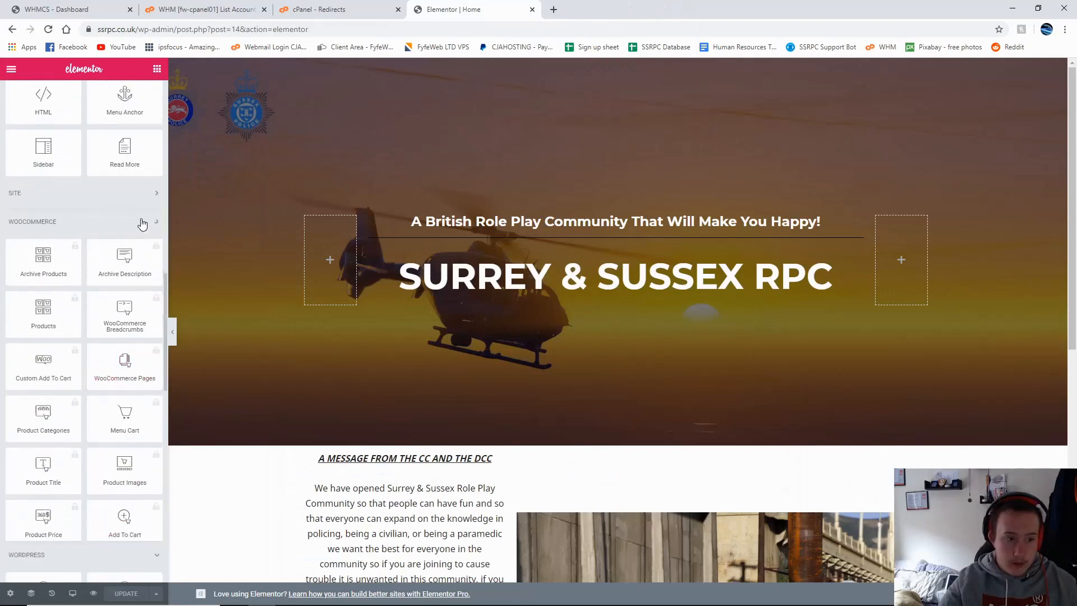
scroll(137, 230, down, 10)
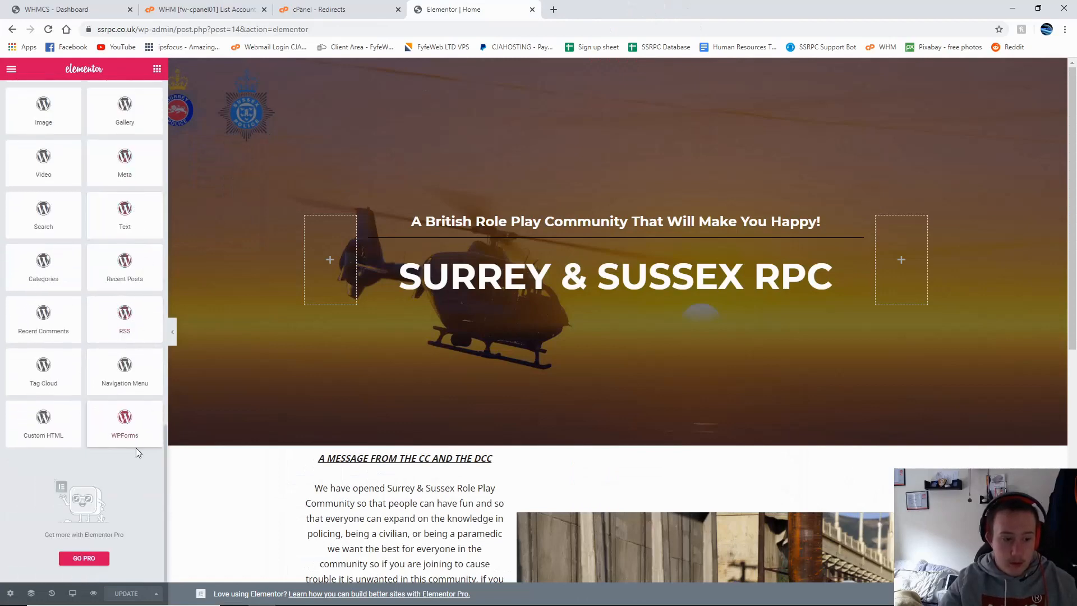
drag(43, 429, 500, 446)
scroll(433, 373, down, 9)
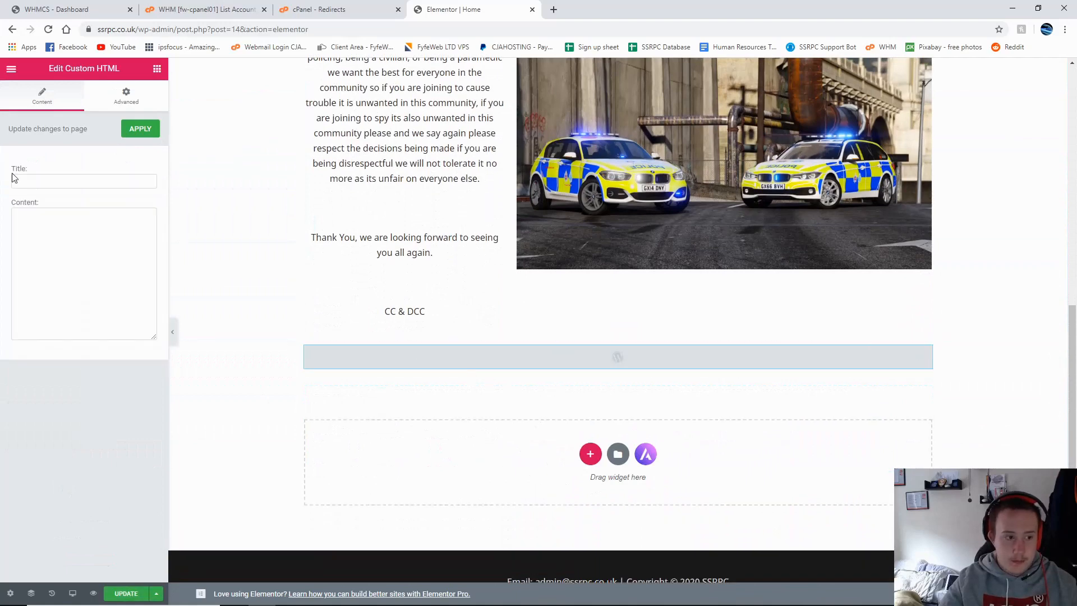
Step: Title the widget 'Test', enter a row of dashes as content, then clear the content
click(37, 185)
text(Test)
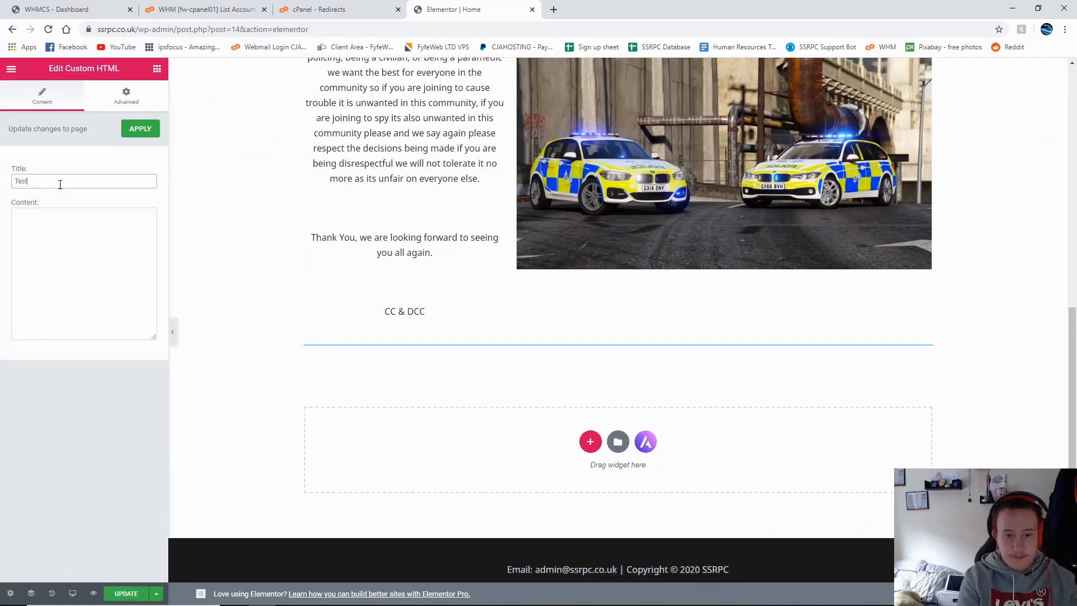
click(79, 269)
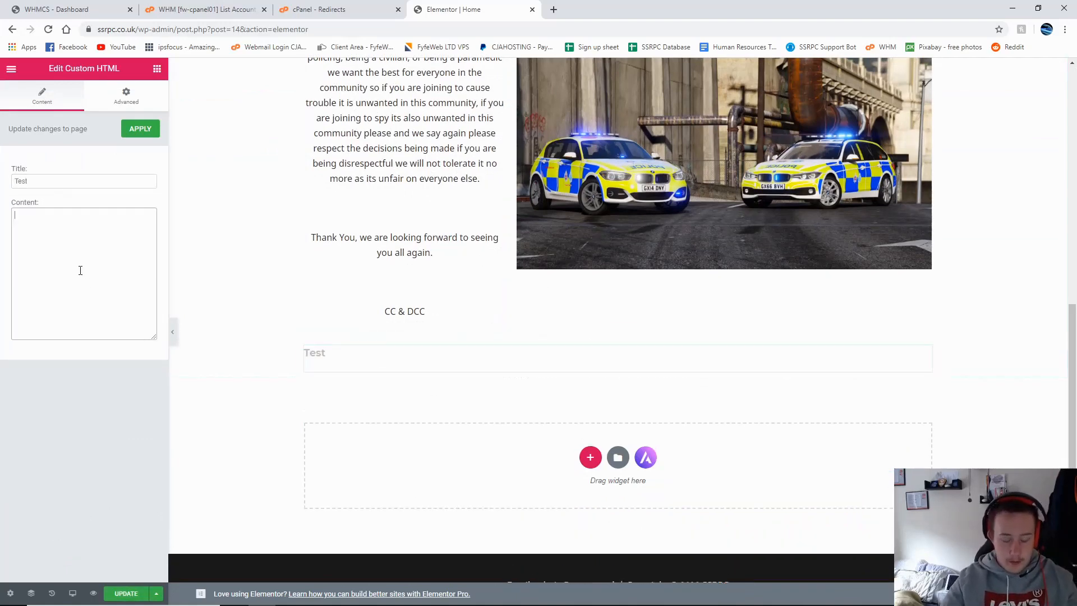
text(-------------------------)
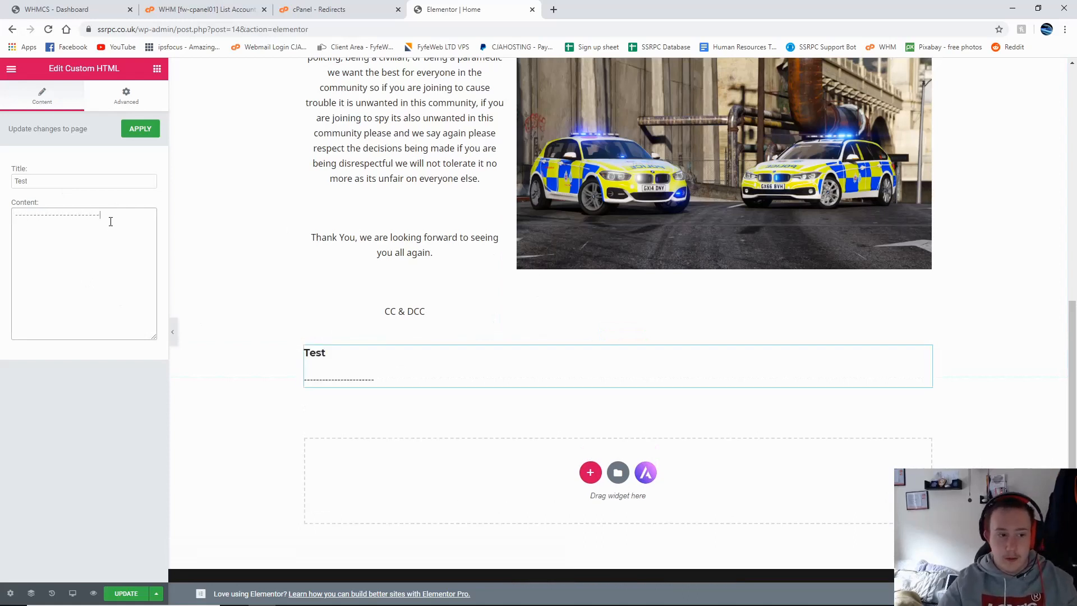
key(ctrl+a)
key(BackSpace)
Step: Delete the Test title, remove the empty test section, and try dragging in a Video widget
drag(67, 181, 1, 183)
key(BackSpace)
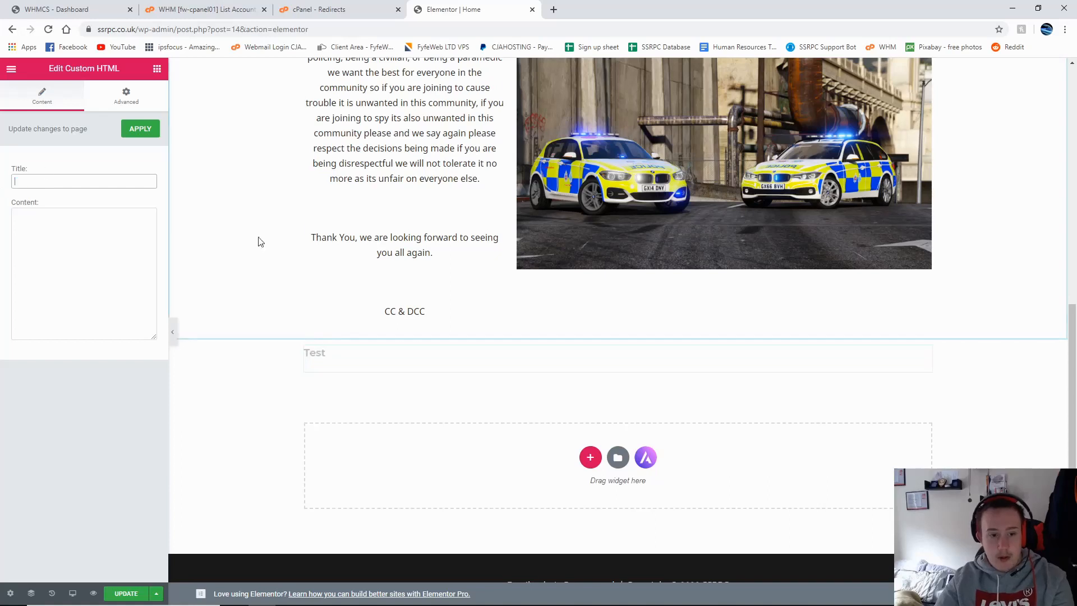
right_click(386, 358)
click(631, 335)
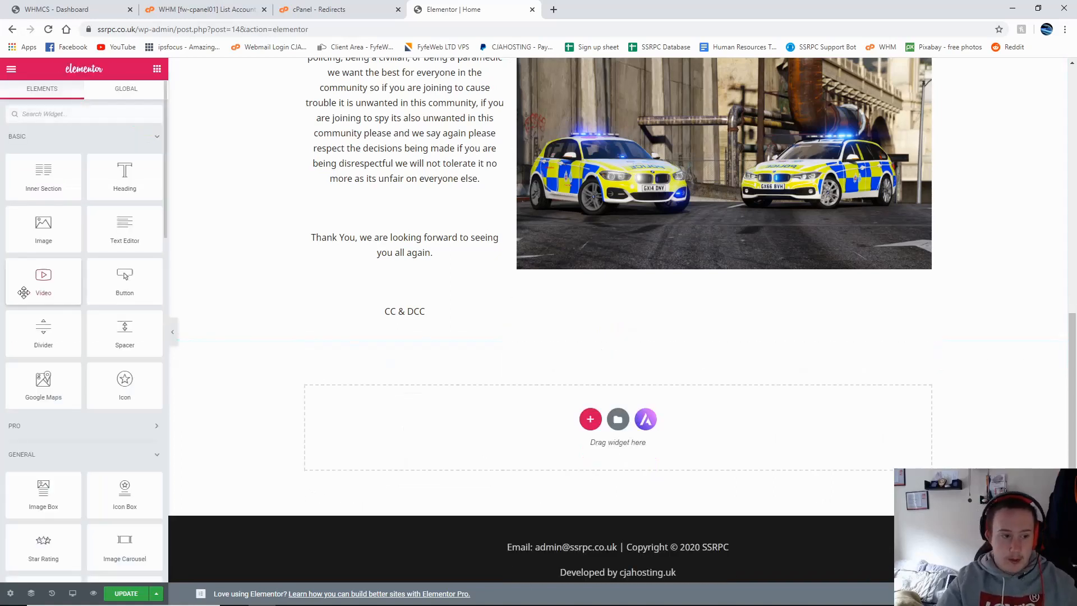
drag(36, 280, 62, 261)
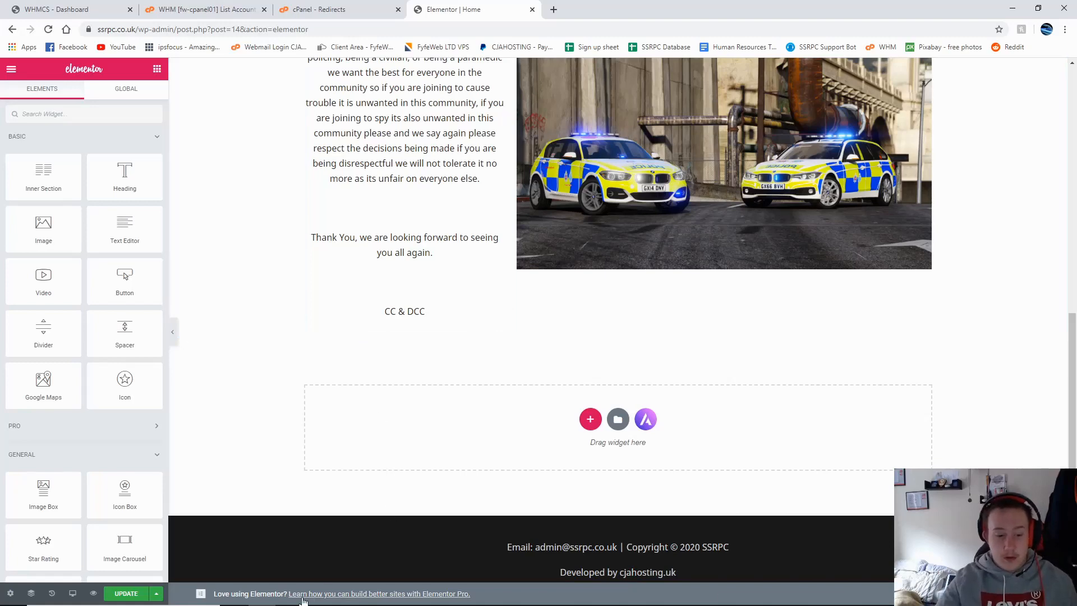
Step: Return to the cPanel Redirects page and then to the cPanel home page
scroll(392, 528, up, 8)
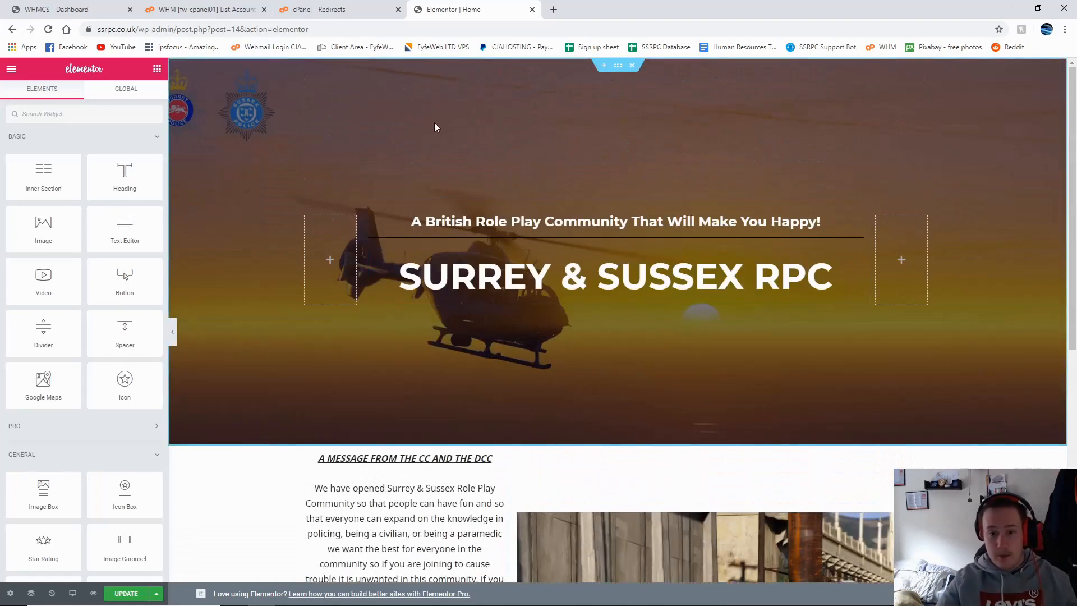
click(332, 16)
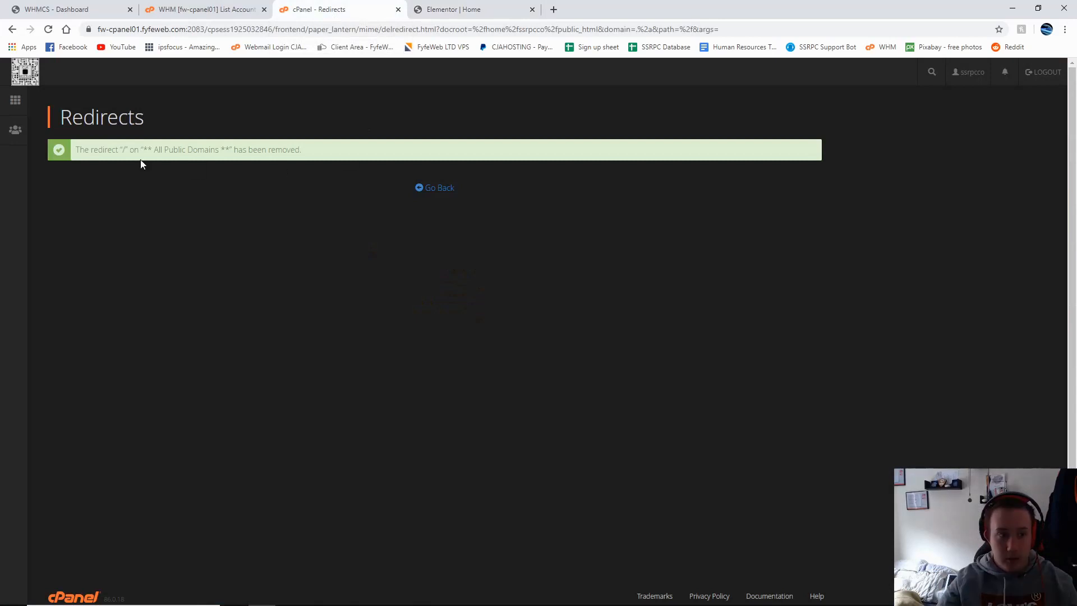
click(435, 189)
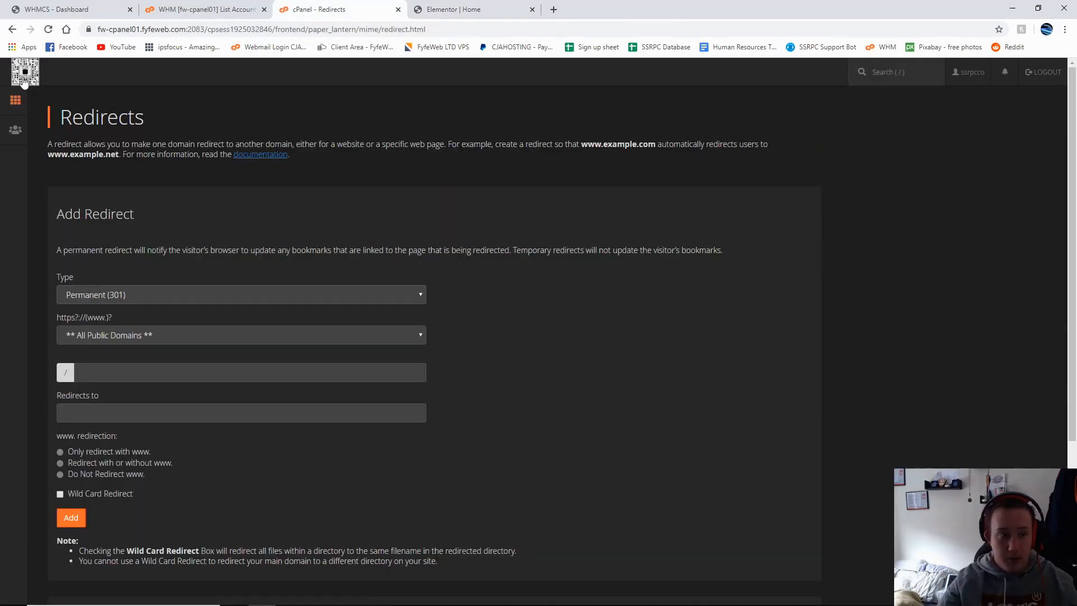
click(13, 83)
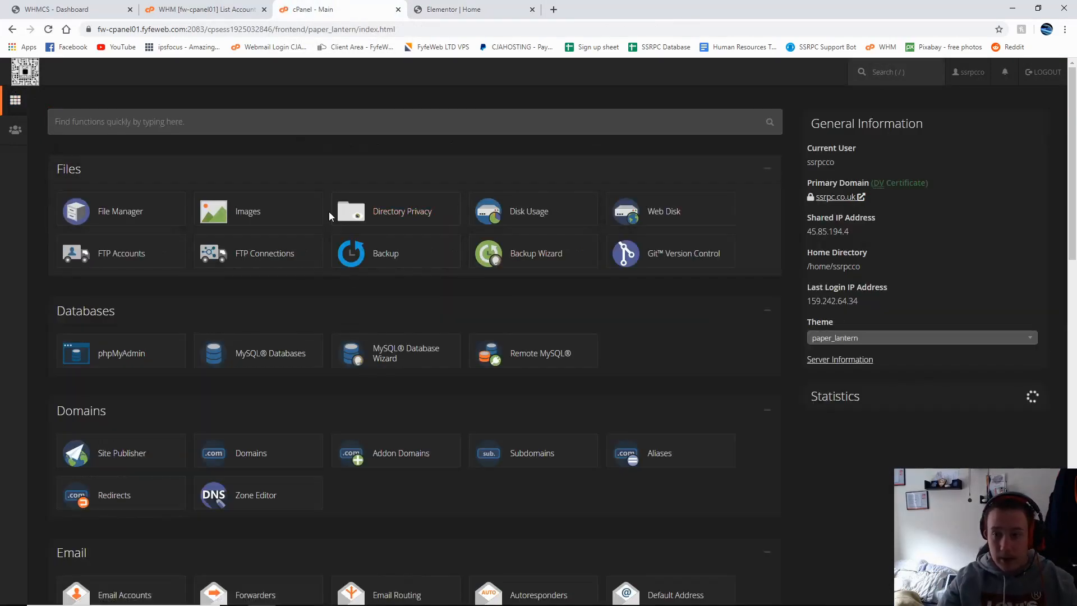